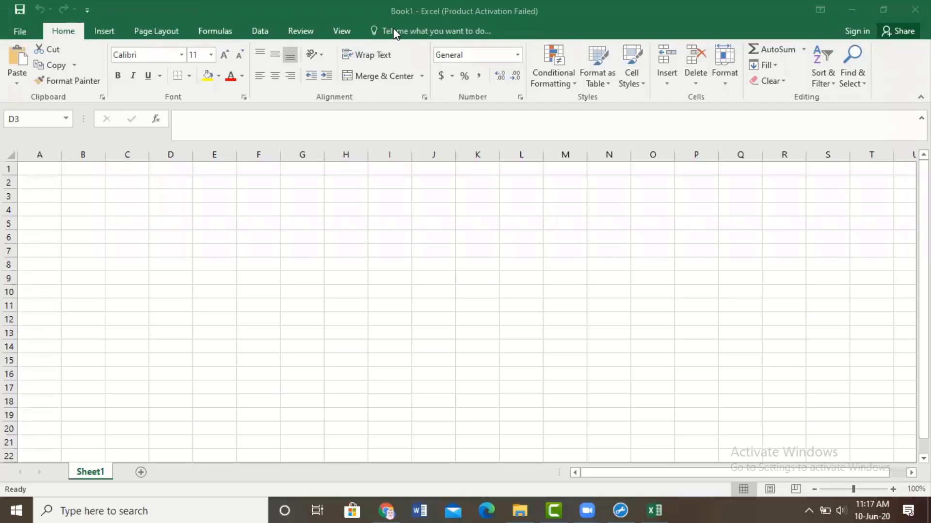
click(102, 26)
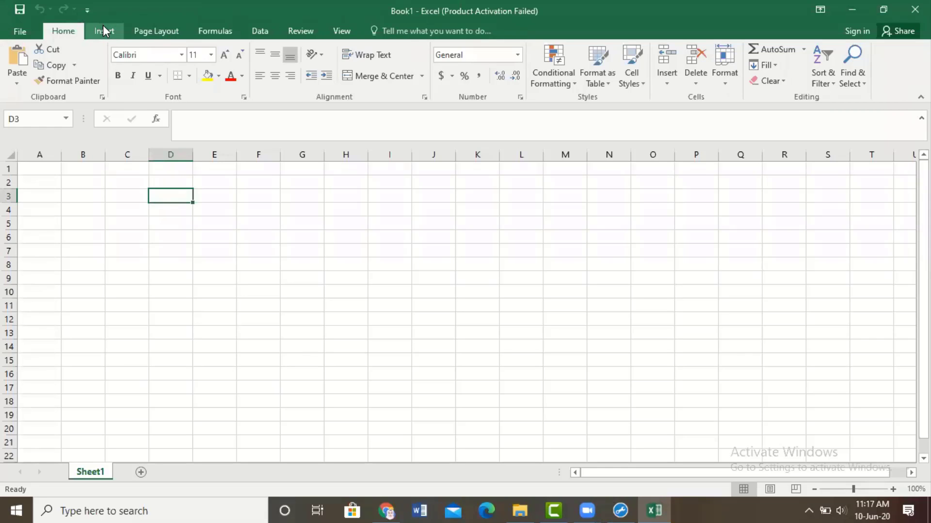
click(103, 30)
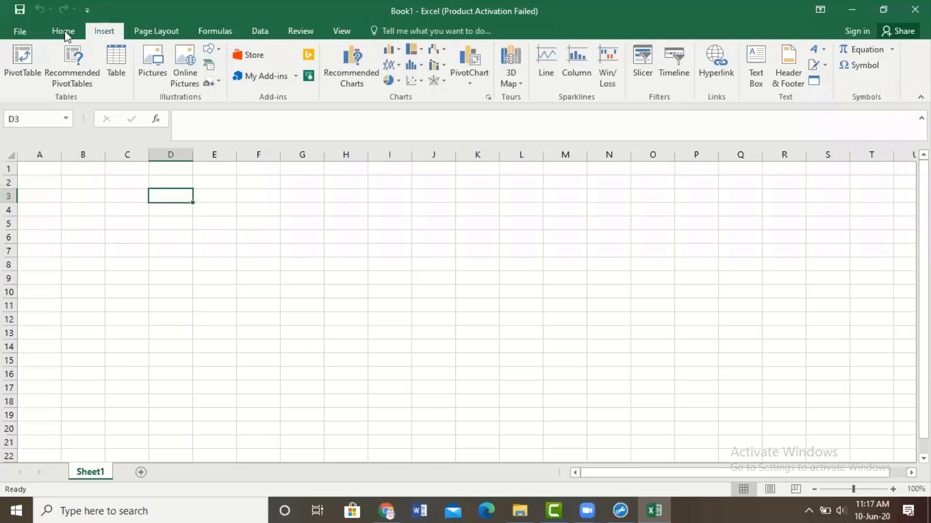
click(171, 32)
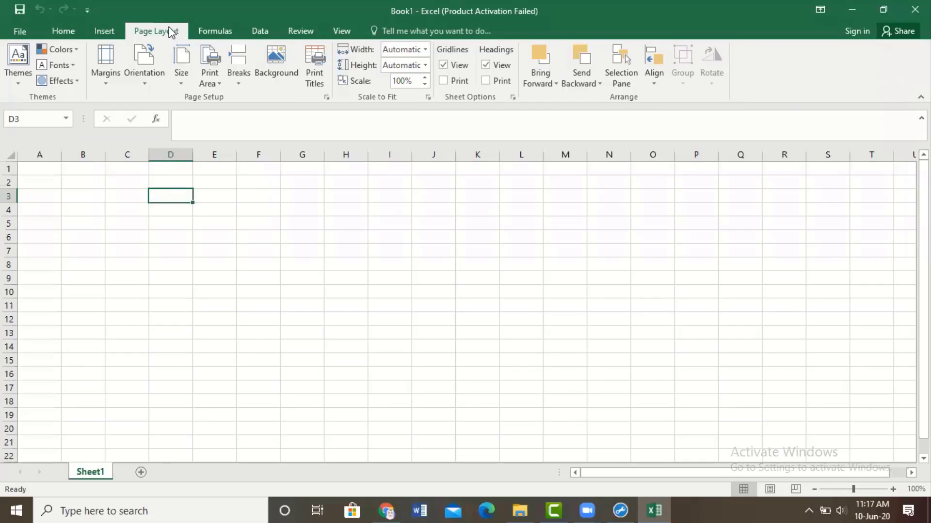
click(63, 34)
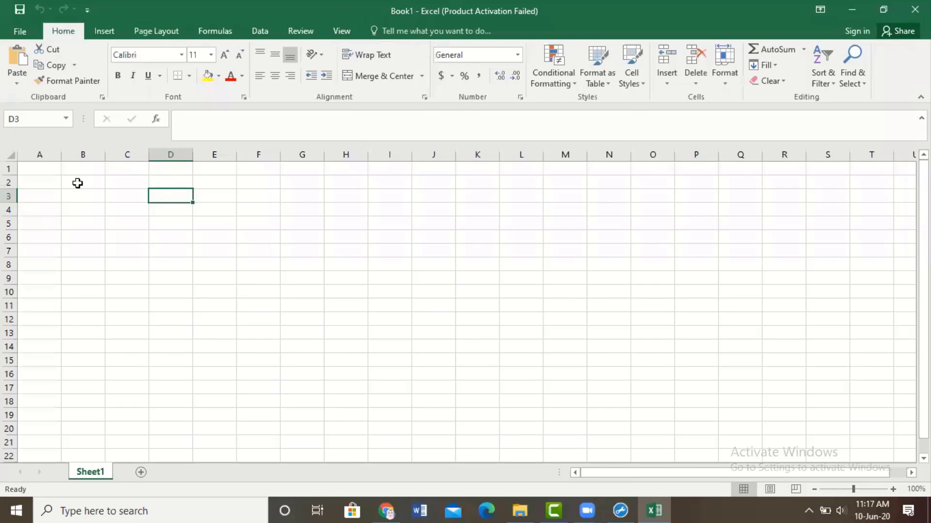
Step: Enter the column headings "Sr. No." in cell A2 and "Name" in cell B2
click(48, 181)
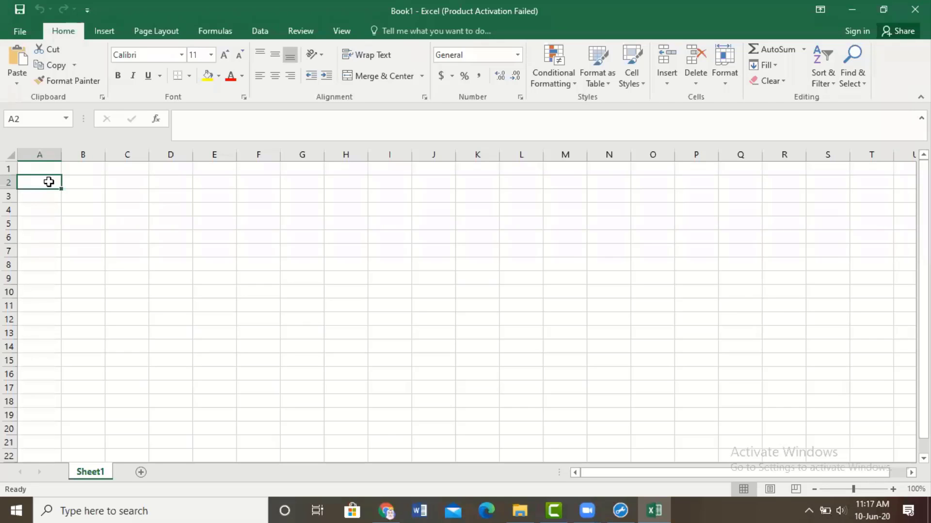
text(Sr.)
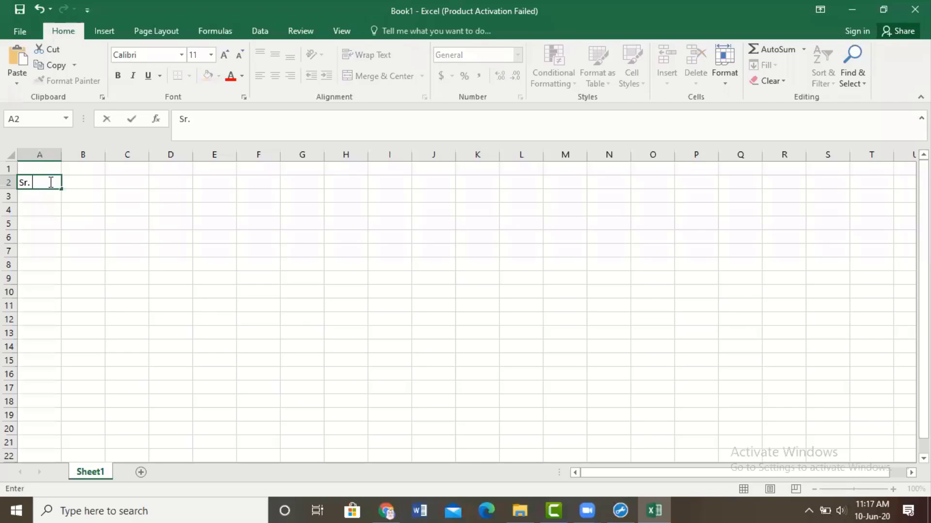
text( No.)
key(ctrl+Return)
key(Tab)
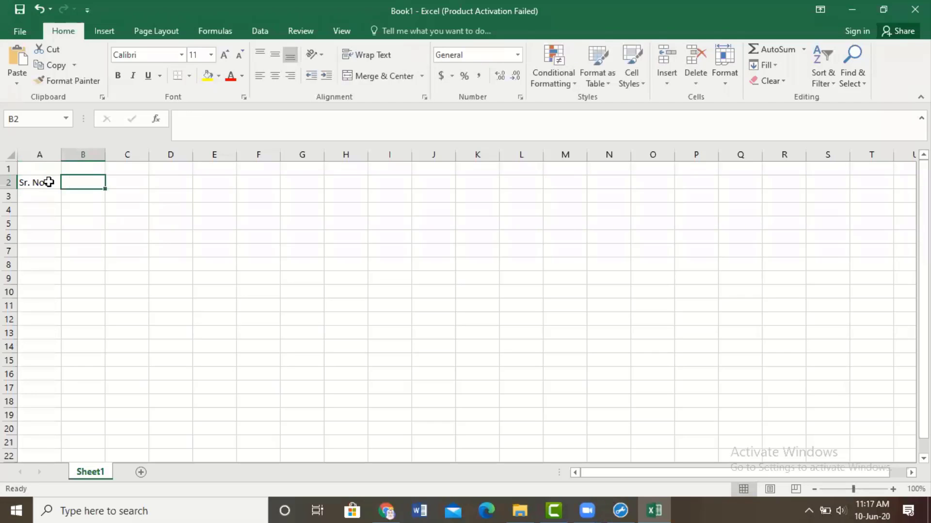
text(Name)
key(Tab)
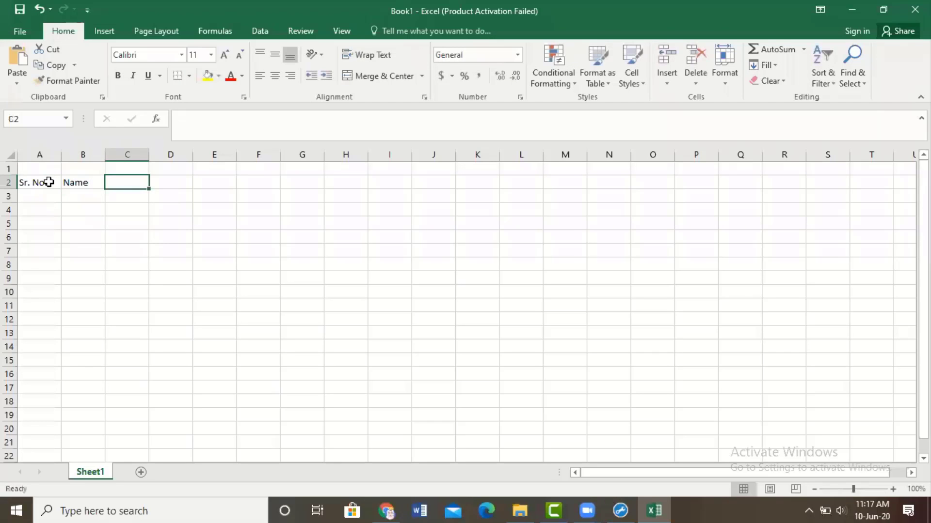
Step: Enter the headings English, Urdu and Comp Application in cells C2 to E2, and widen column E to fit its heading
text(E)
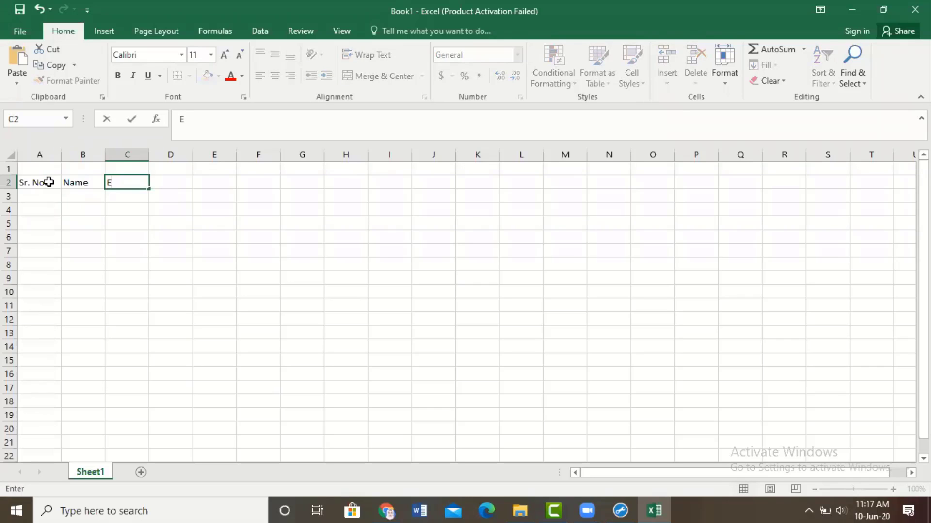
text(nglish)
key(Tab)
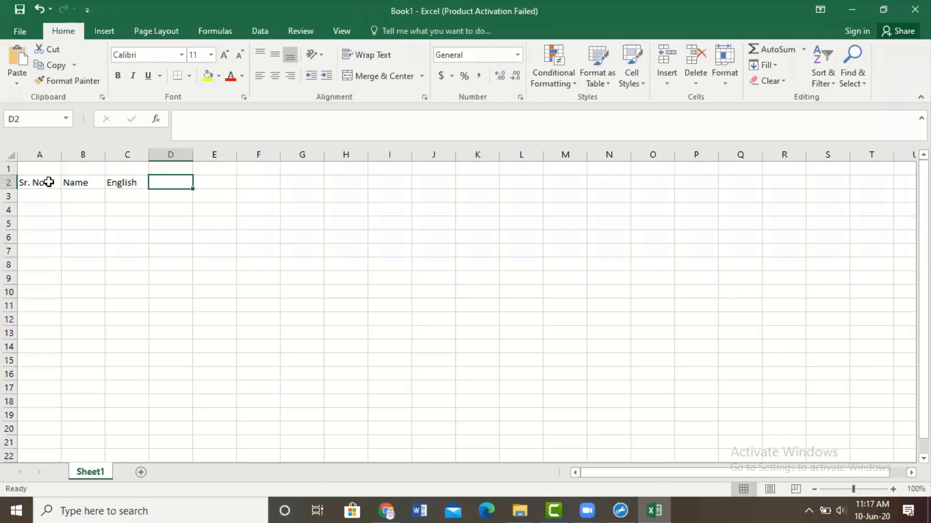
text(Urdu)
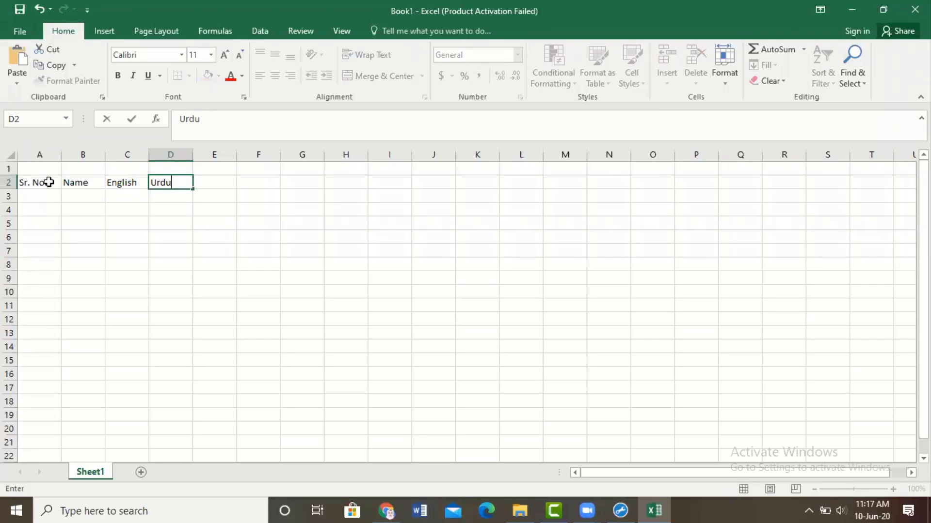
key(Tab)
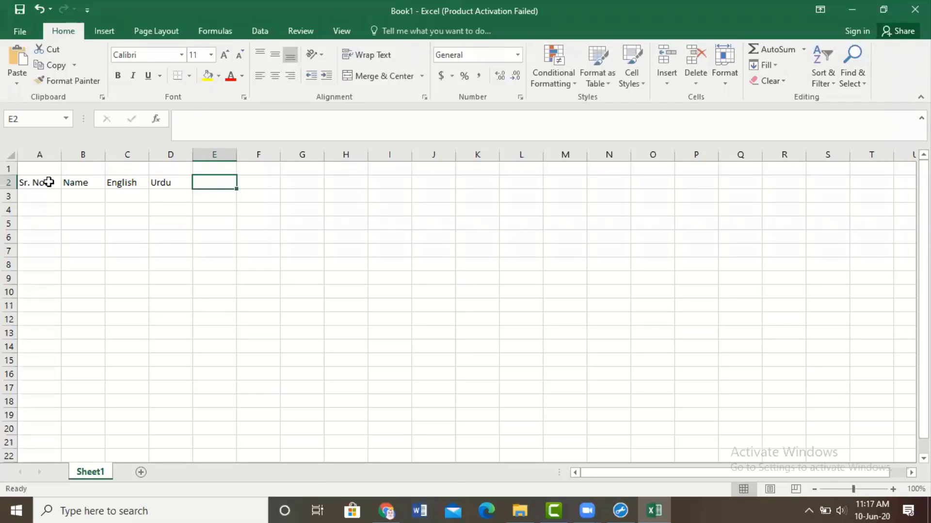
text(Comp A)
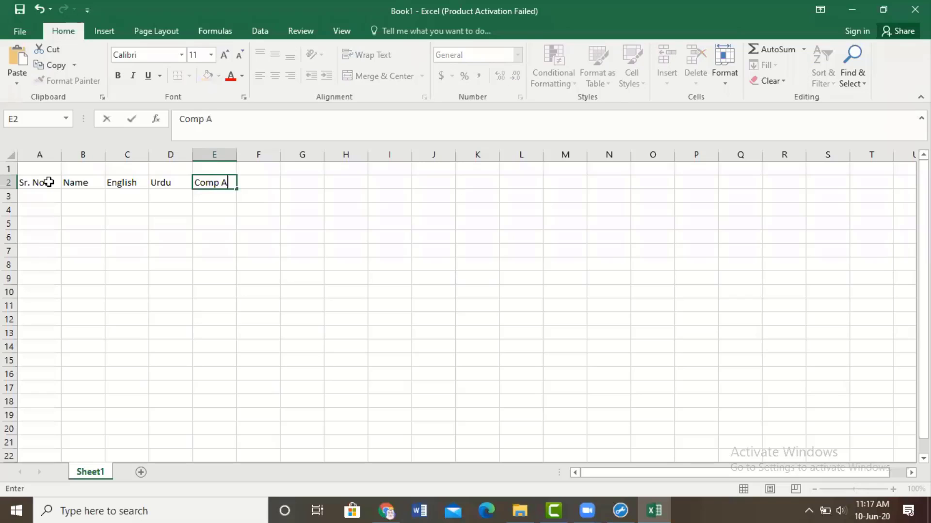
text(pplication)
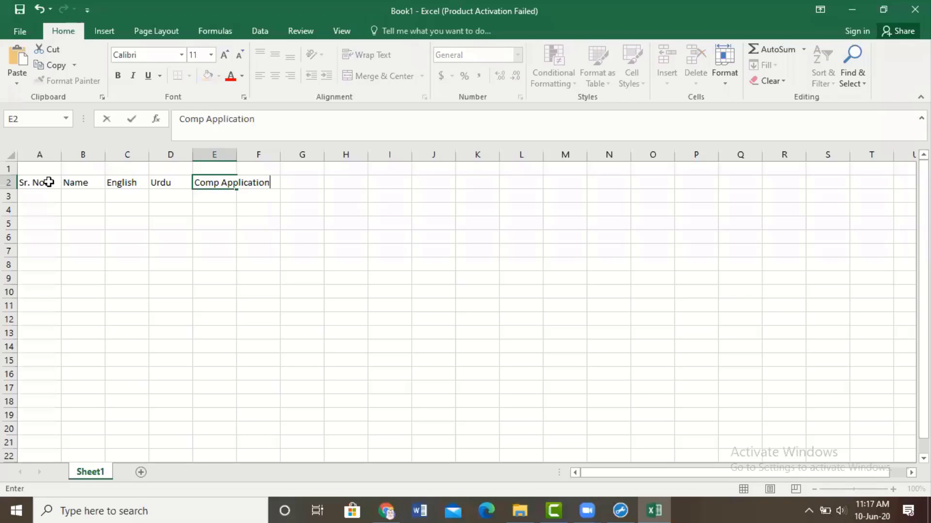
key(Tab)
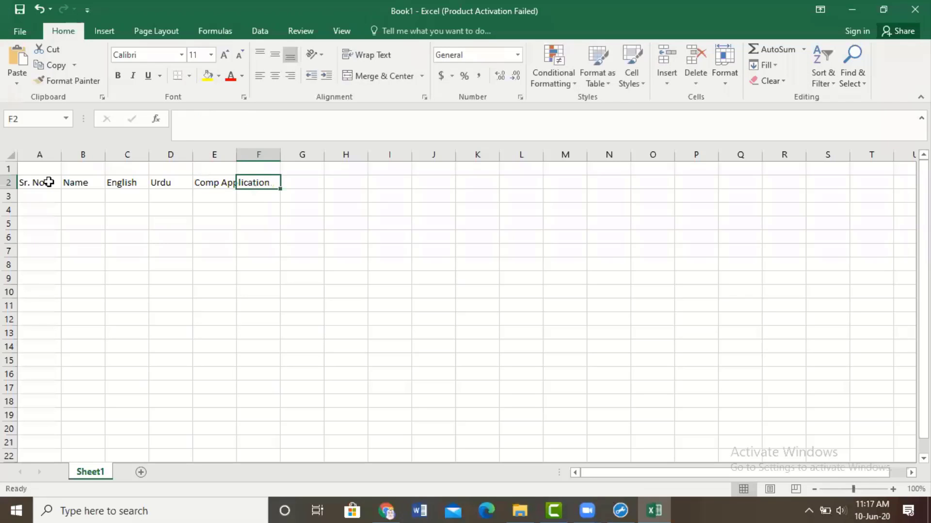
double_click(236, 154)
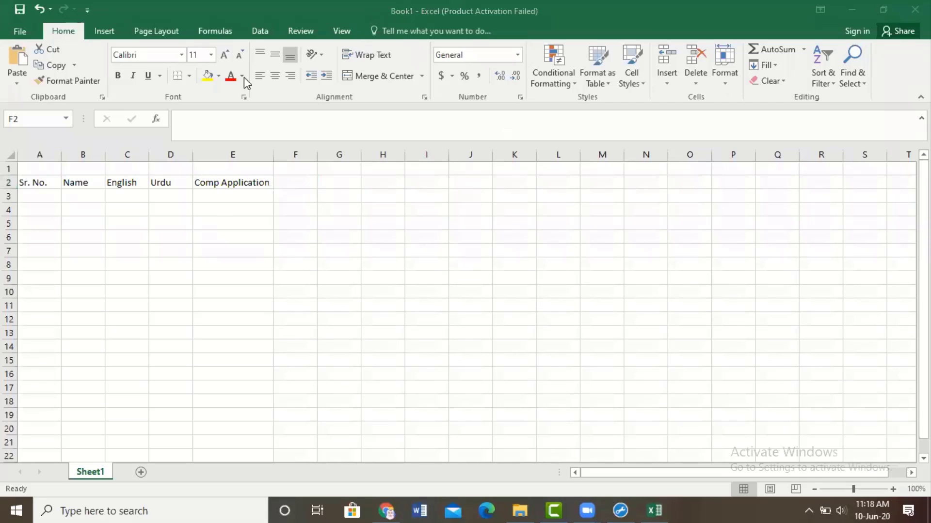
Step: Enter the serial numbers 1, 2 and 3 in cells A4 to A6 under Sr. No
click(40, 209)
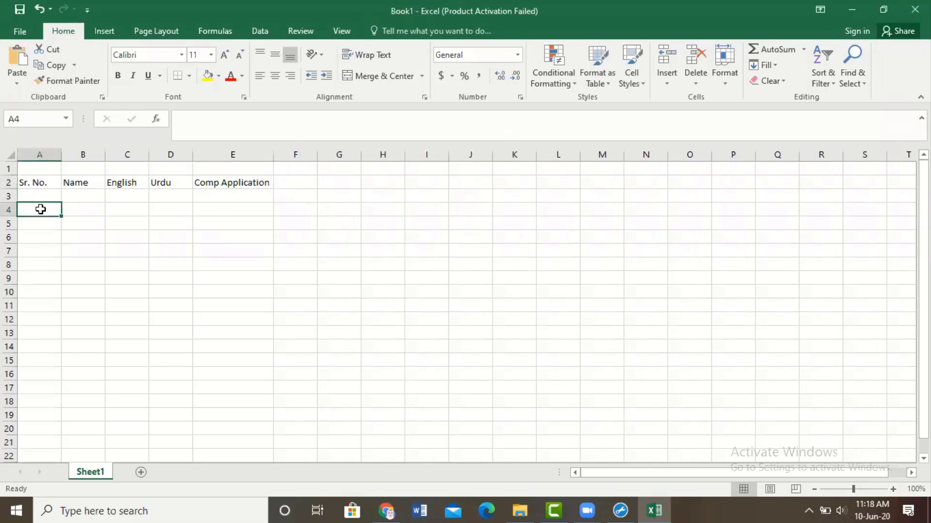
text(1)
key(Return)
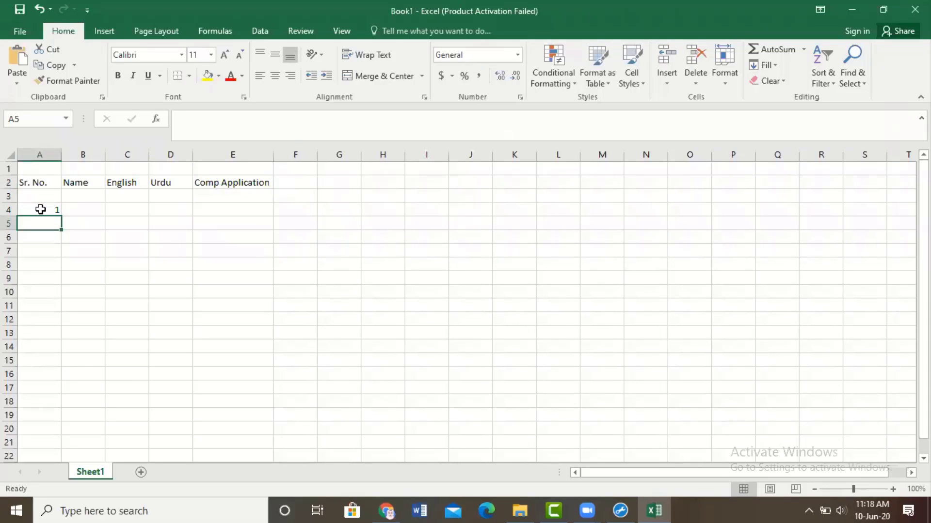
text(2)
key(Return)
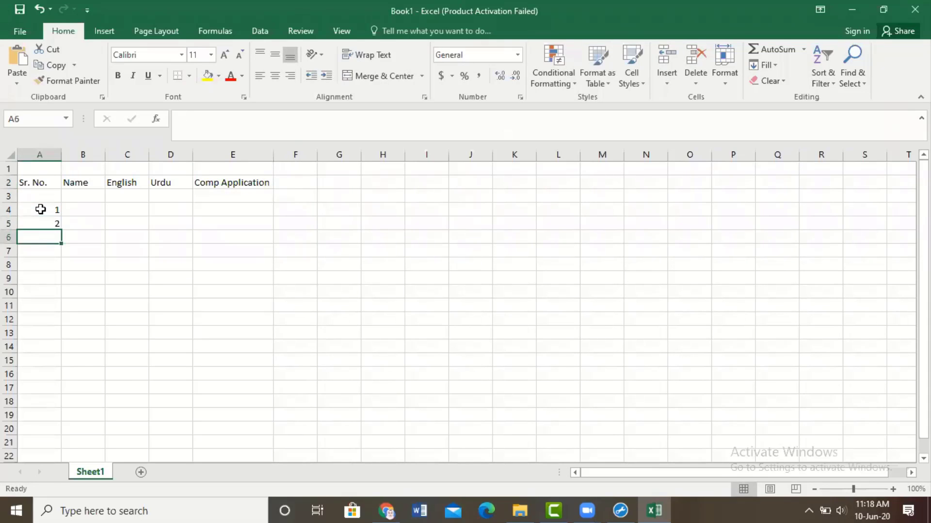
text(3)
key(Return)
Step: Extend the serial number series from A4:A6 down to 15 in cell A18
click(41, 209)
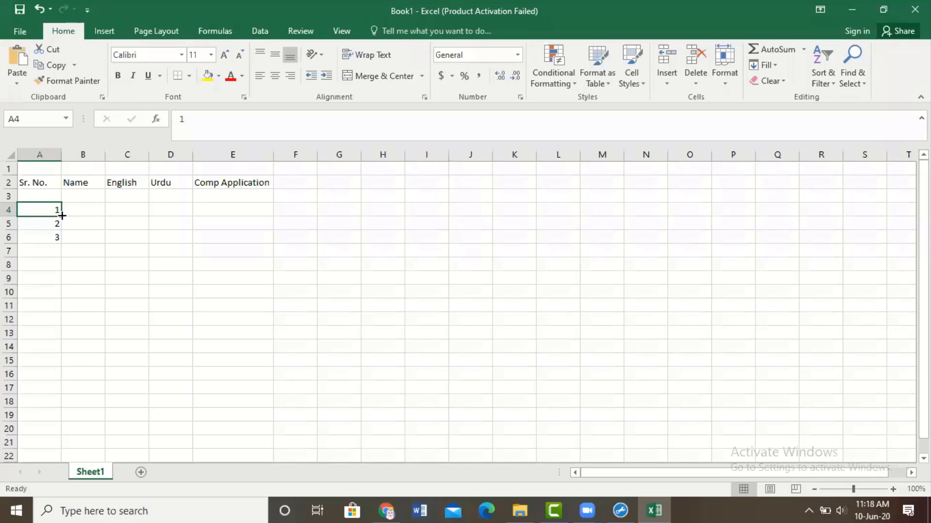
mouse_move(62, 216)
mouse_down()
mouse_move(62, 243)
mouse_move(58, 210)
mouse_up()
drag(40, 217, 43, 239)
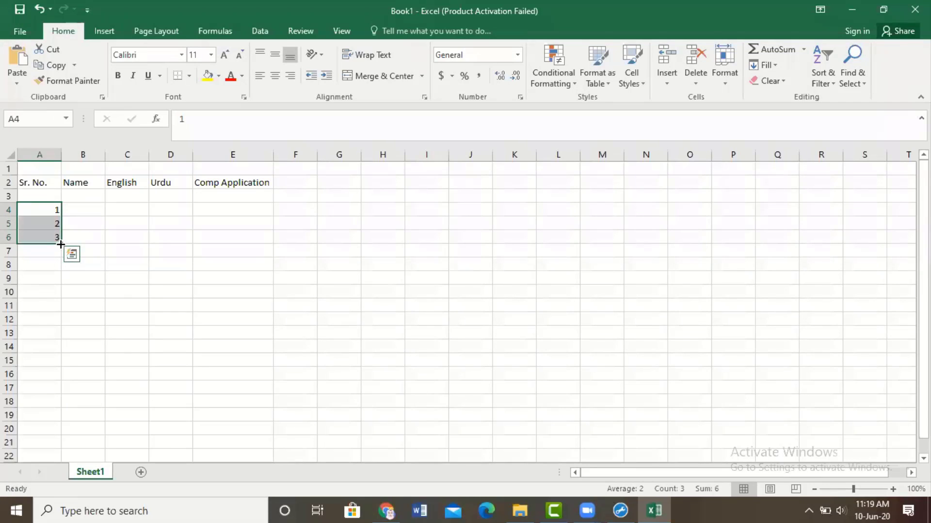
drag(61, 244, 63, 409)
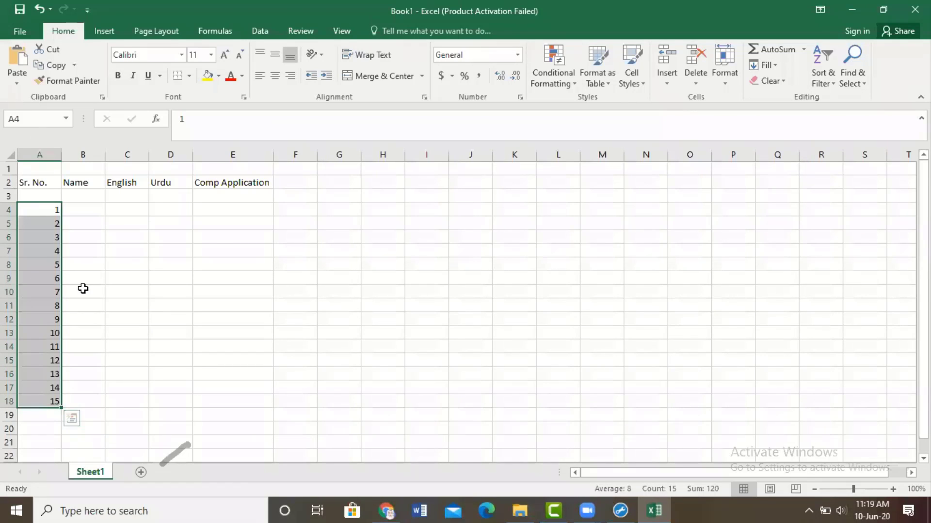
Step: Enter the first two students' names in cells B4 and B5
click(79, 209)
text(uzma)
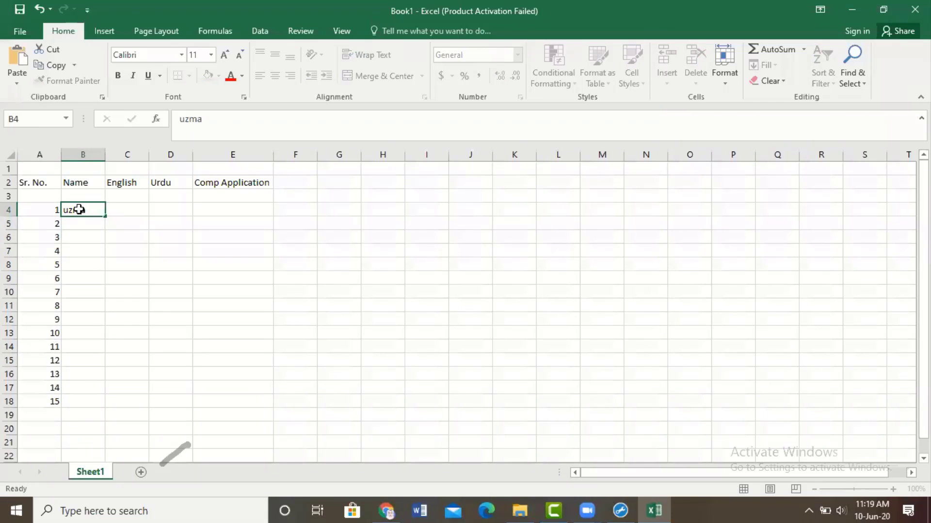
key(Return)
text(aliqa)
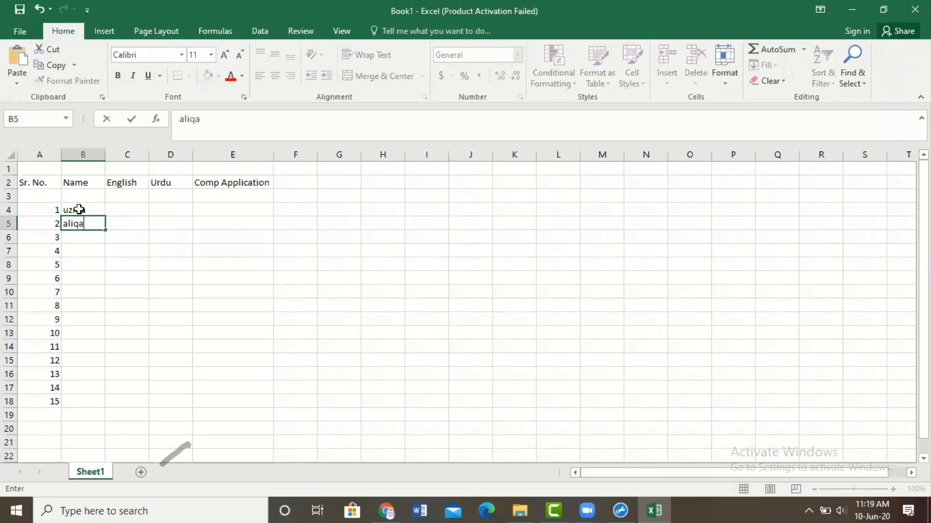
key(BackSpace)
key(BackSpace)
text(a)
key(Return)
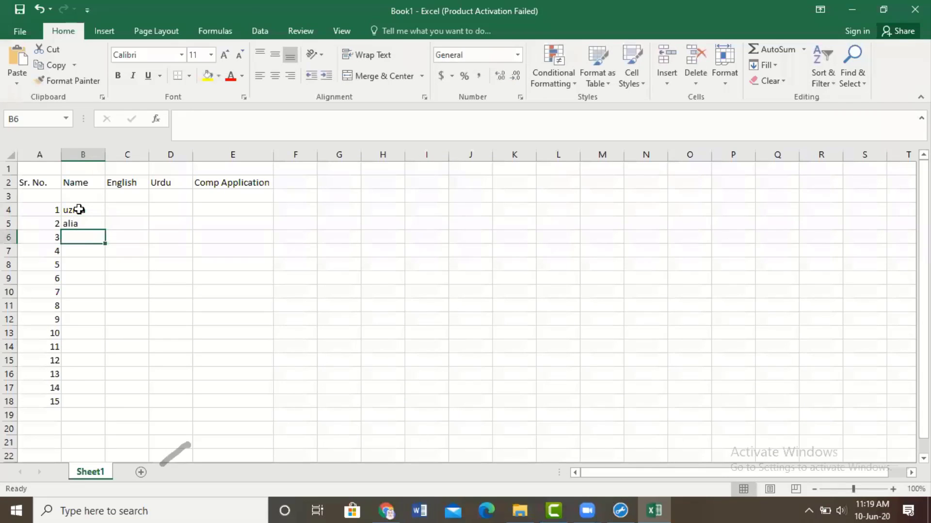
Step: Enter the English marks 12, 23, 44, 55 and 66 in cells C4 to C8
click(119, 210)
text(12)
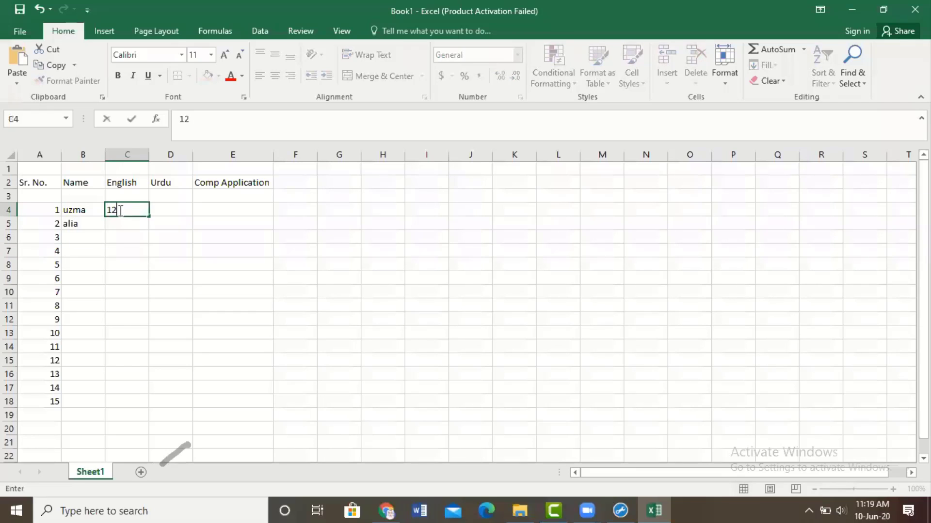
key(ctrl+Return)
key(Return)
text(23)
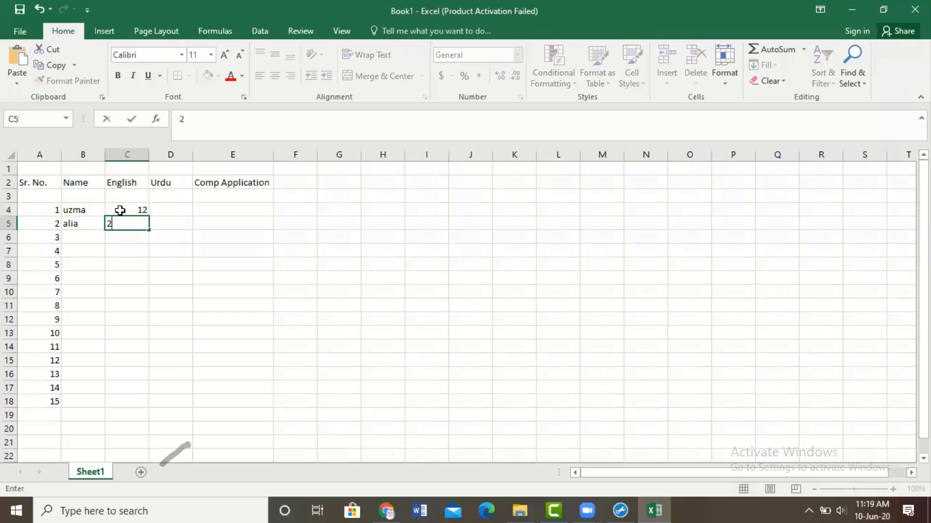
key(Return)
text(44)
key(Return)
text(55)
key(Return)
text(66)
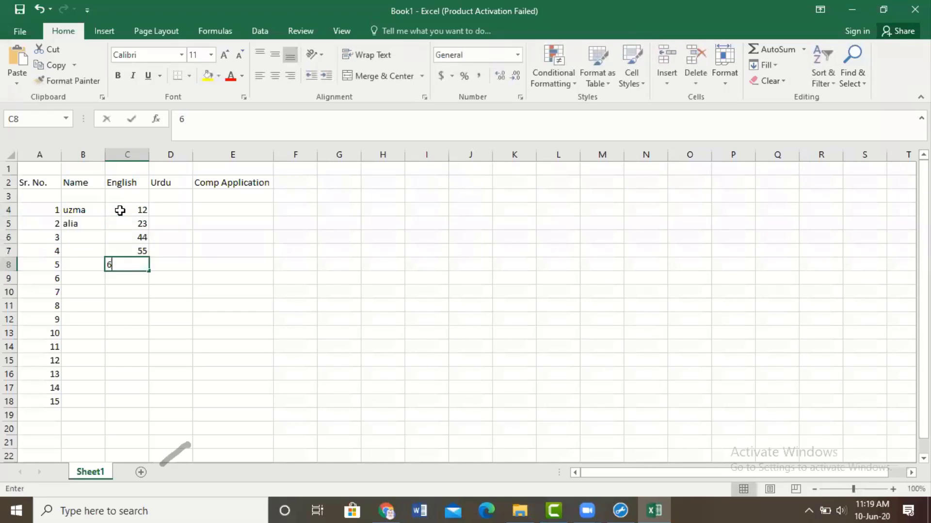
key(Return)
Step: Enter the English marks 22, 33, 44, 55 and 6 in cells C9 to C13
text(22)
key(Return)
text(33)
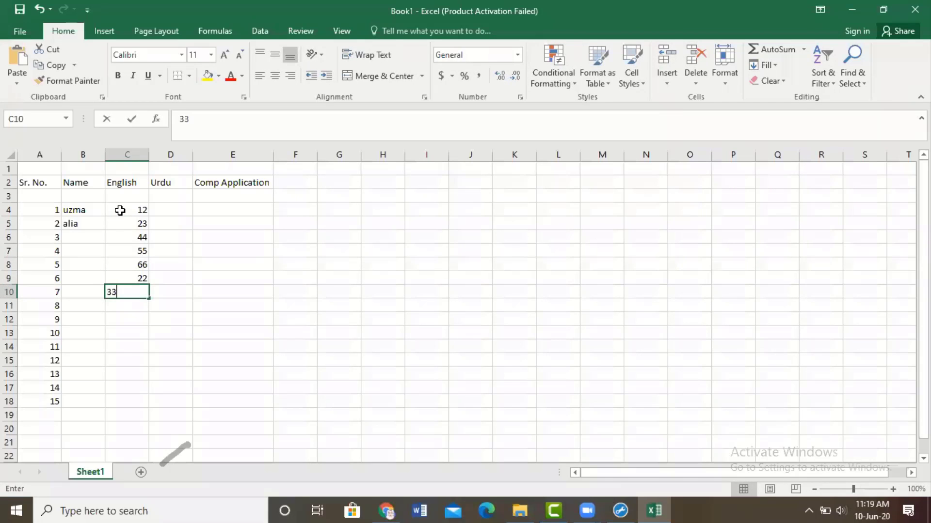
key(Return)
text(44)
key(Return)
text(55)
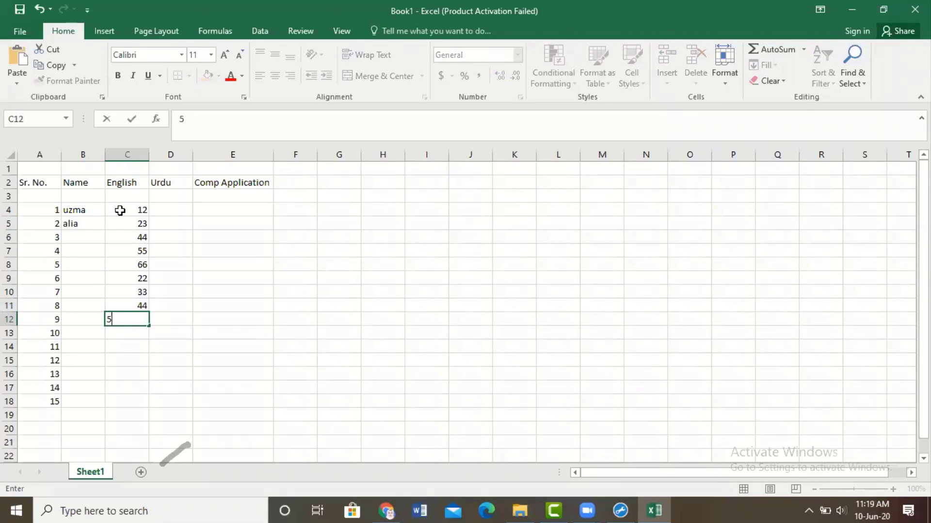
key(Return)
text(6)
key(Return)
key(Return)
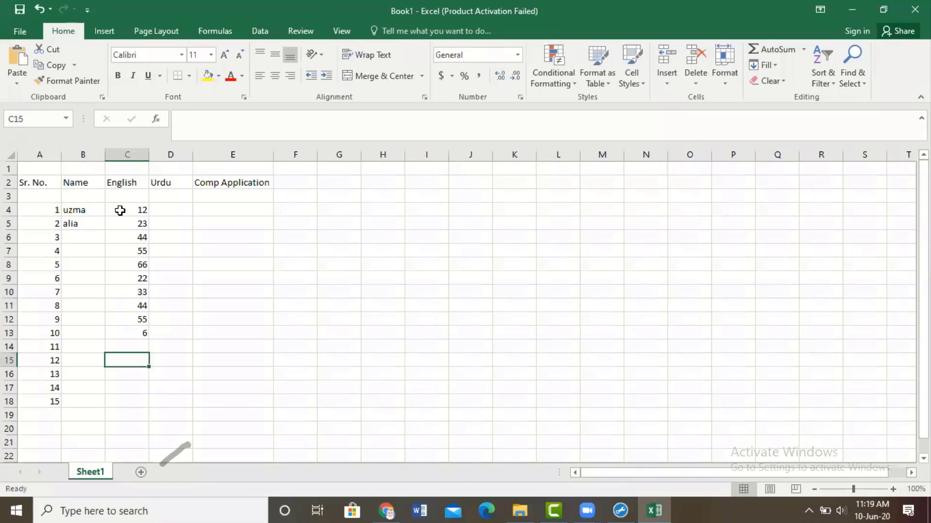
key(Up)
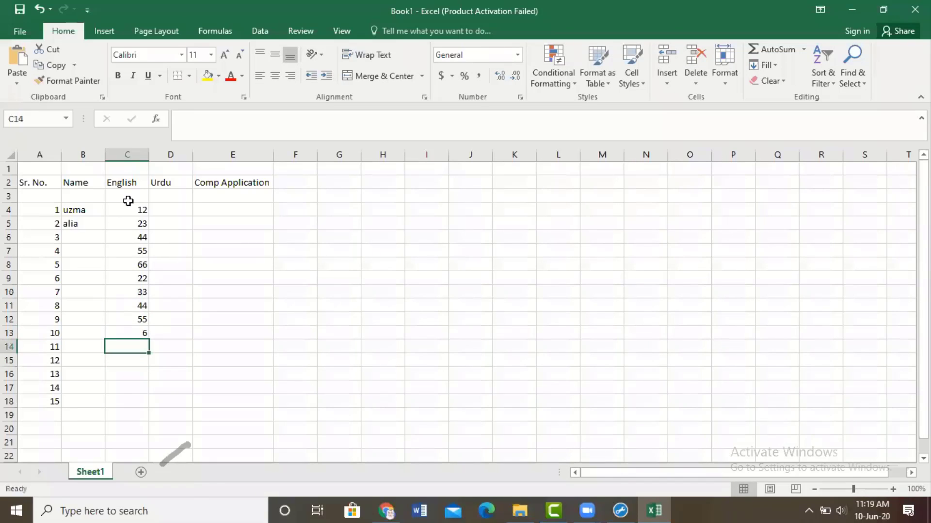
Step: Enter the Urdu and Comp Application marks 77 and 99 in D4:E4, and 88 and 99 in D5:E5
click(161, 205)
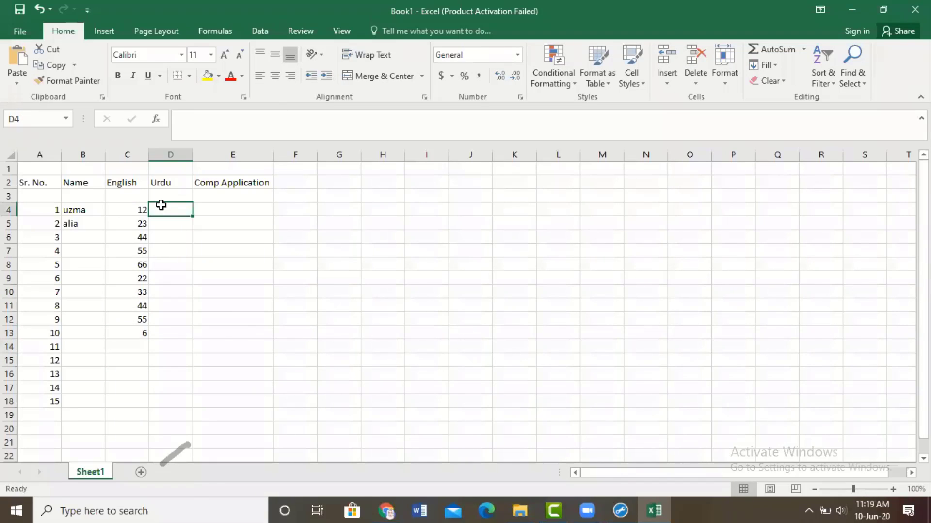
text(77)
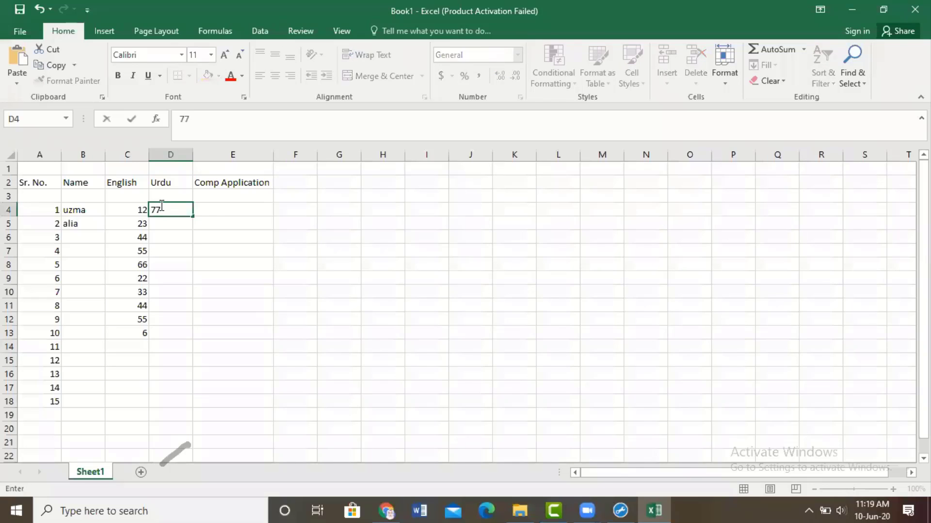
key(Tab)
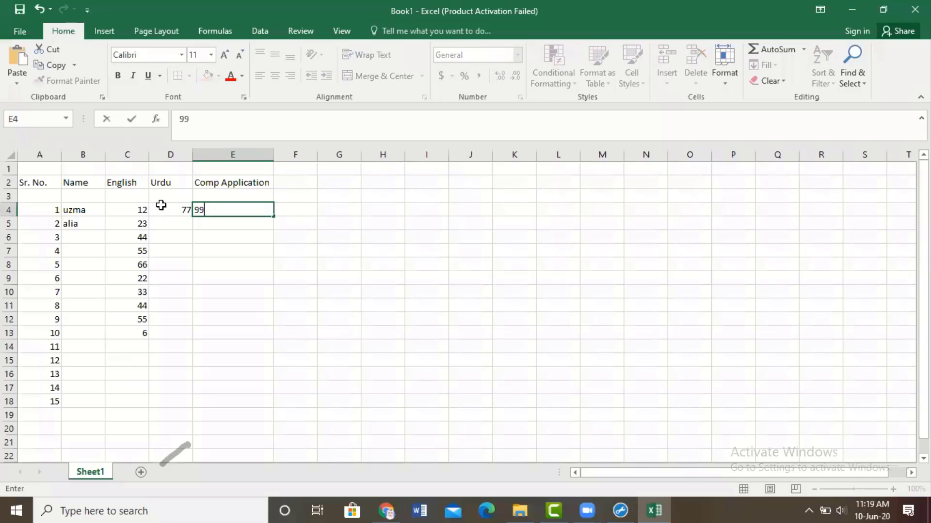
Step: Add the column heading Total in cell F2, beside Comp Application
click(307, 182)
text(Tot)
text(al)
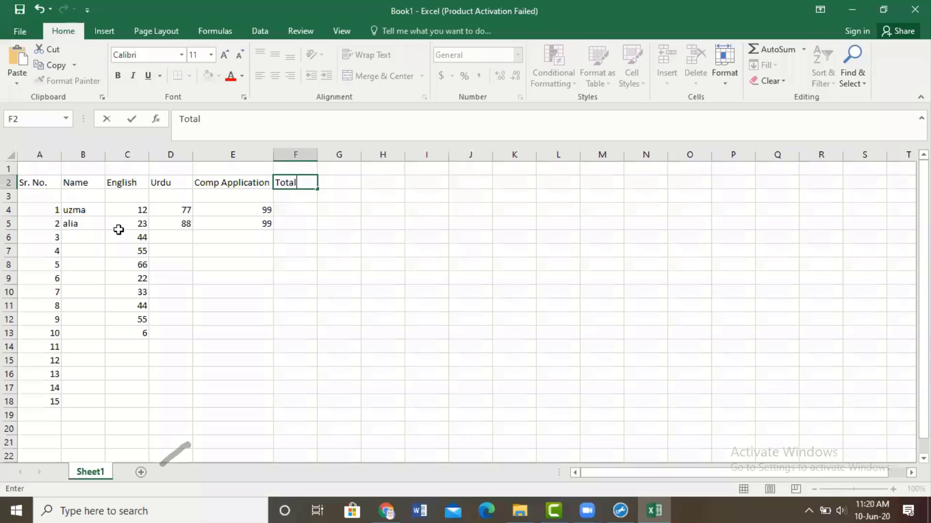
key(Return)
key(Return)
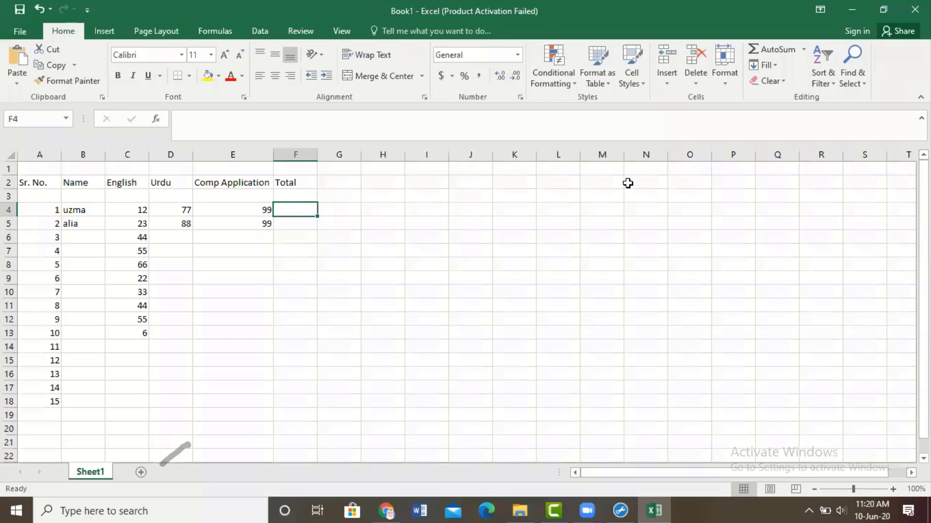
click(912, 131)
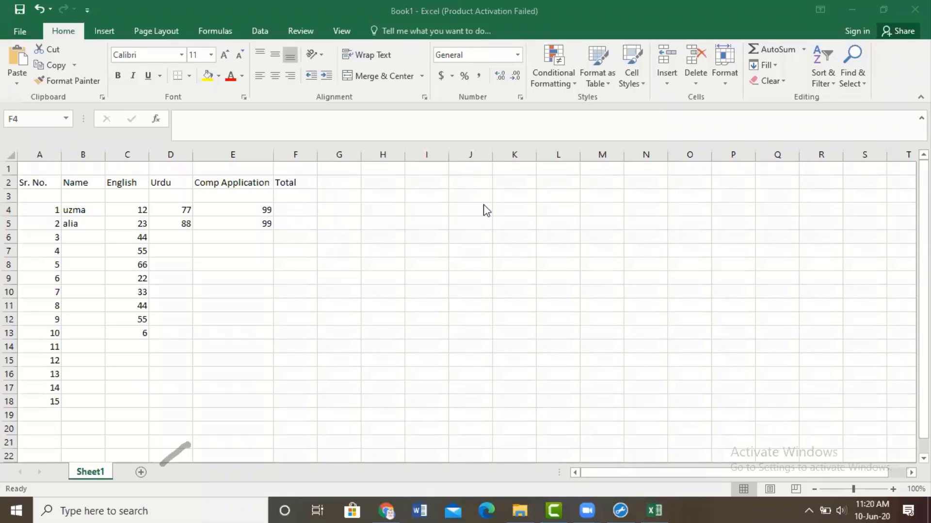
Step: Total the first student's three marks in cell F4 with the formula =C4+D4+E4
click(286, 207)
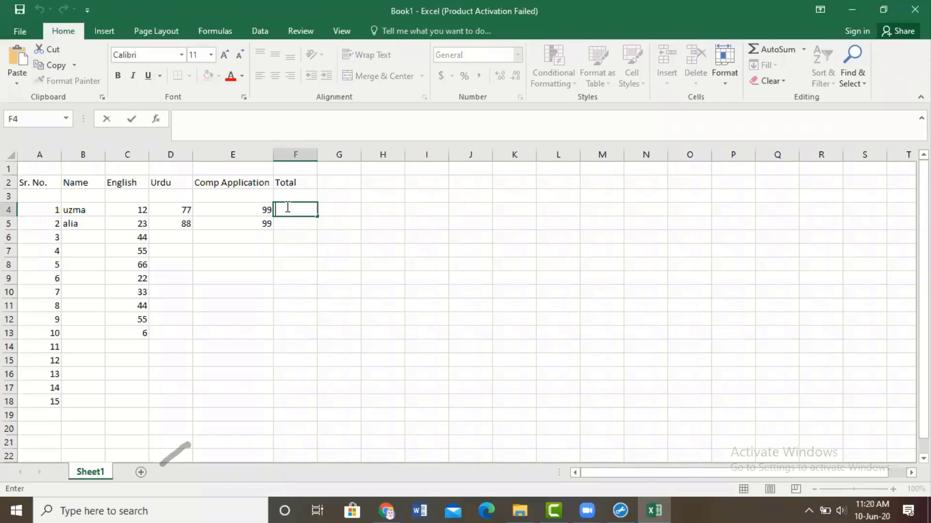
text(=)
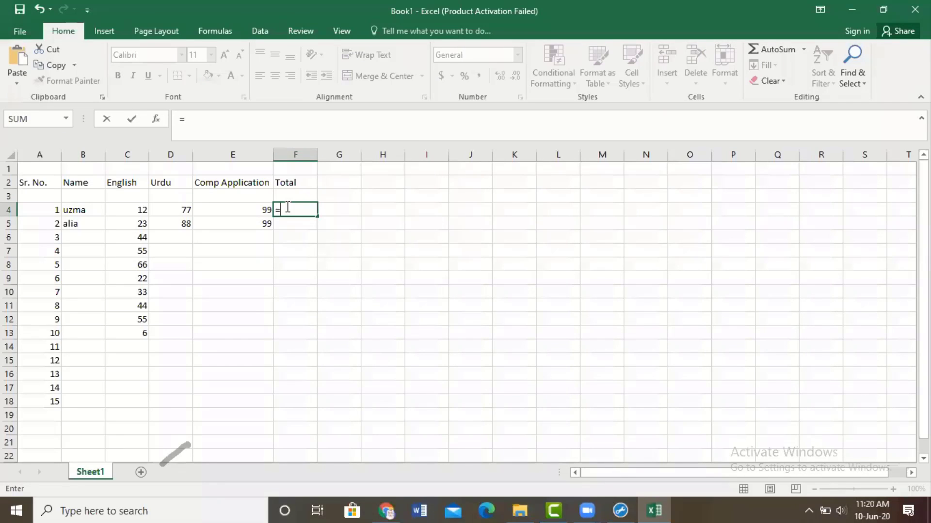
click(134, 211)
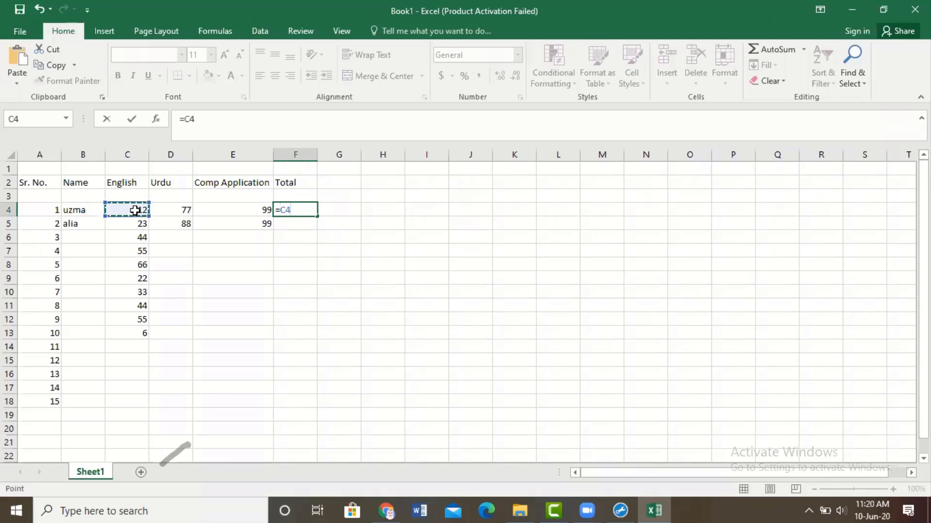
text(+)
click(187, 214)
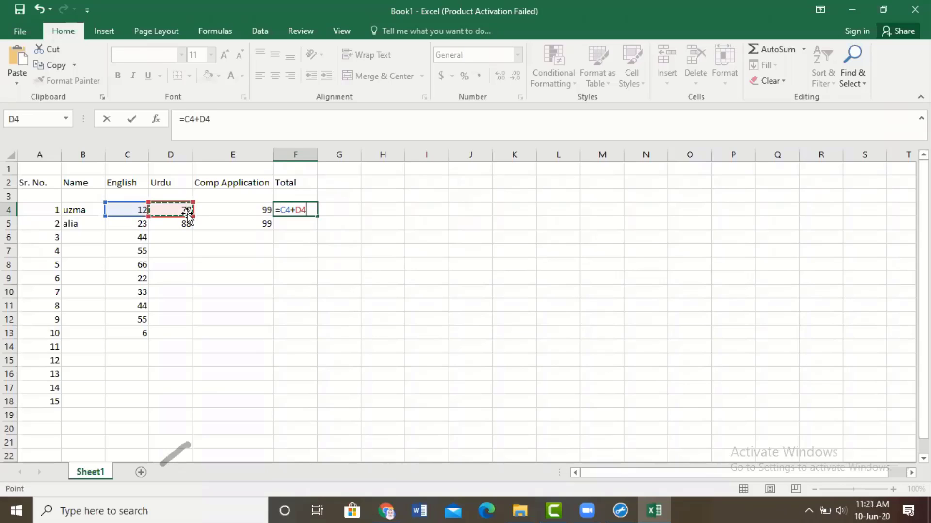
text(+)
click(235, 210)
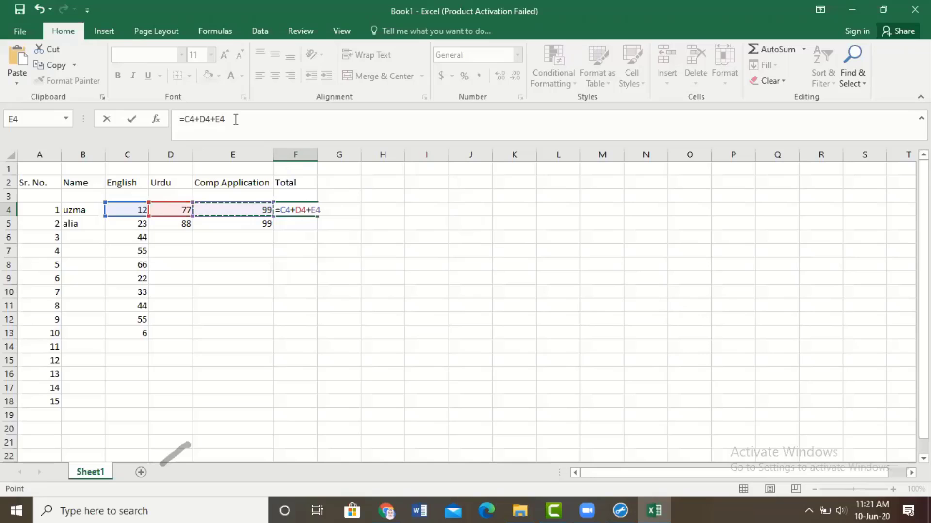
key(Return)
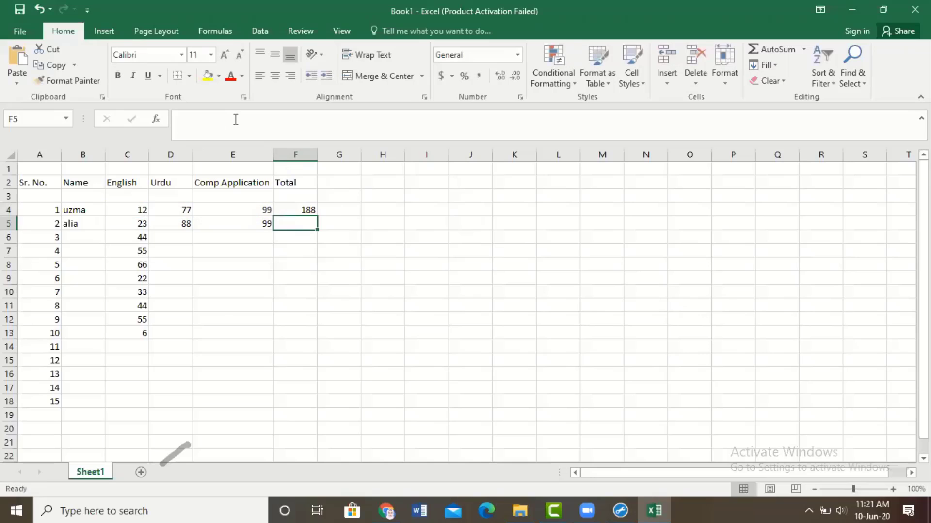
Step: Fill the total formula from F4 down to F18 and check the copied formulas in several of the cells
click(289, 212)
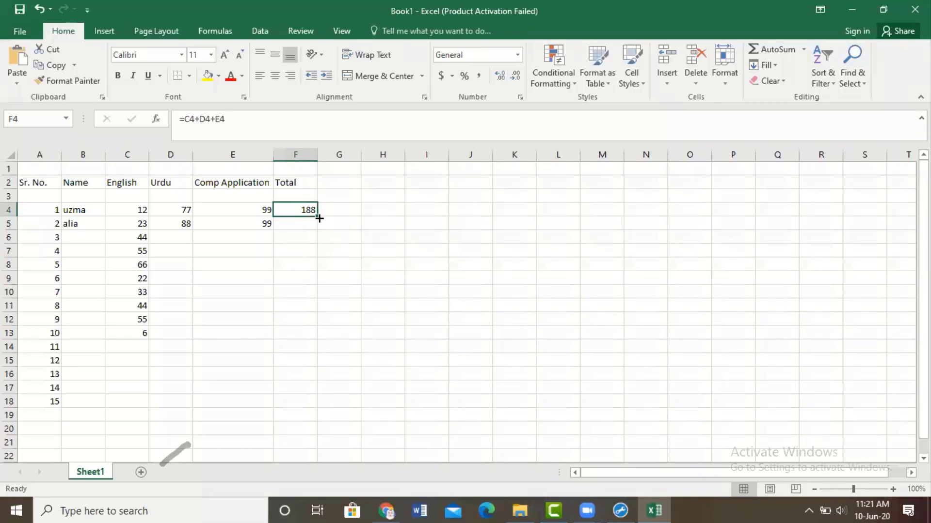
drag(319, 218, 312, 406)
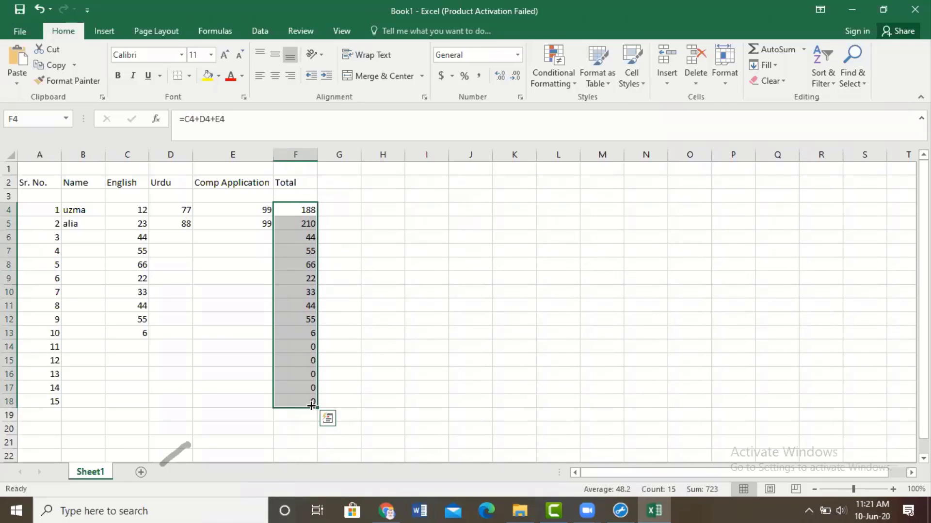
click(295, 238)
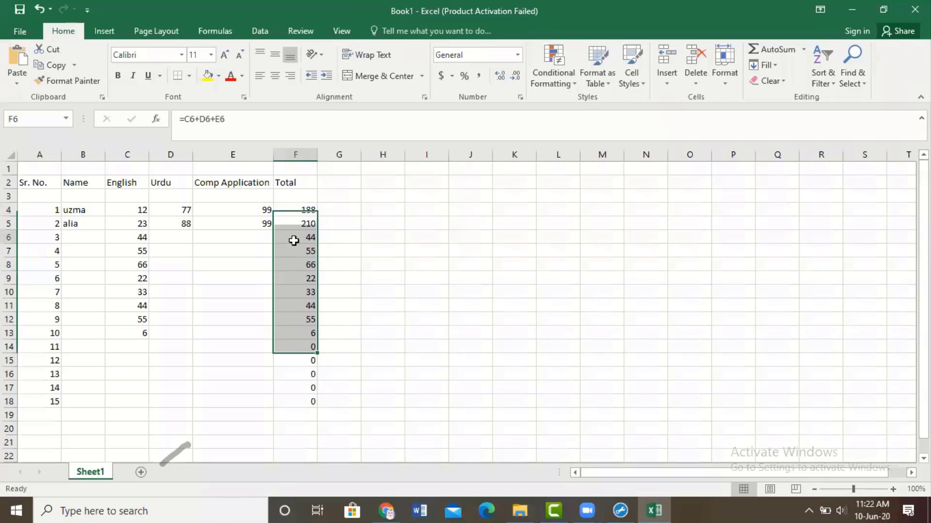
click(294, 277)
click(299, 309)
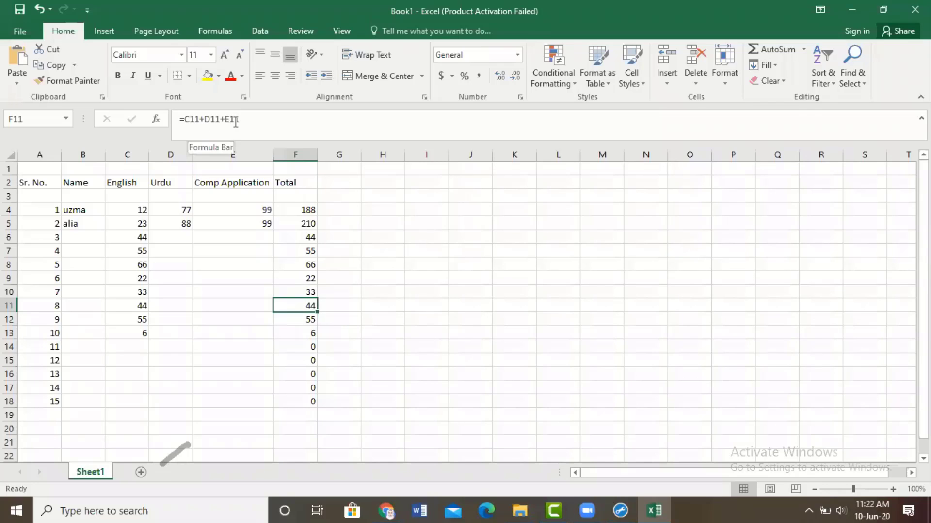
click(292, 237)
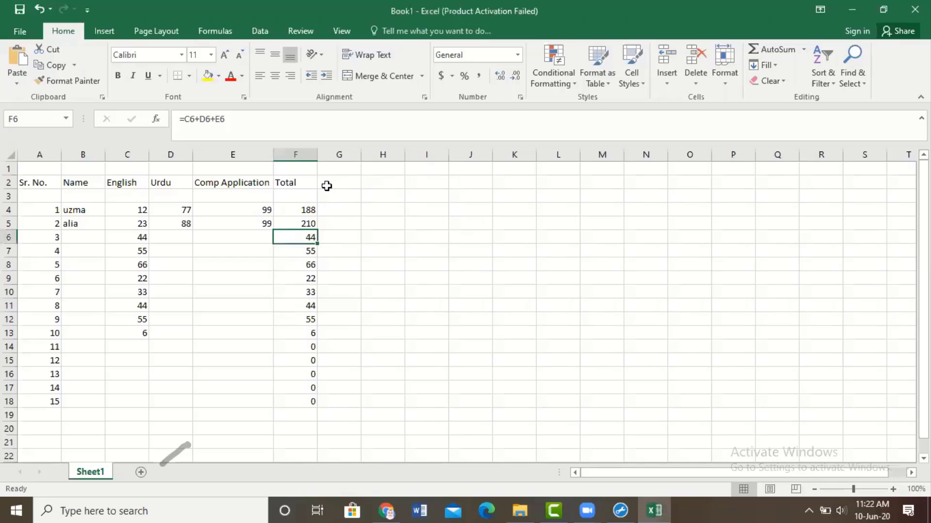
Step: Enter the formula =SUM(C4:E4) in cell G4, extending the selection from C4 to E4 for the range
click(332, 207)
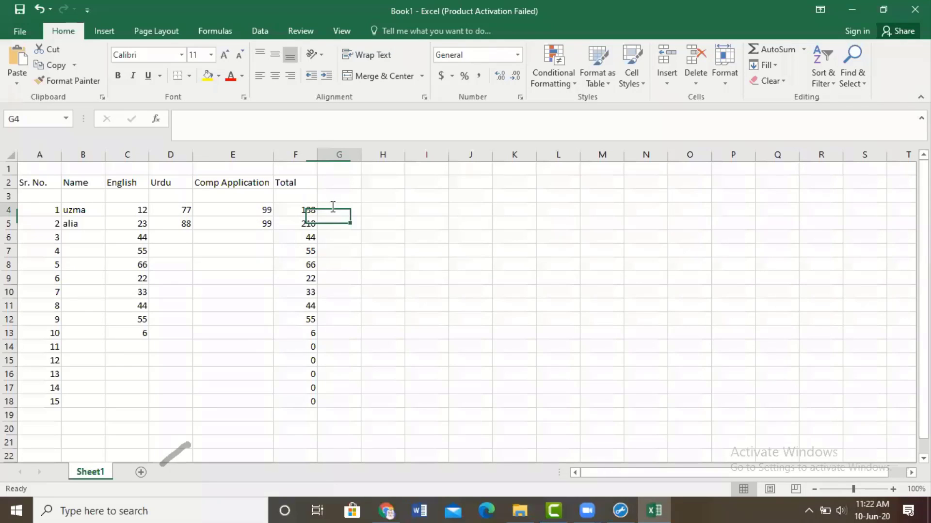
text(=)
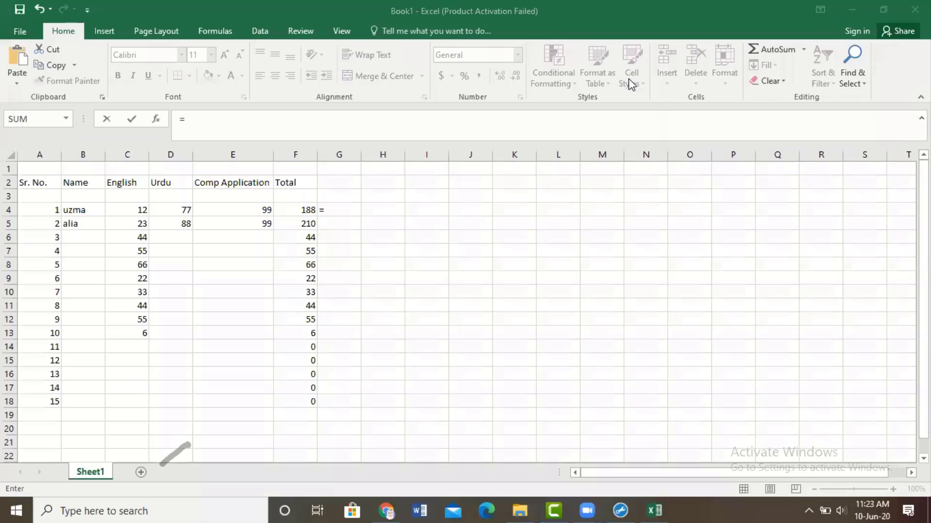
click(341, 211)
text(s)
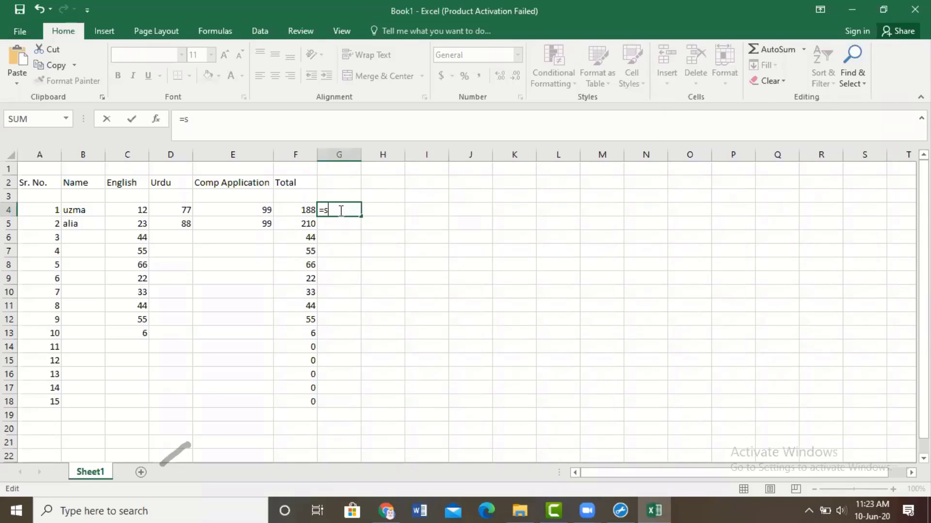
text(um)
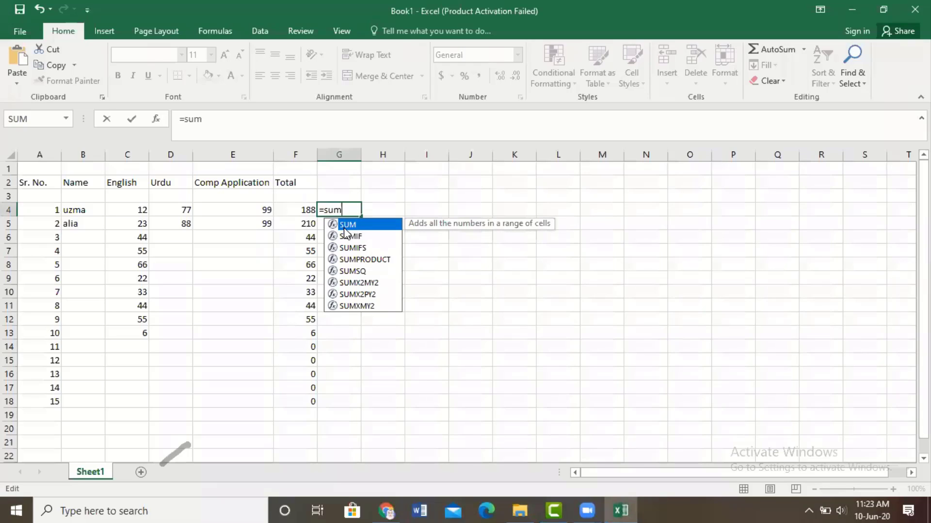
text(()
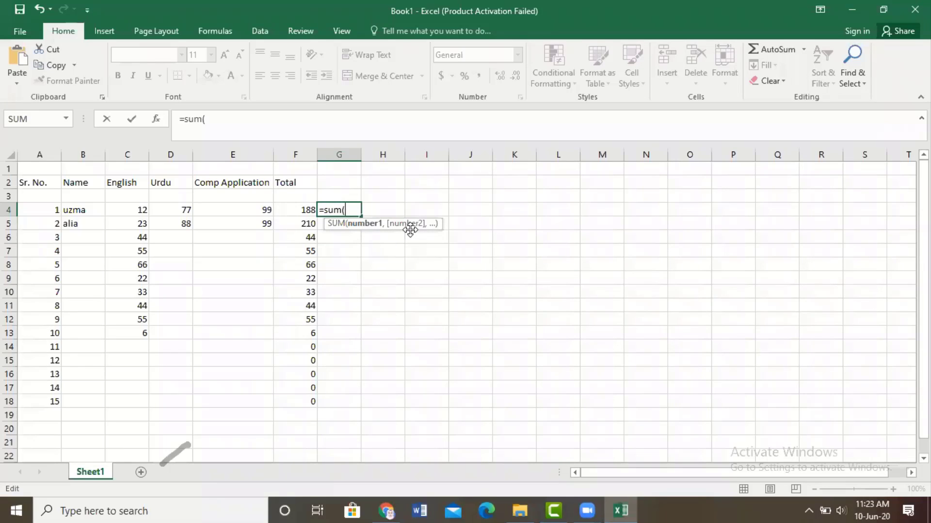
click(138, 210)
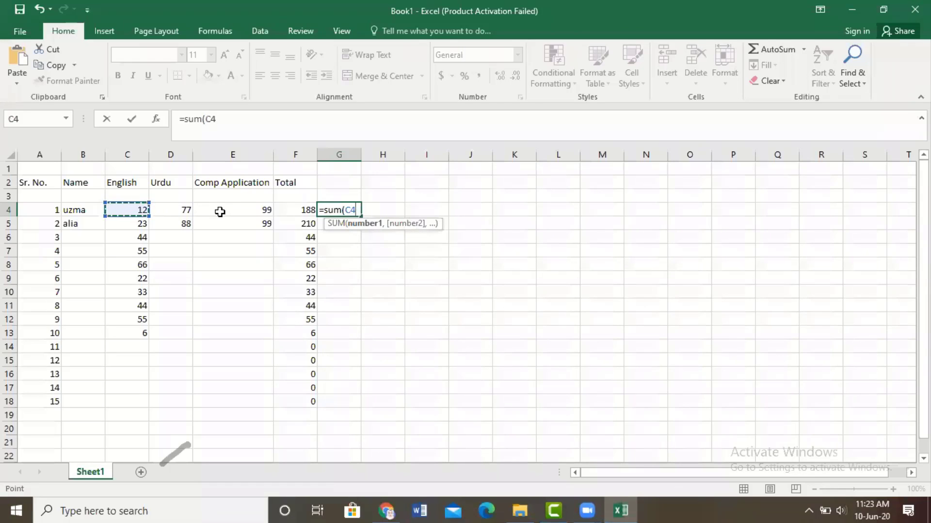
key(F8)
click(241, 214)
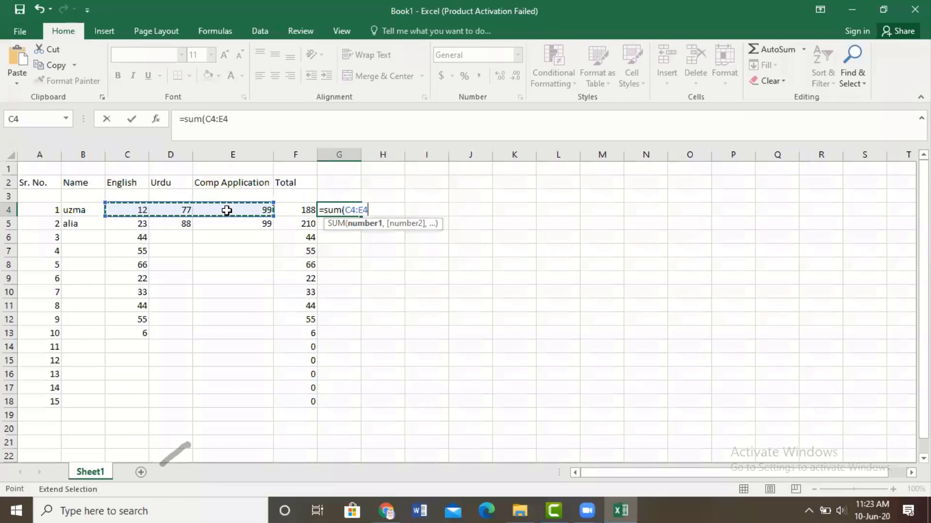
text())
key(Return)
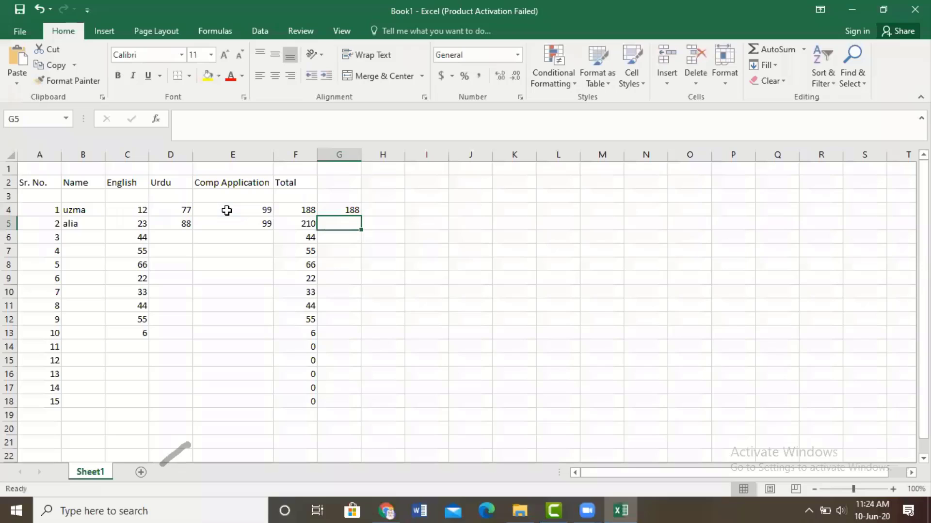
Step: Remove the range from the SUM formula in G4 and specify C4:E4 again by selecting the three marks cells
double_click(334, 209)
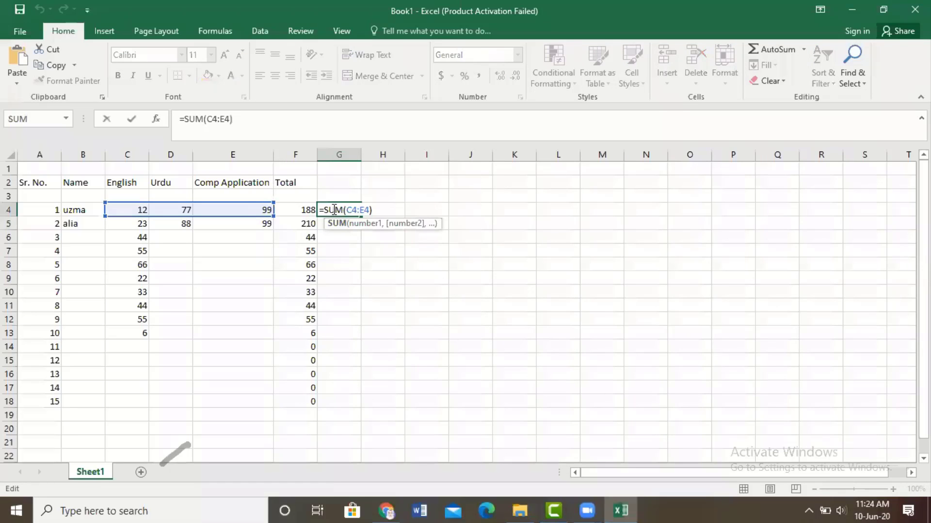
key(BackSpace)
key(BackSpace)
key(BackSpace)
key(BackSpace)
key(BackSpace)
key(BackSpace)
key(BackSpace)
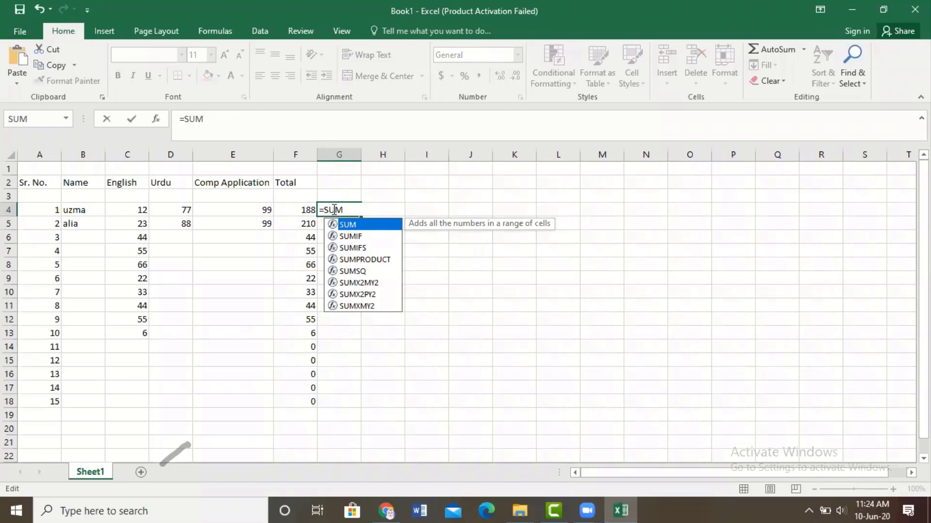
text(()
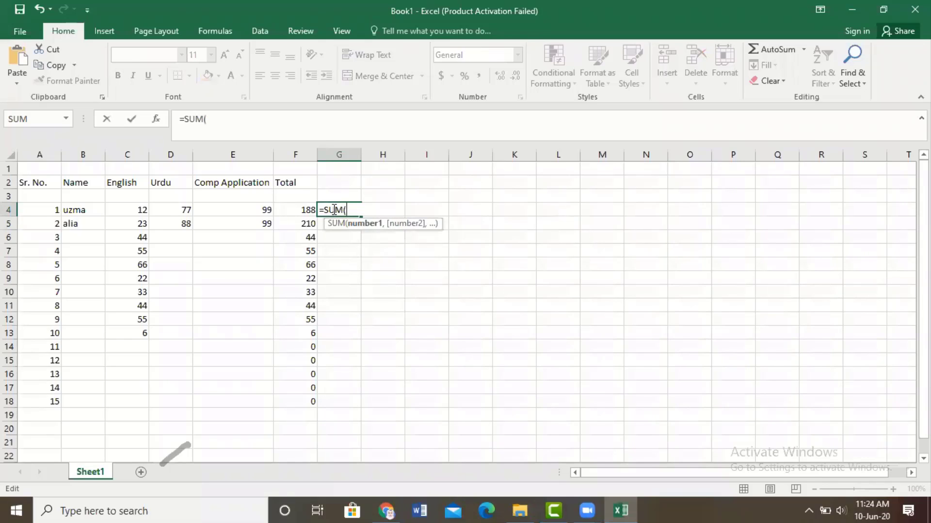
click(126, 210)
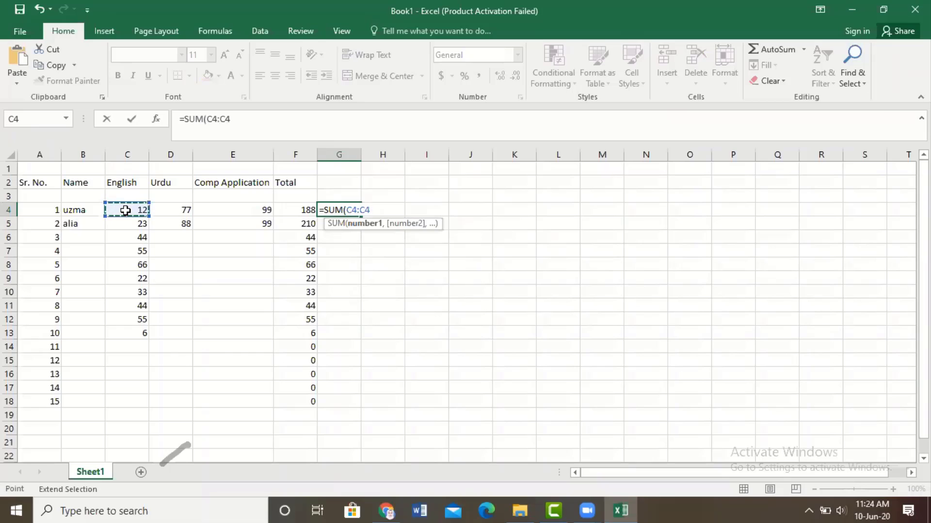
drag(125, 210, 251, 211)
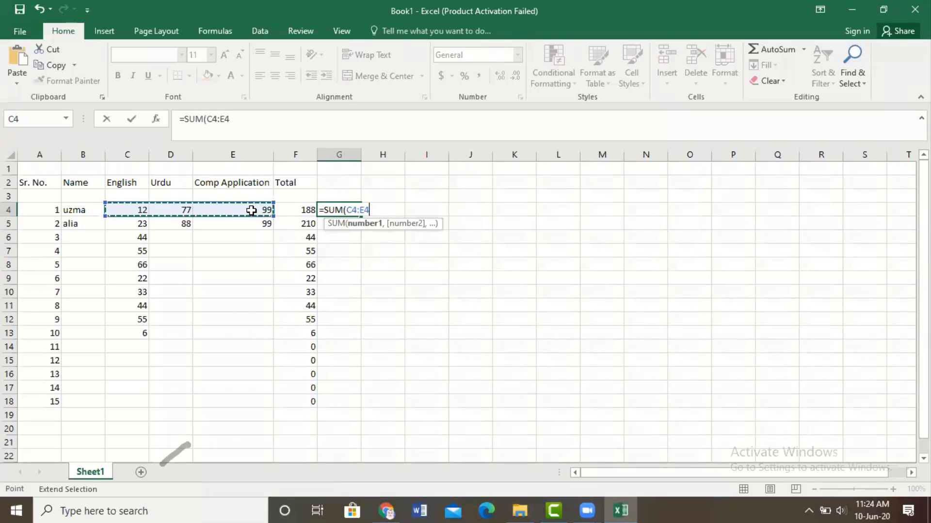
text())
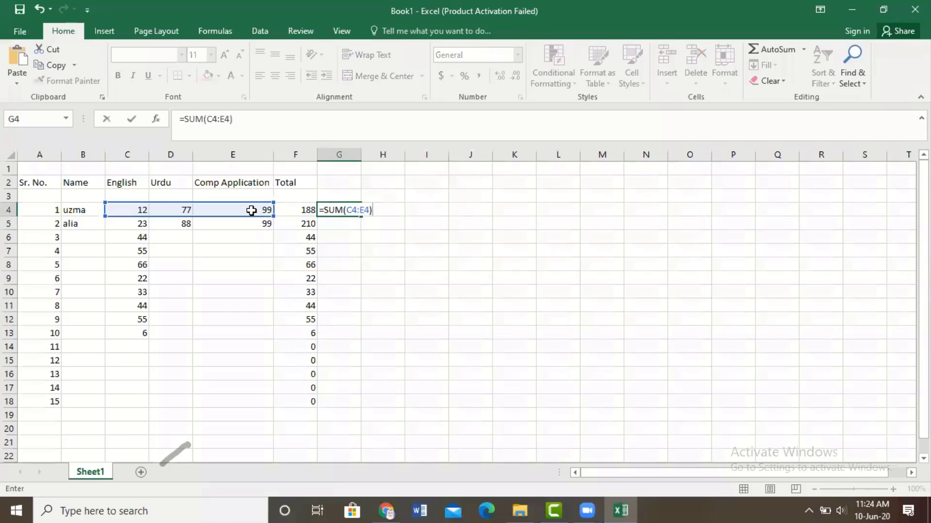
key(Return)
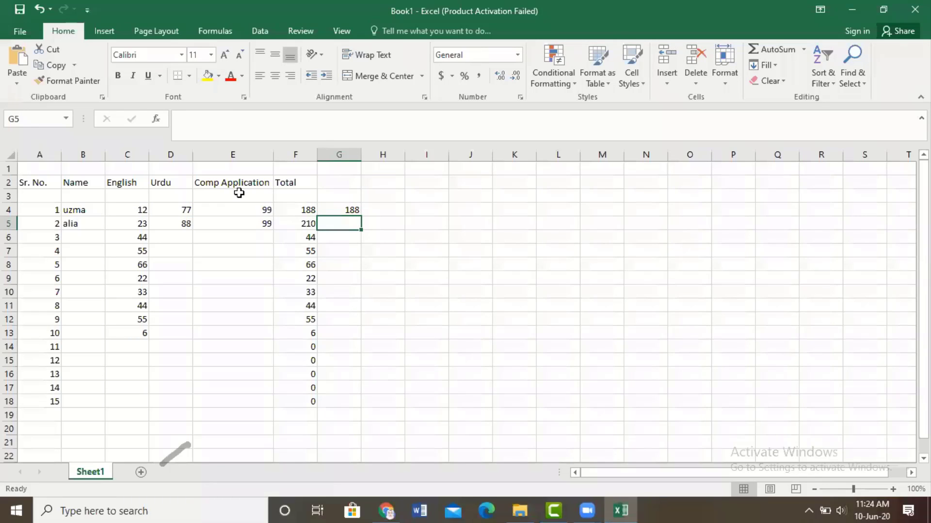
Step: Fill the SUM formula from G4 down to G18
click(333, 210)
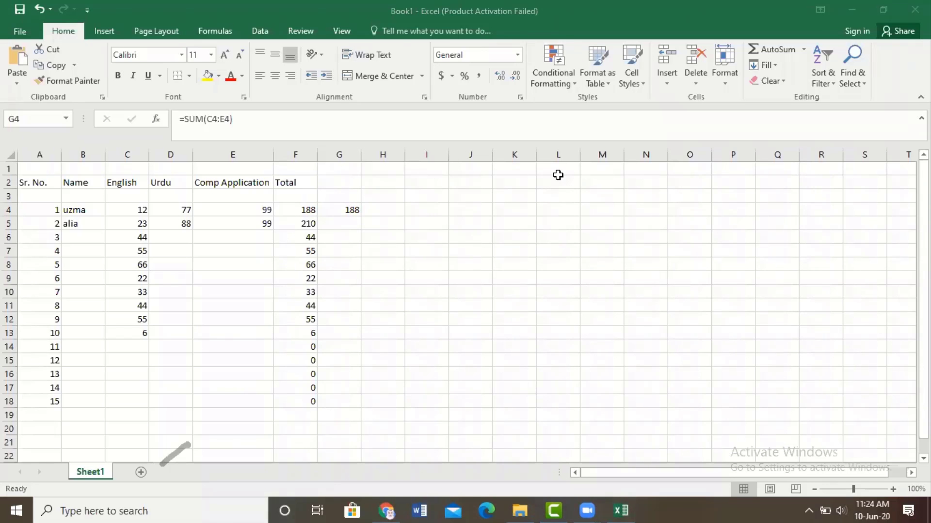
click(339, 206)
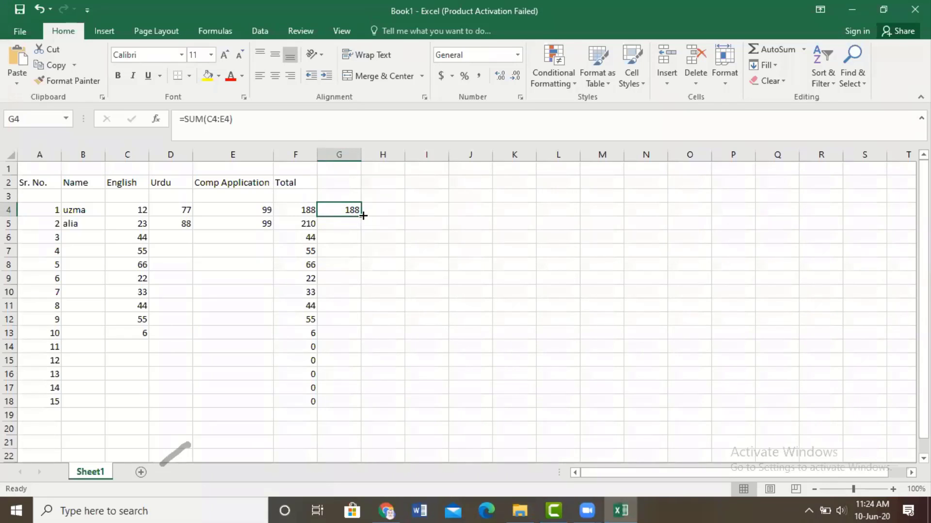
drag(363, 215, 360, 409)
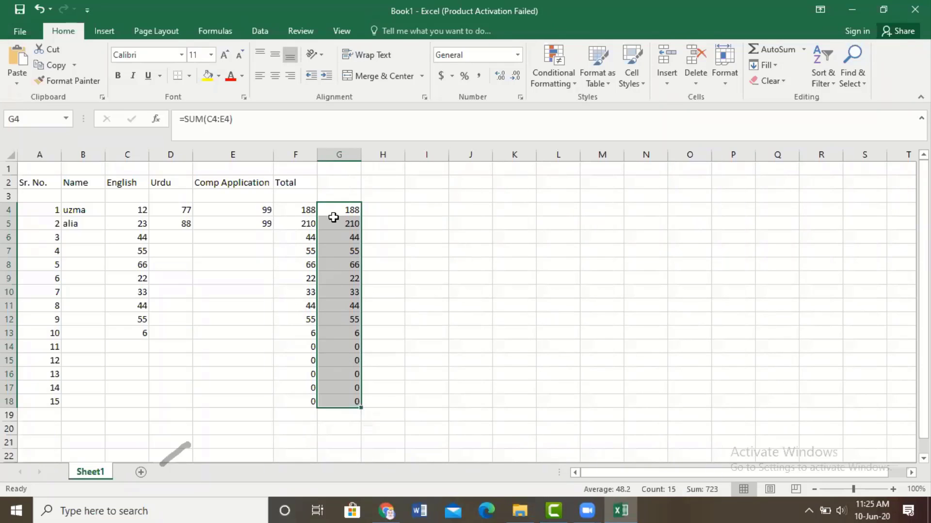
Step: Enter the heading Total in cell G2 and the heading %age in cell H2
click(332, 188)
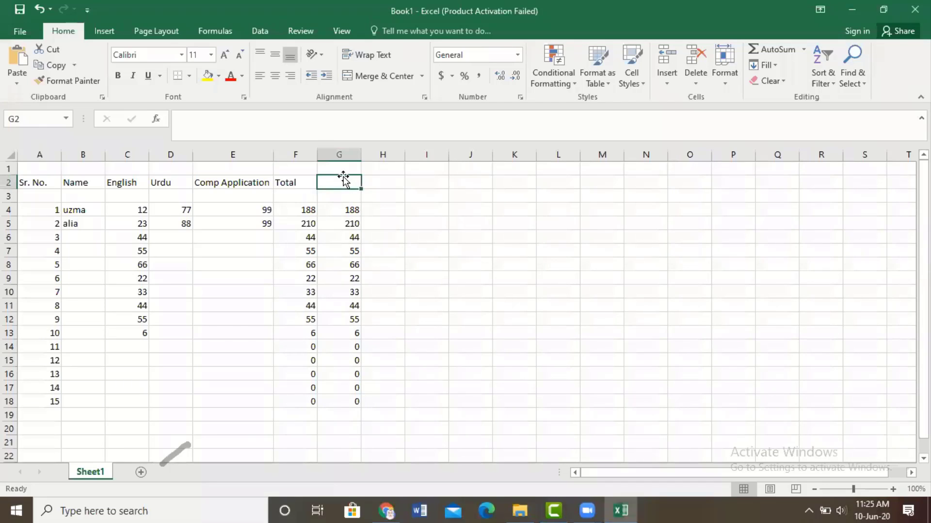
text(Total)
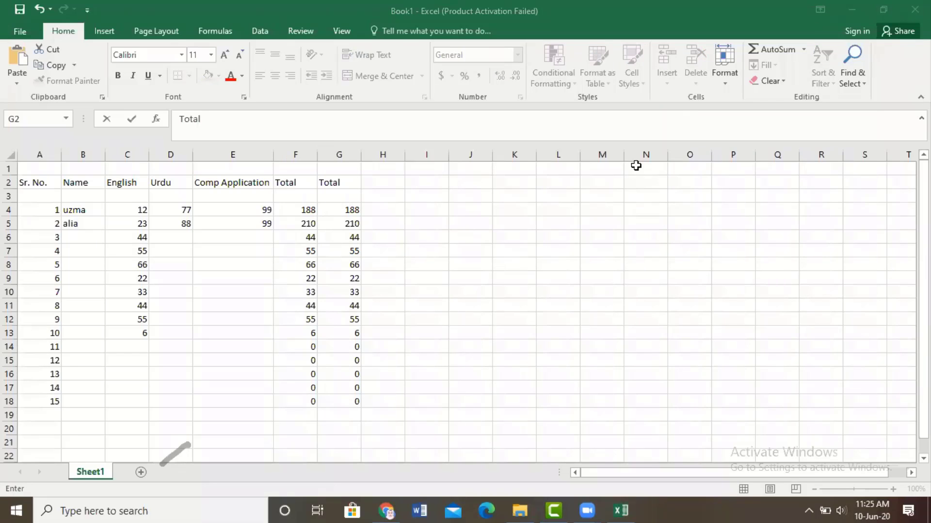
click(384, 179)
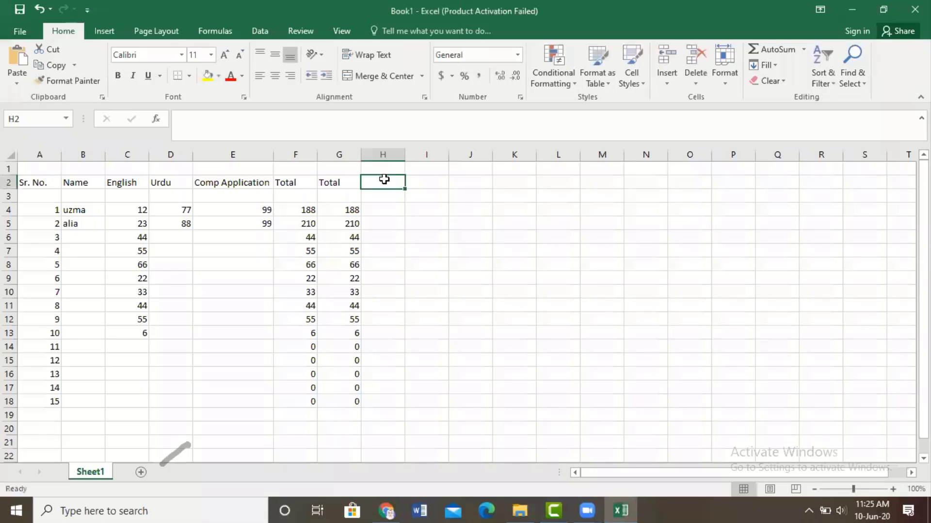
text(%age)
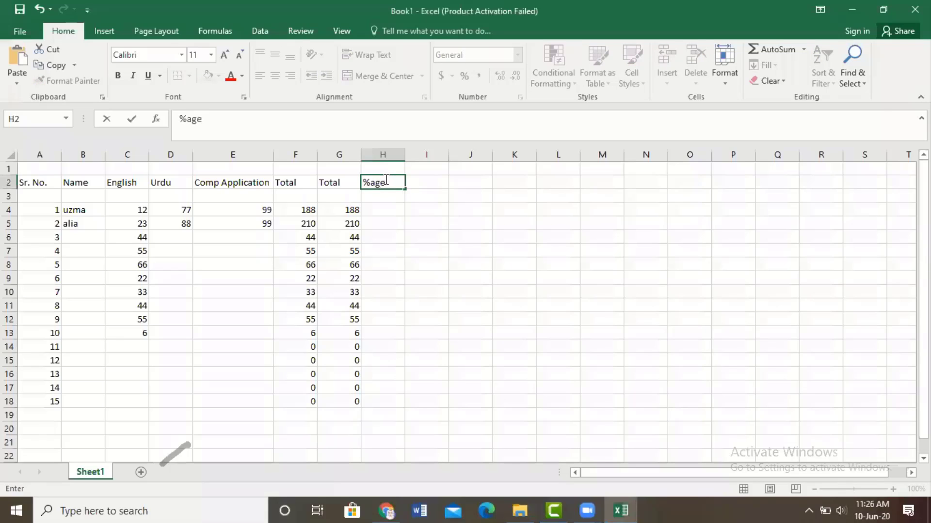
key(Return)
Step: Enter the percentage formula =G4/400*100 in cell H4
key(Return)
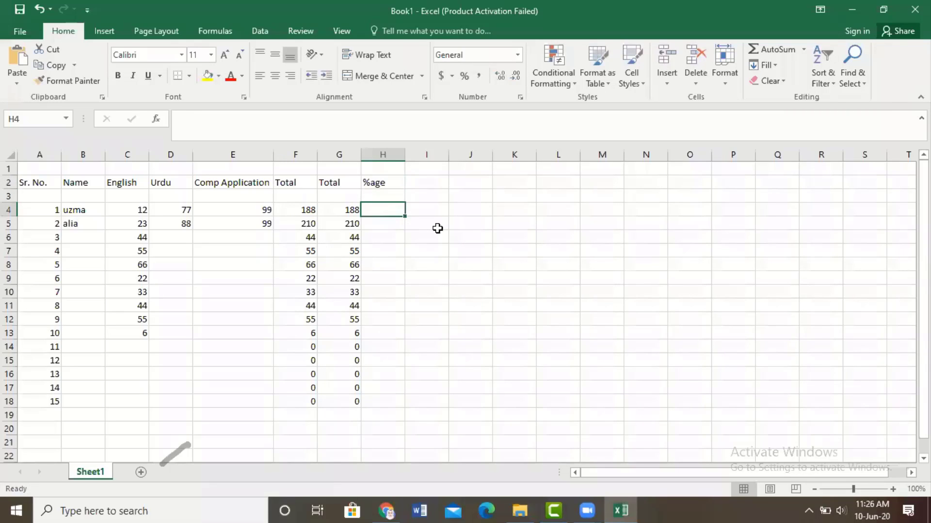
text(=)
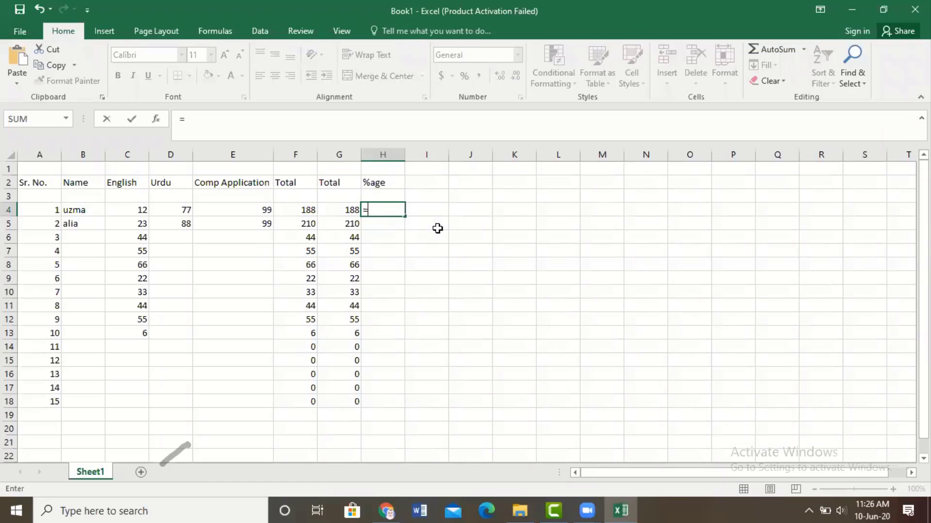
click(336, 212)
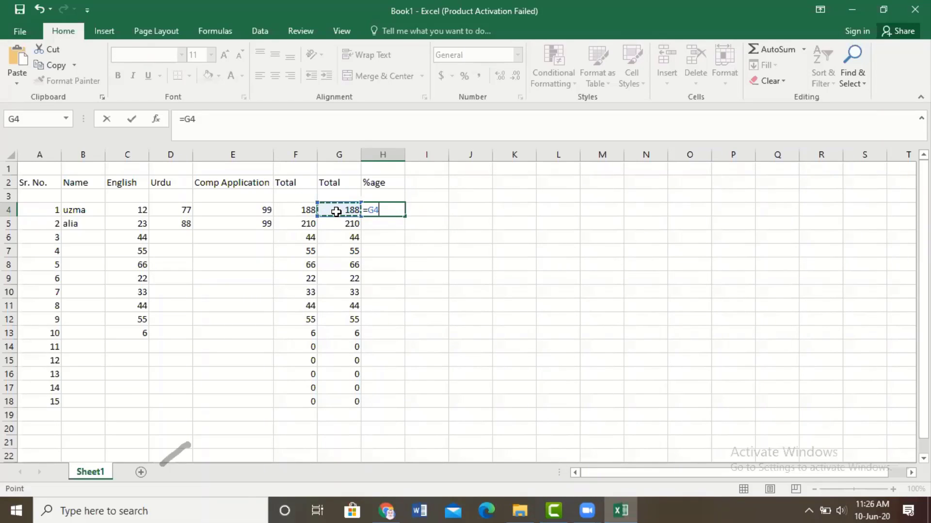
text(/400)
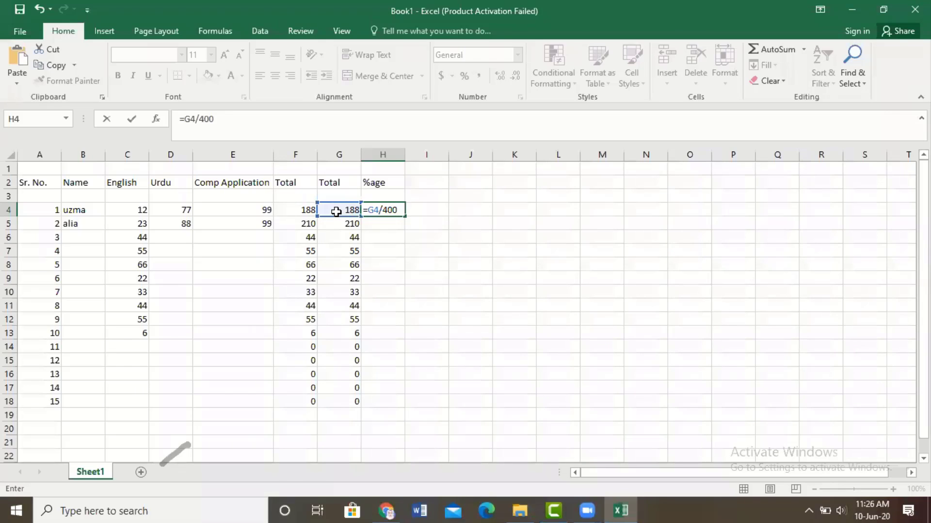
text(*100)
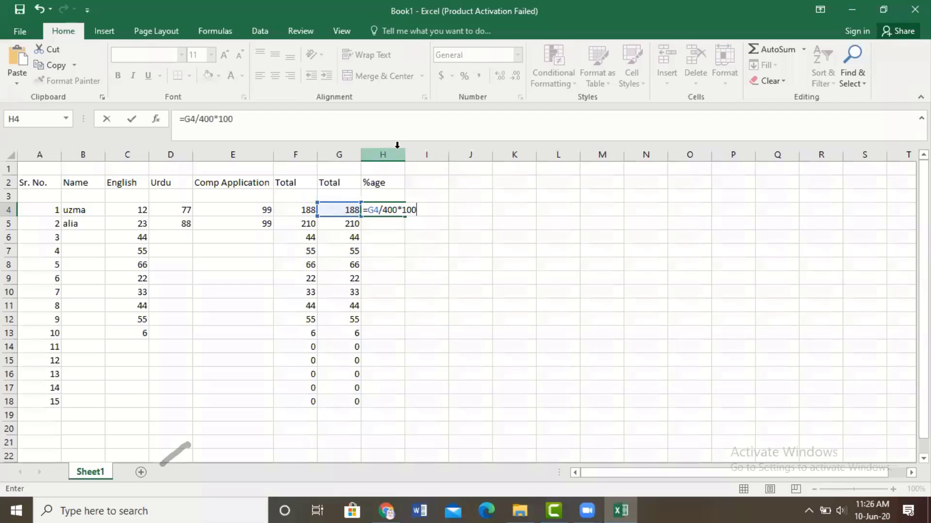
key(Return)
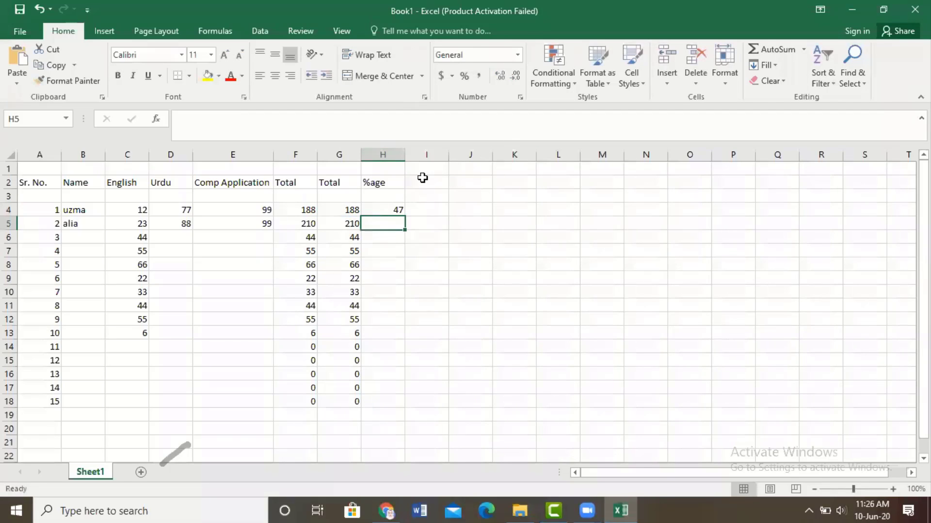
Step: Fill the percentage formula from H4 down to H18 and check the row 10 formulas in columns G and H
click(396, 210)
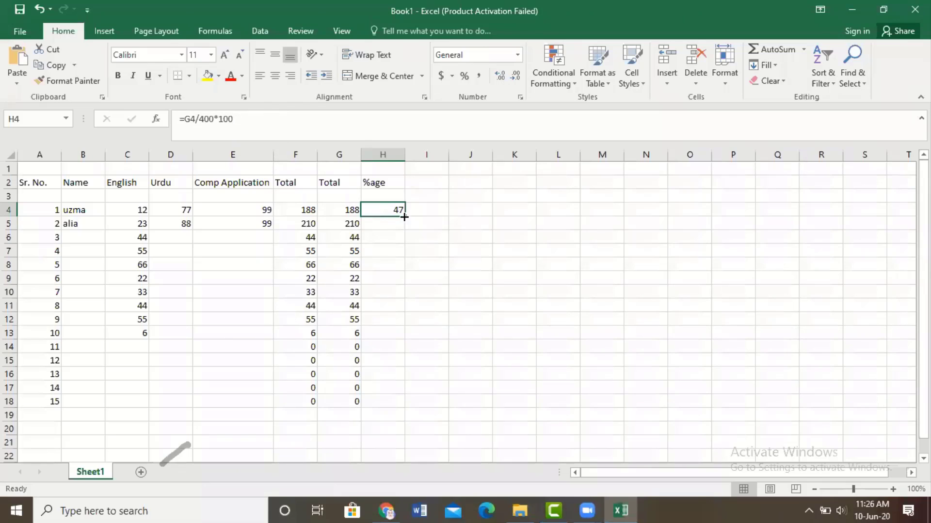
drag(404, 217, 408, 406)
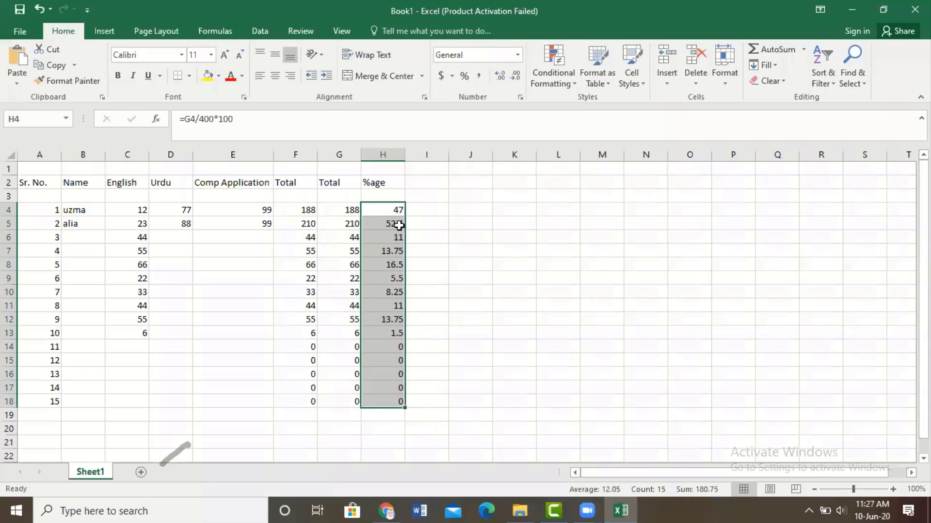
click(387, 297)
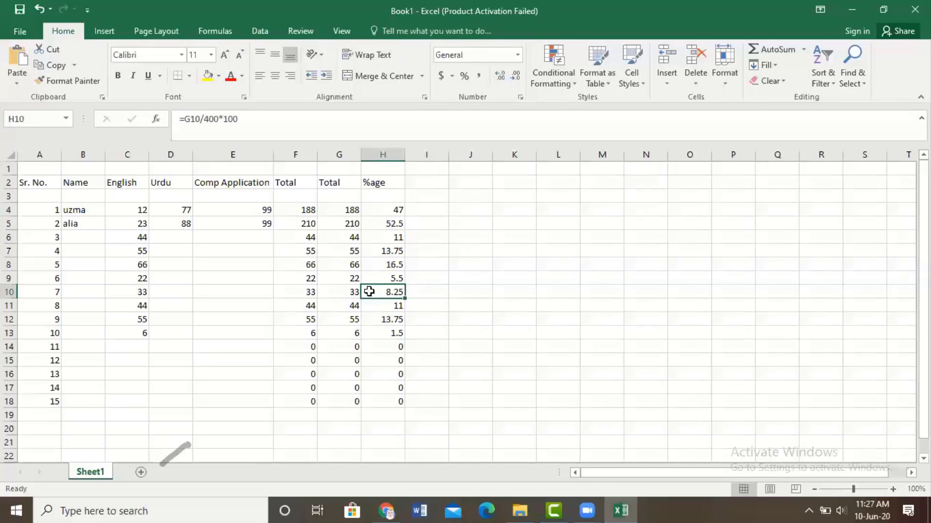
click(345, 295)
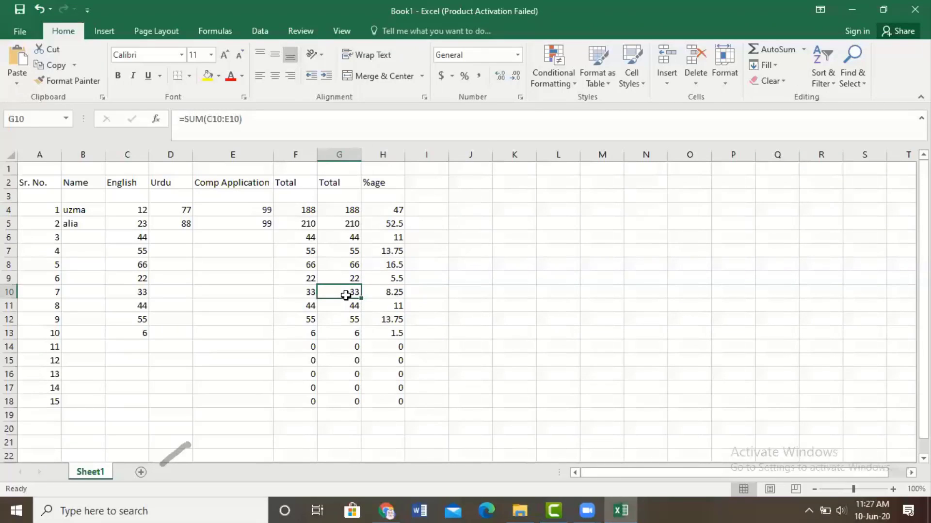
click(381, 291)
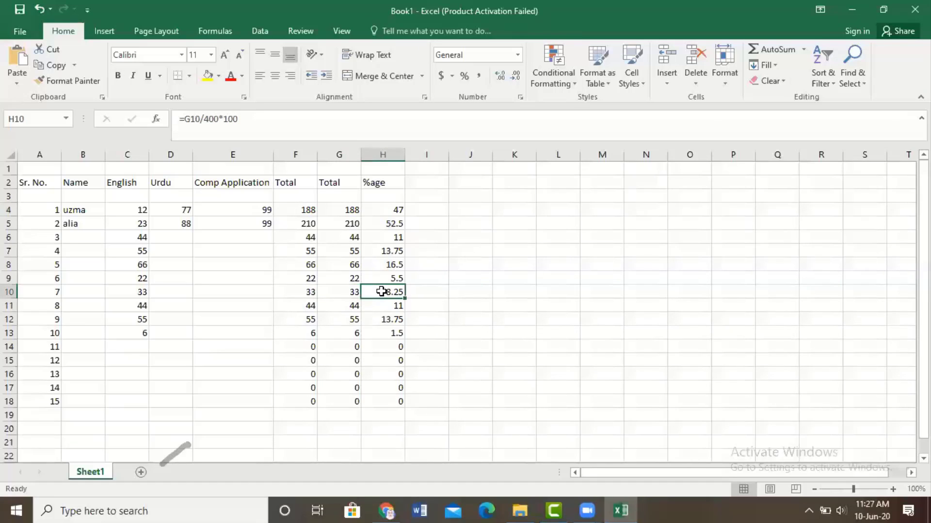
Step: Make the headings in A2:H2 bold and increase the height of row 2 to about double
click(889, 80)
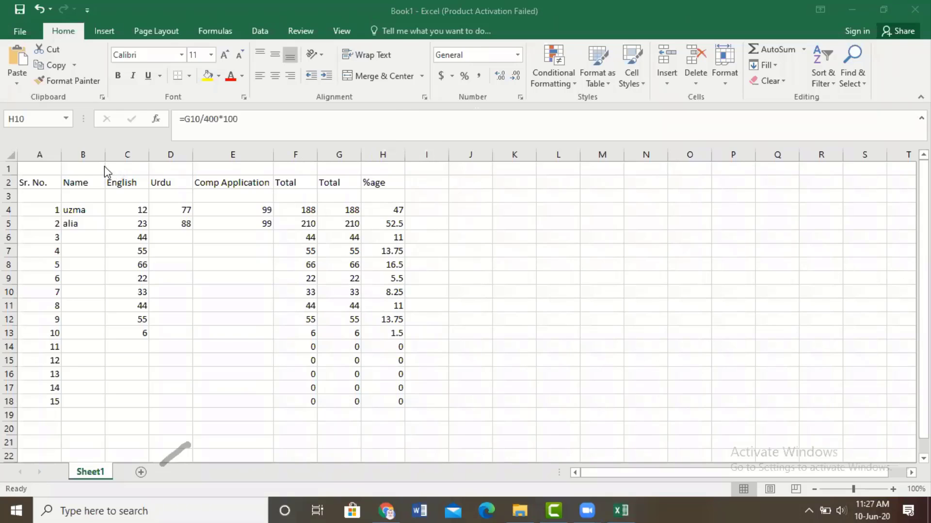
click(252, 184)
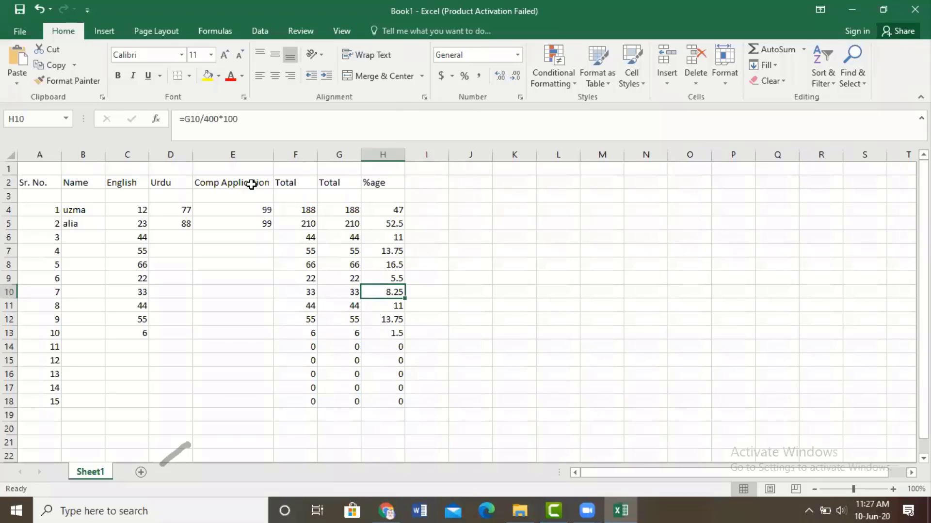
drag(37, 183, 395, 182)
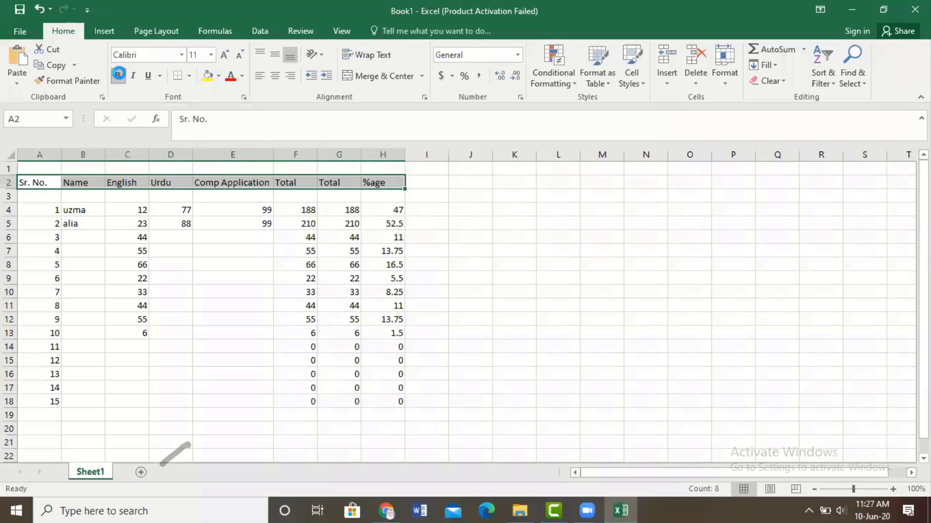
click(118, 75)
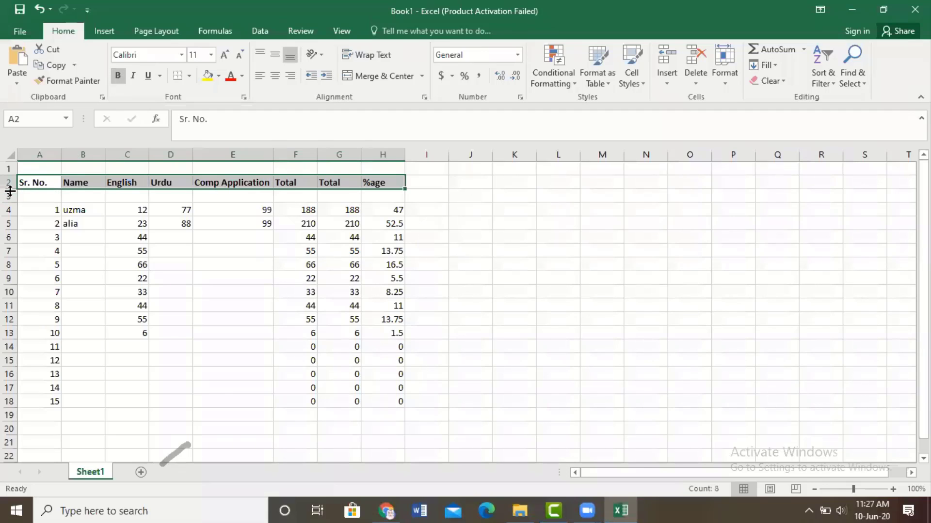
drag(10, 190, 13, 204)
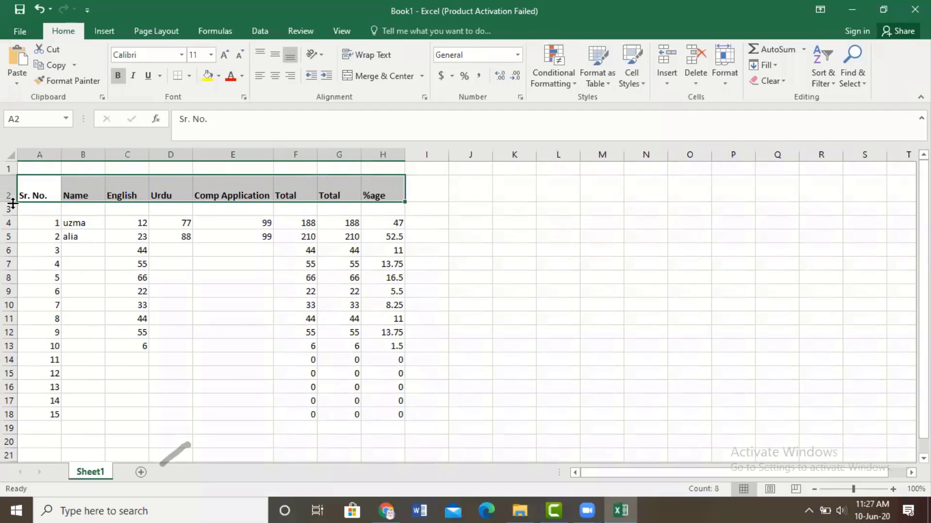
Step: Colour the heading text in A2:H2 light orange and fill those cells with yellow
click(242, 77)
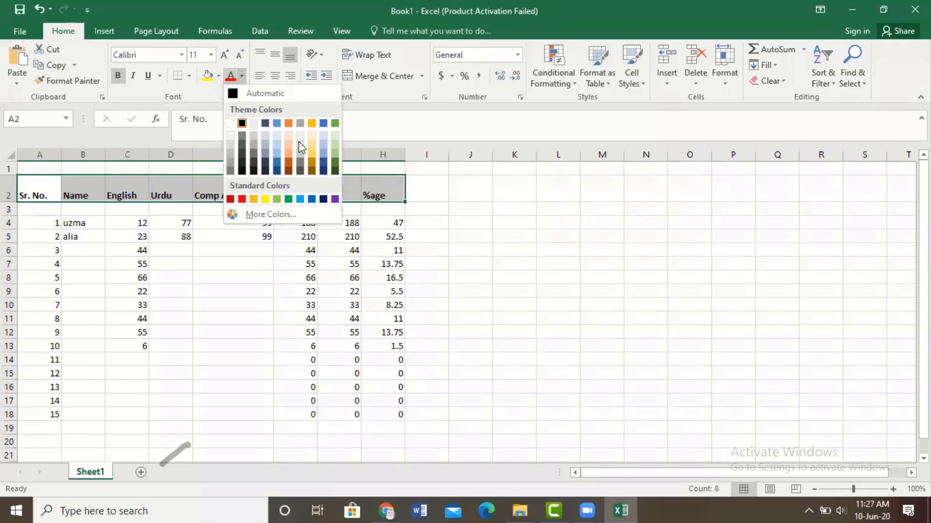
click(289, 149)
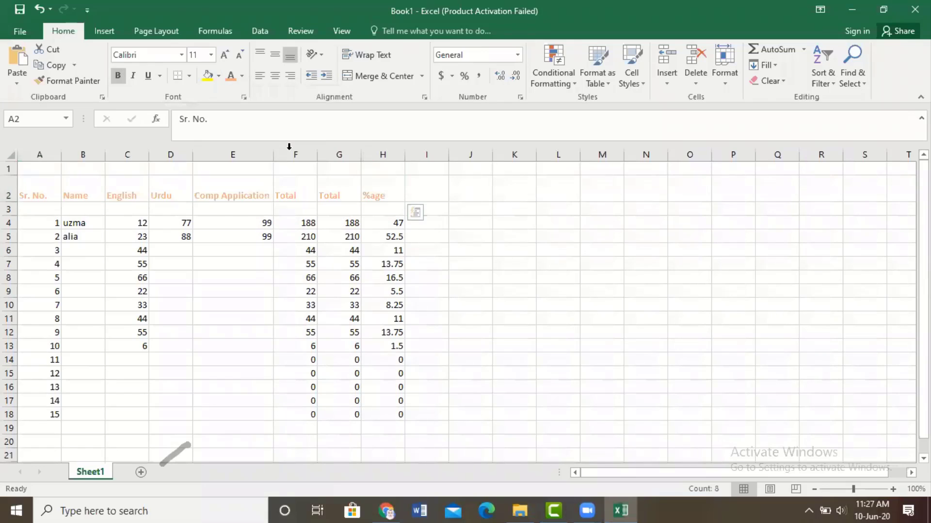
click(209, 75)
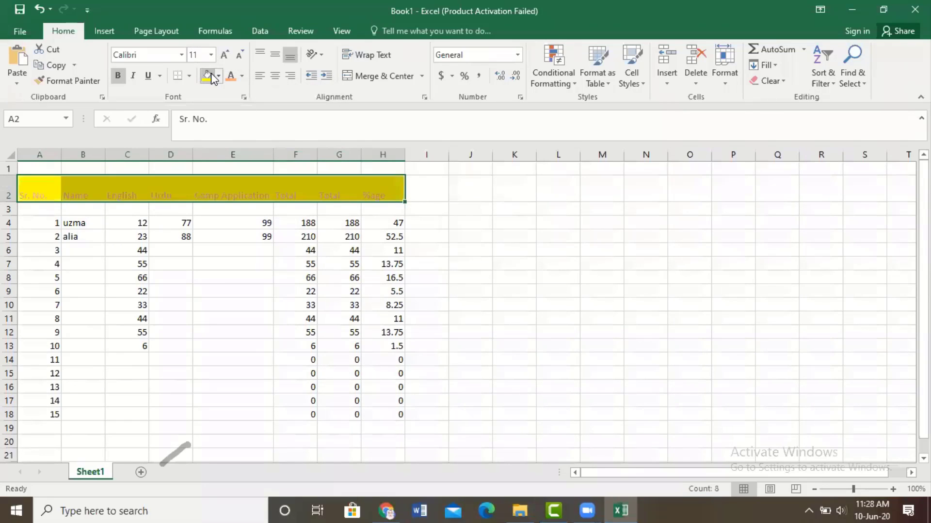
click(412, 288)
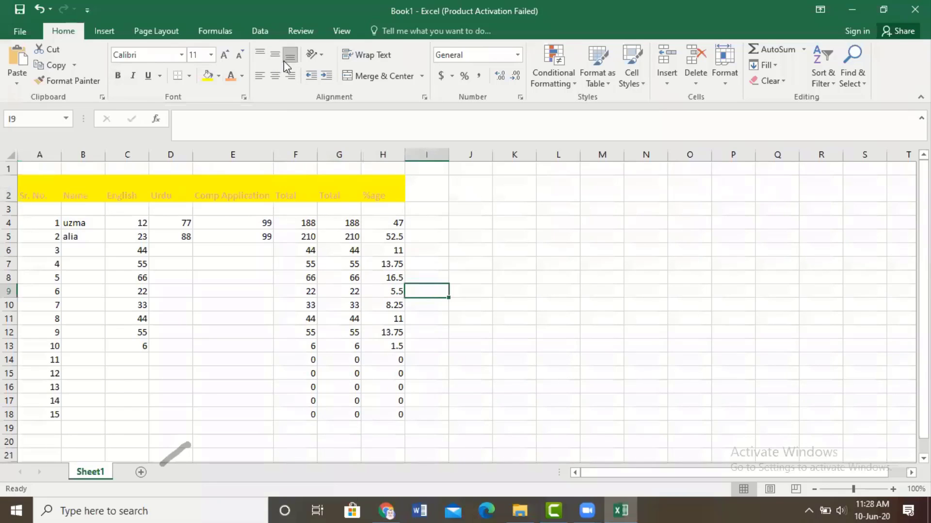
Step: Centre the headings in A2:H2 vertically within the row, trying the alignment on A2 first
click(46, 189)
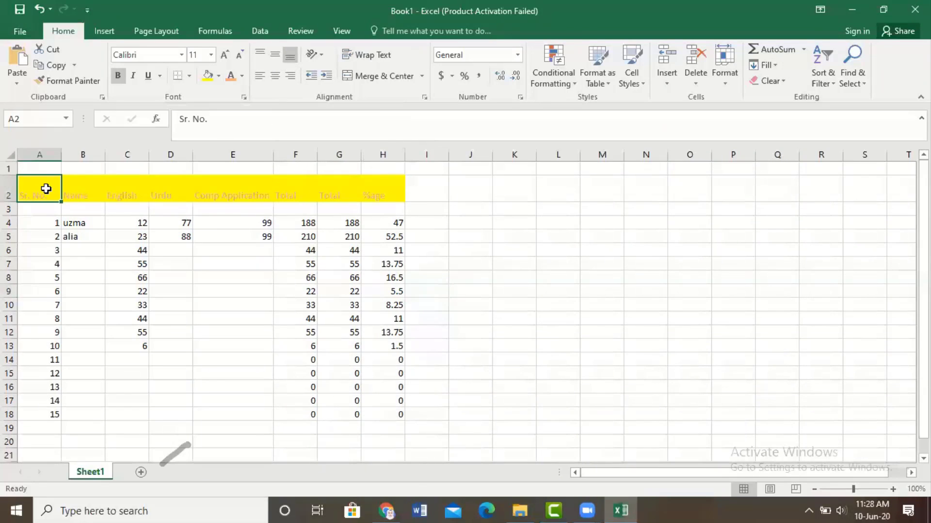
click(260, 55)
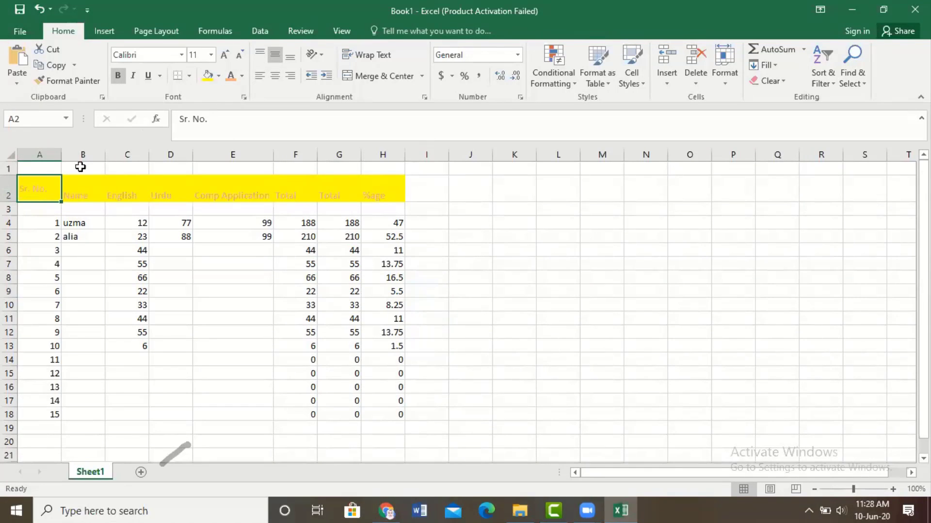
drag(47, 193, 375, 196)
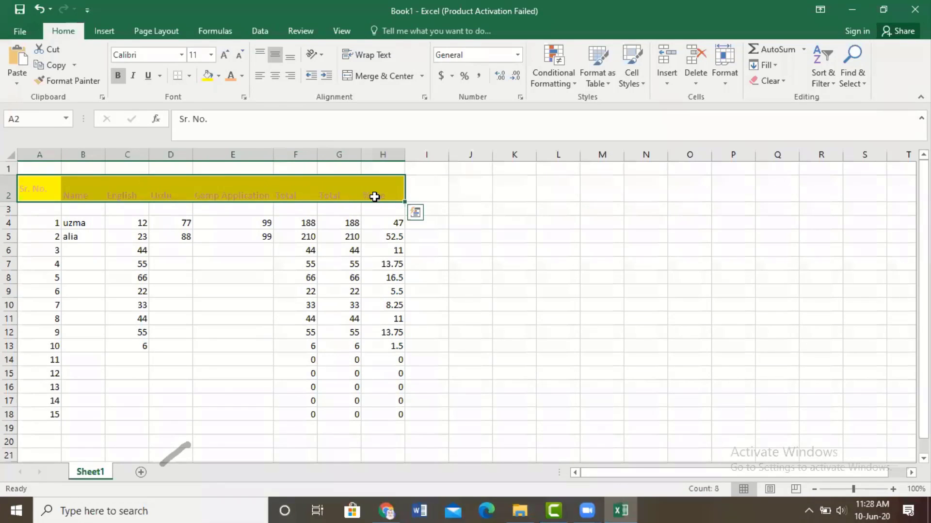
click(275, 57)
click(504, 282)
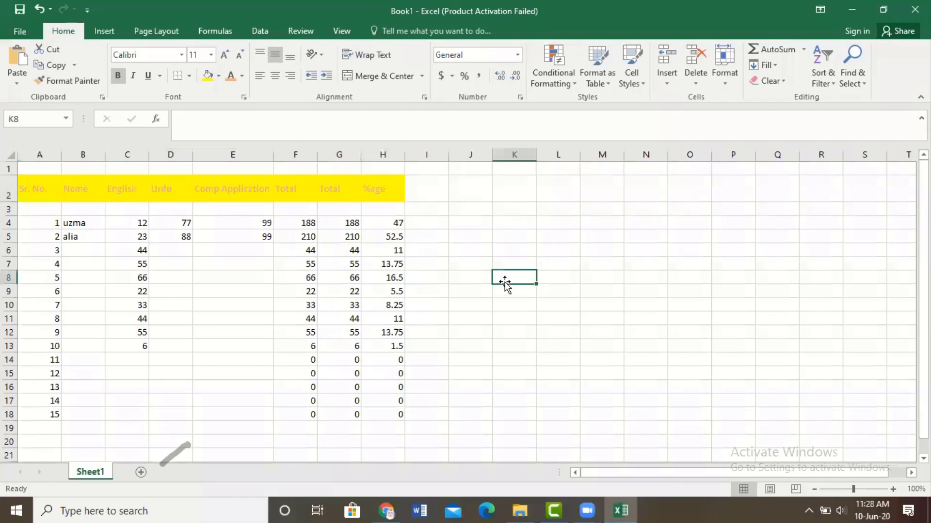
Step: Reapply the standard yellow fill to the heading cells A2:H2
drag(42, 189, 382, 193)
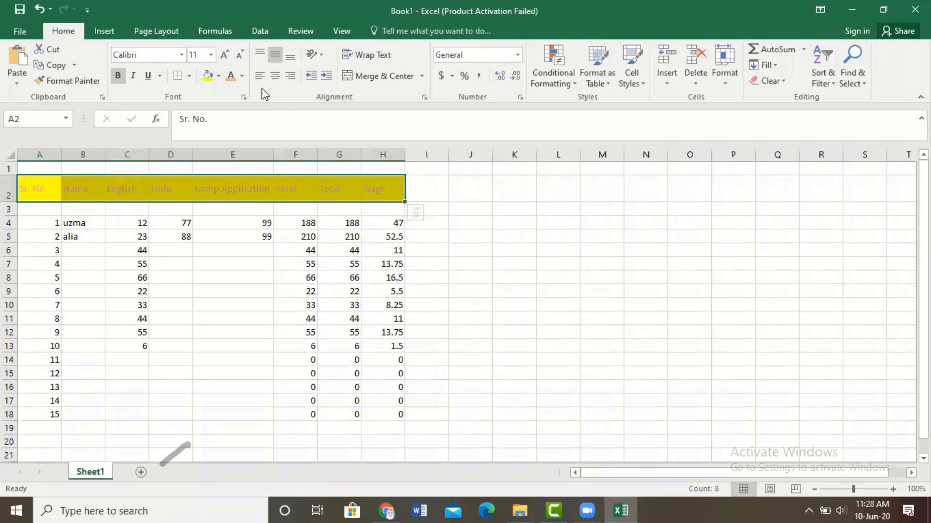
click(218, 76)
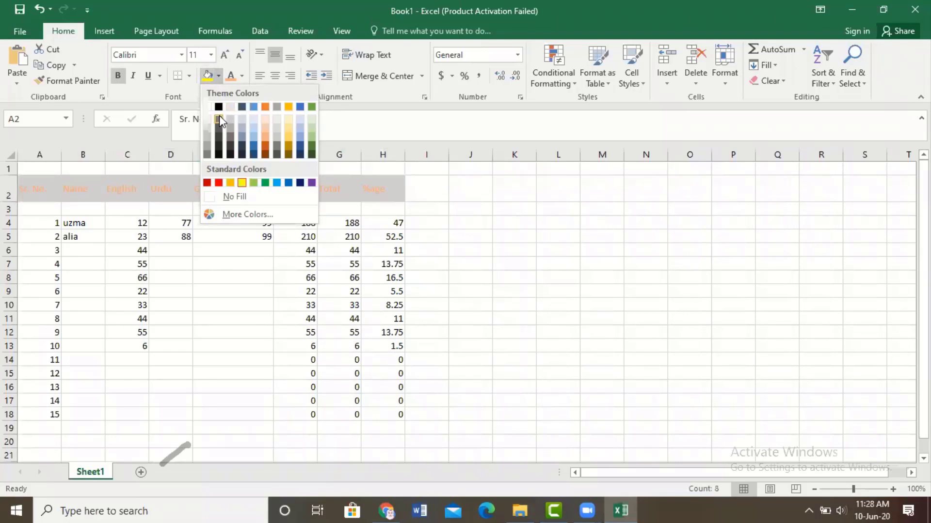
click(241, 183)
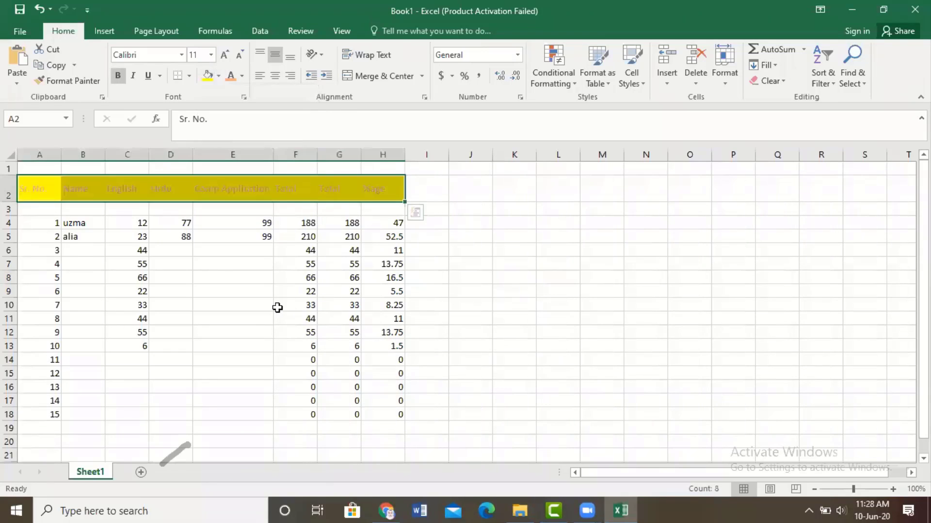
click(278, 308)
Step: Set the font colour of the headings in A2:H2 to Automatic
drag(380, 191, 39, 189)
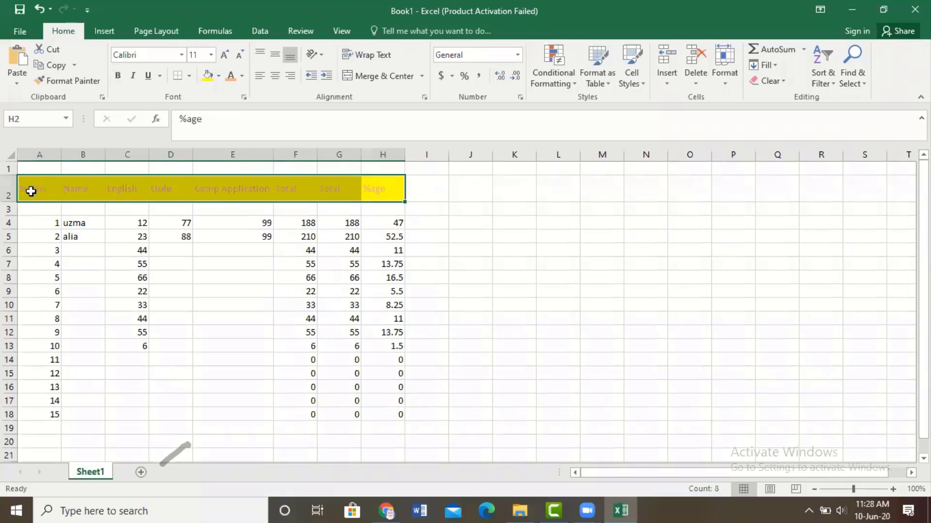
click(242, 76)
click(232, 95)
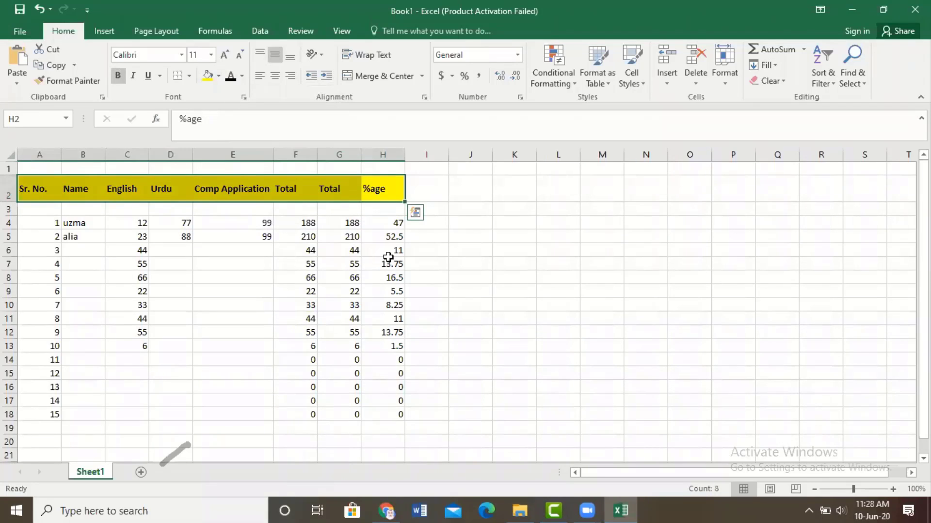
click(391, 260)
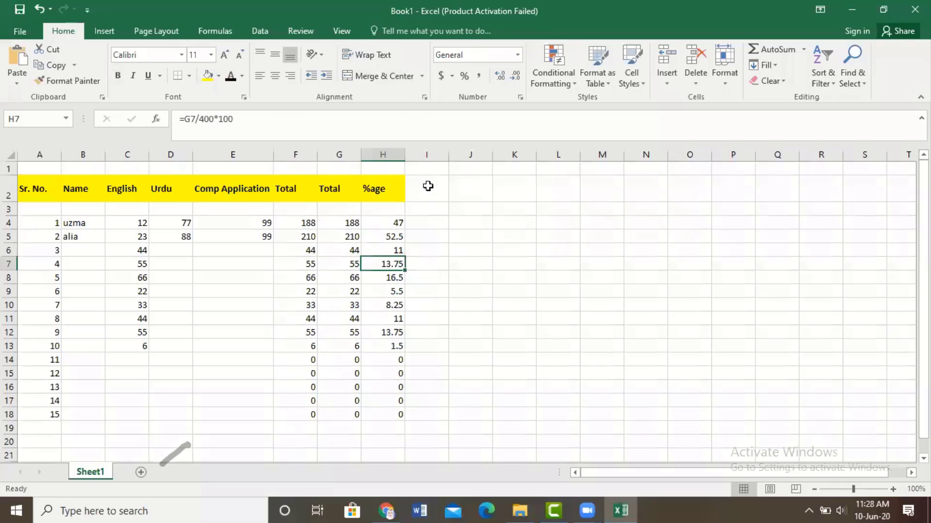
Step: Enter the sample text cjhvjchjhjfjdjfdk in I2 and jdfjdkfj in J2
click(435, 188)
text(cjhvjchj)
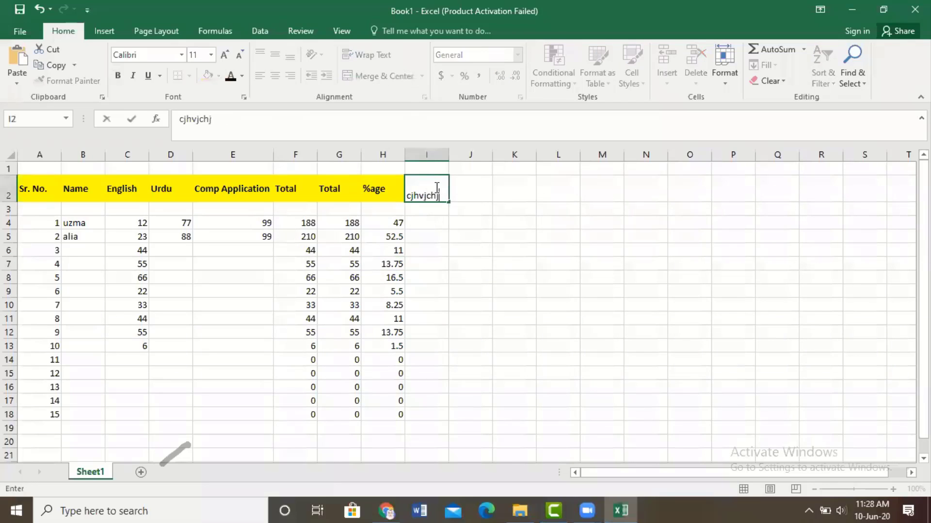
text(hjfjdjfdk)
key(F2)
double_click(467, 189)
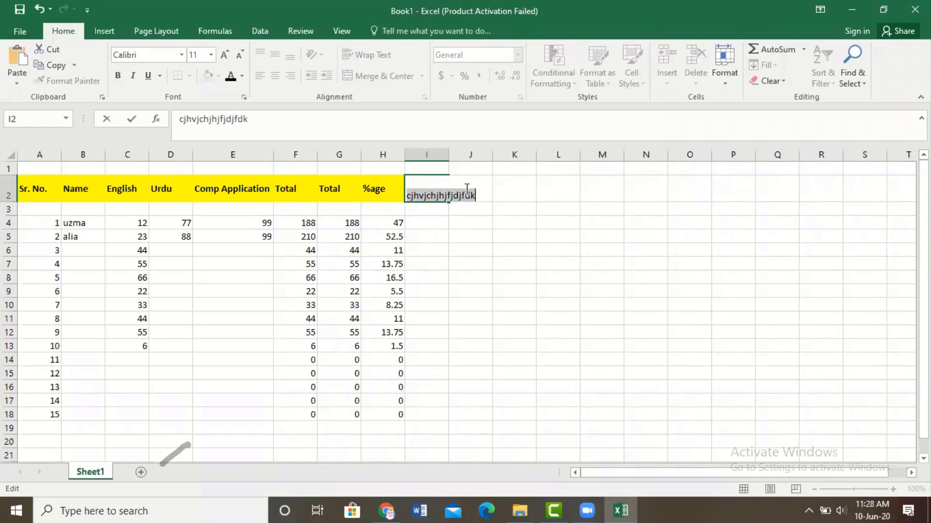
click(467, 189)
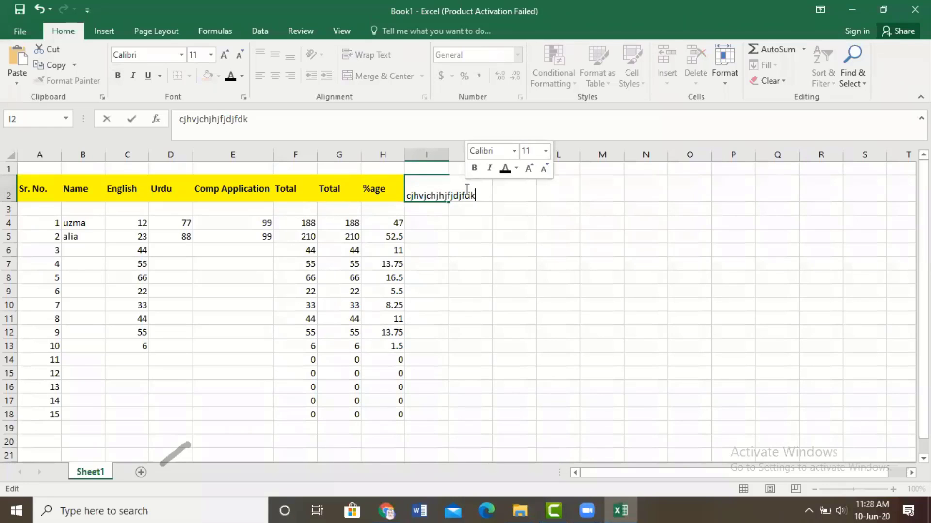
key(Return)
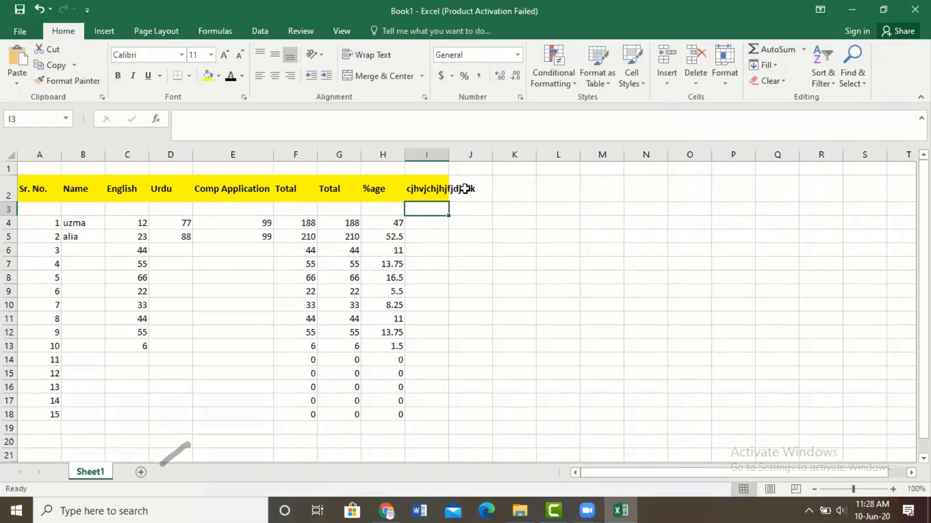
double_click(478, 184)
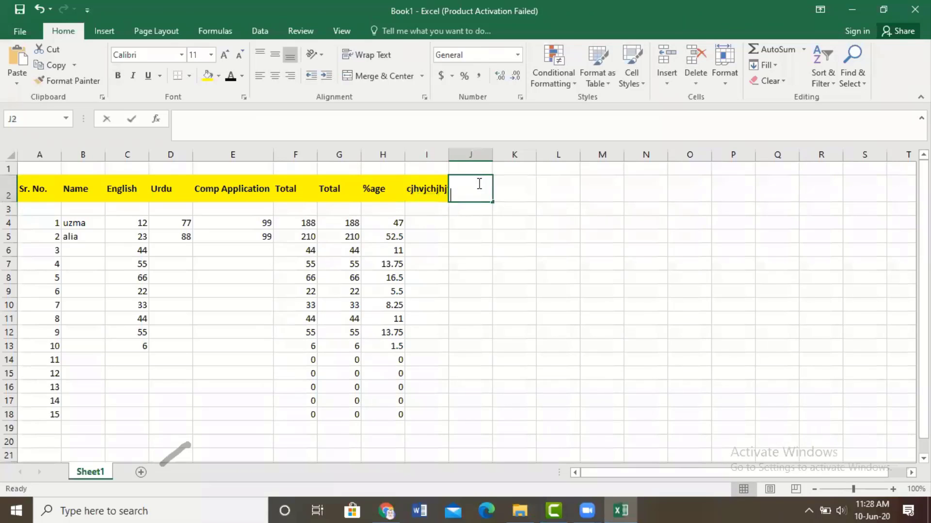
text(jdfjdkfj)
key(Return)
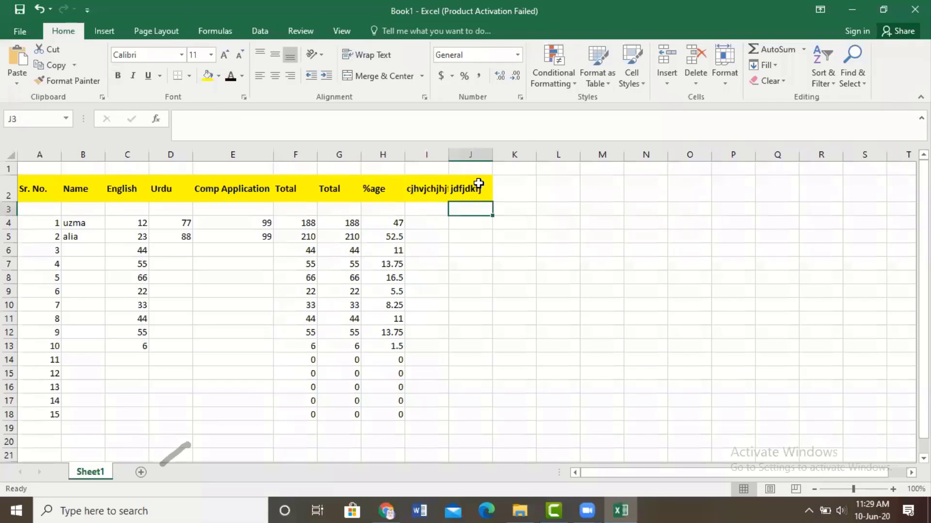
Step: Merge and centre cells I2:J2, keeping only the text from I2
drag(418, 196, 473, 190)
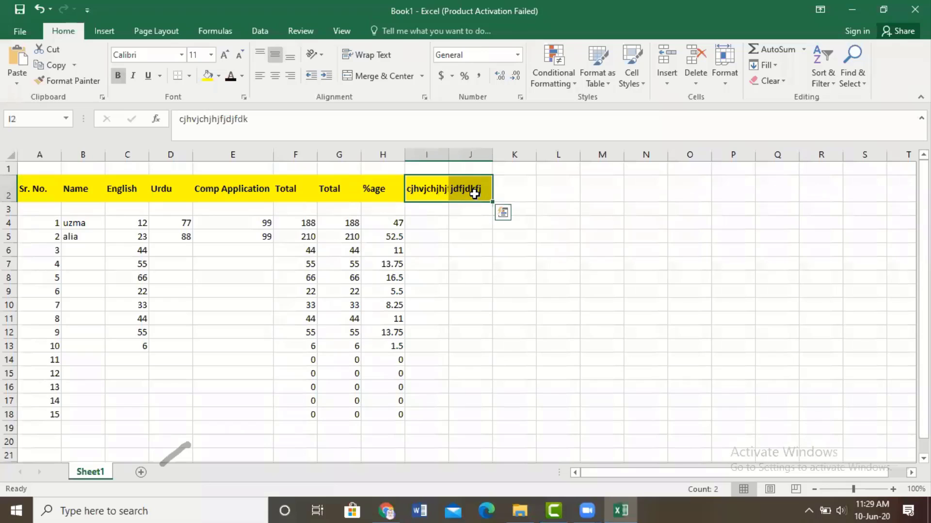
click(370, 76)
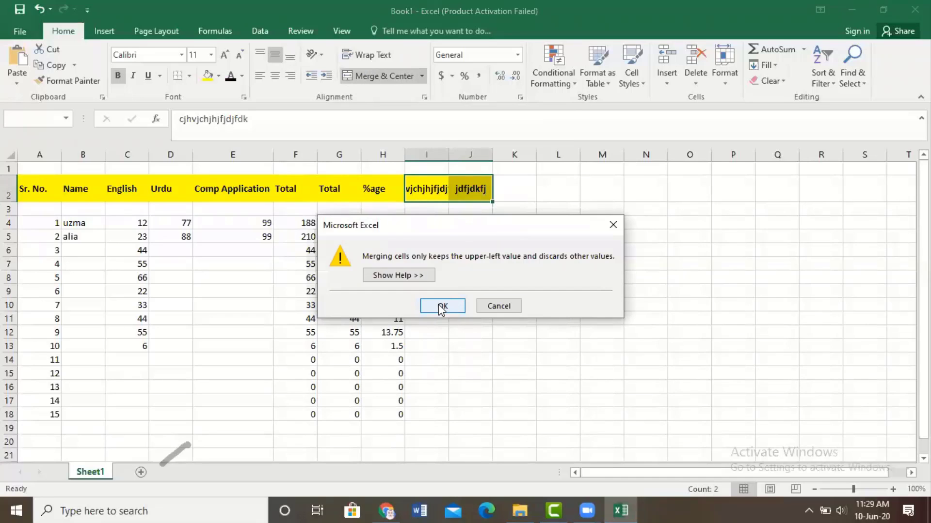
click(441, 306)
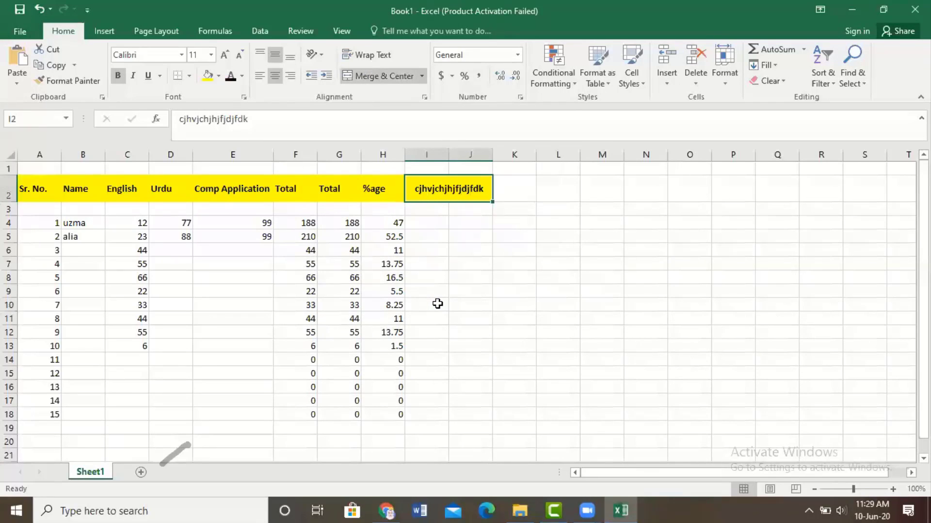
click(484, 234)
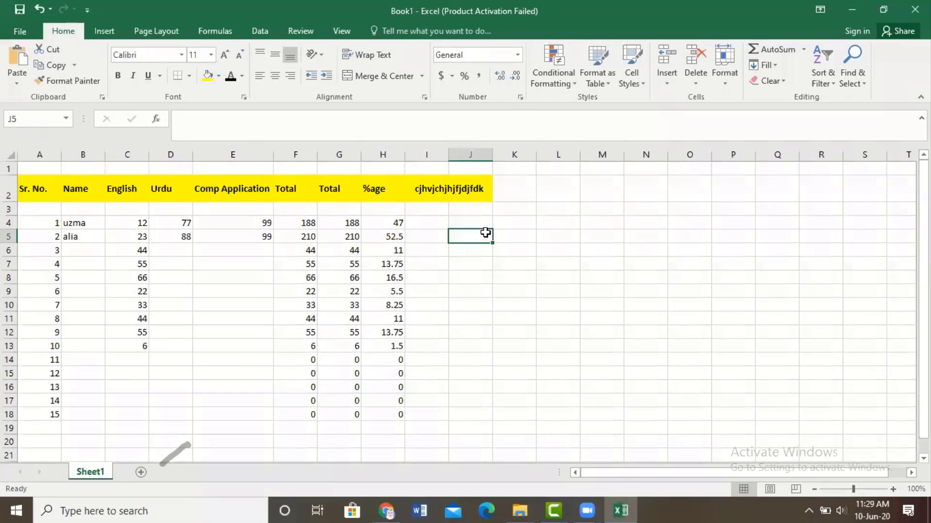
click(452, 193)
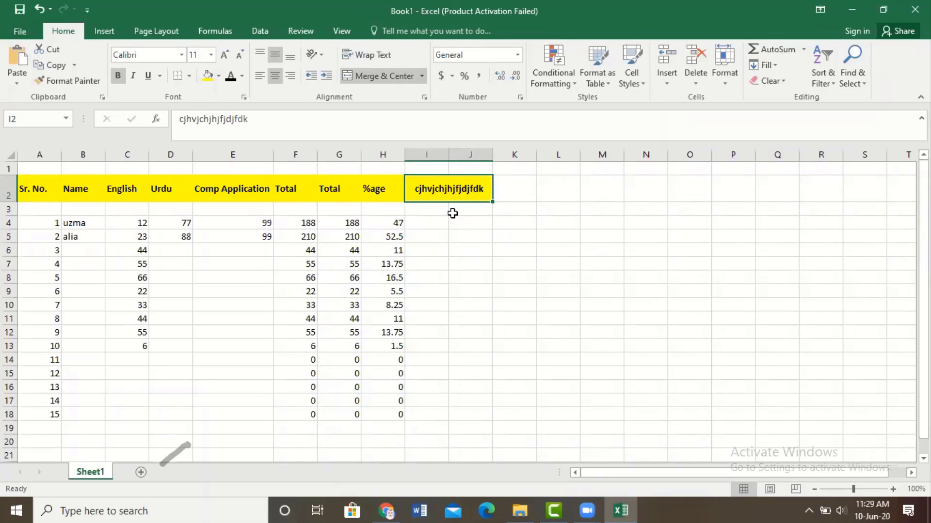
click(453, 213)
mouse_move(453, 213)
mouse_down()
mouse_move(425, 218)
mouse_move(464, 207)
mouse_up()
click(444, 192)
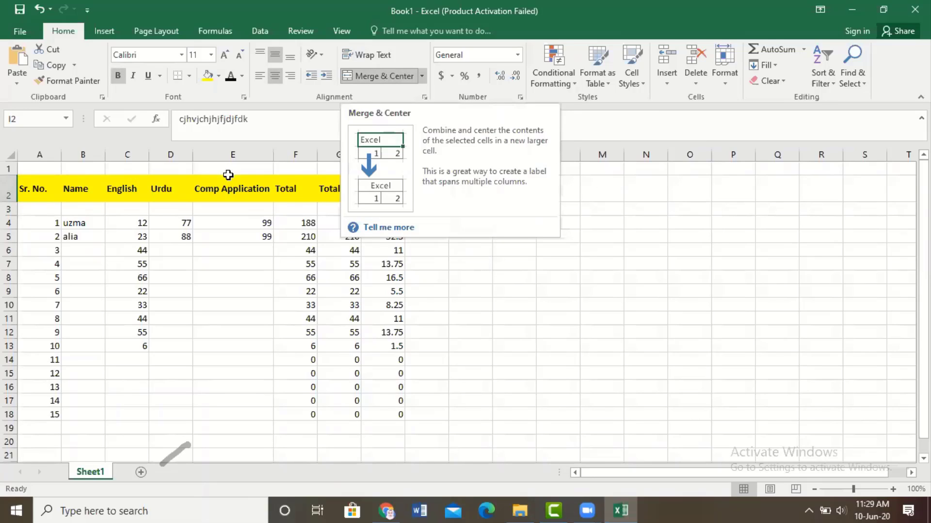
Step: Make row 1 about three standard rows tall, and merge and centre cells A1:J1
drag(436, 166, 456, 163)
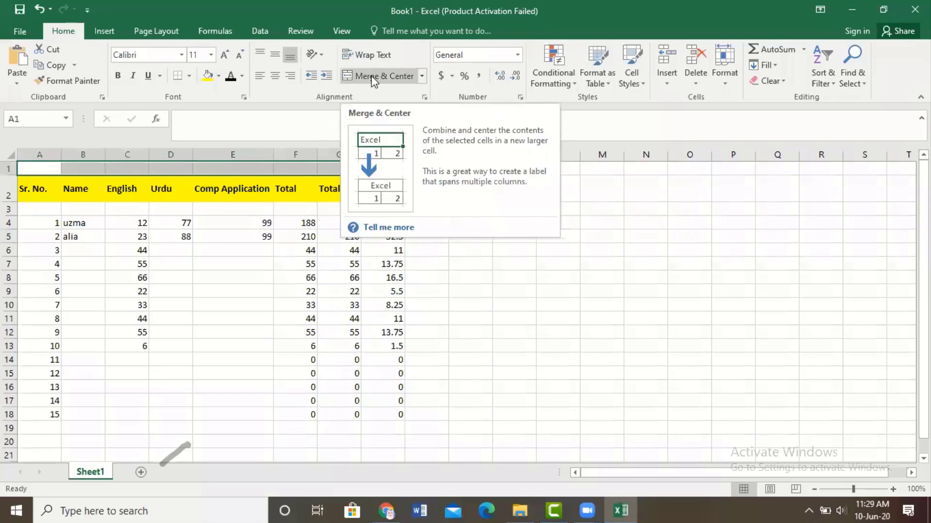
drag(8, 180, 8, 201)
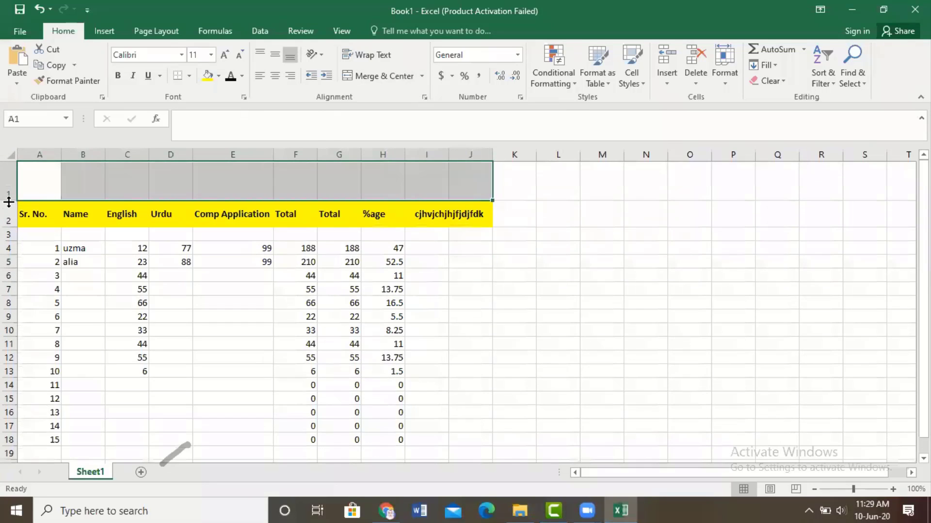
click(390, 82)
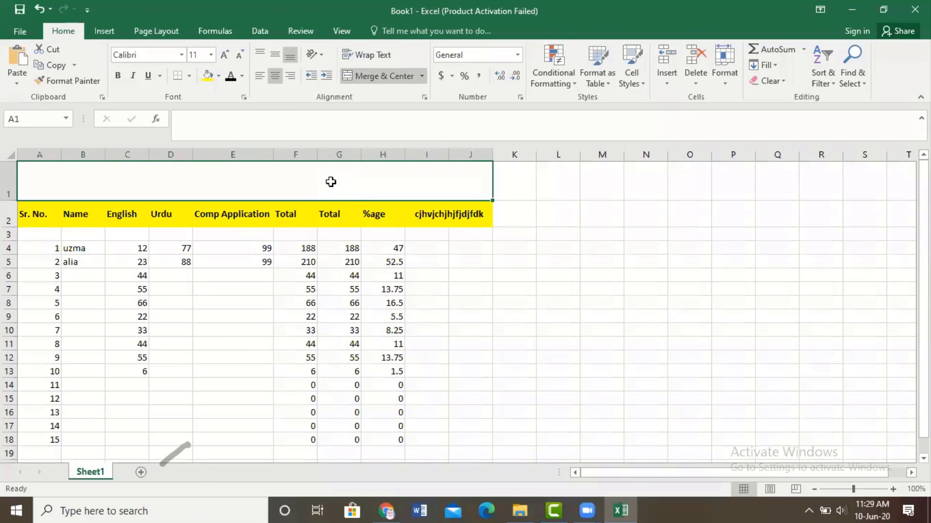
Step: Enter the title Mark Sheet in the merged cell A1 above the heading row
double_click(340, 183)
text(Mark Sheet)
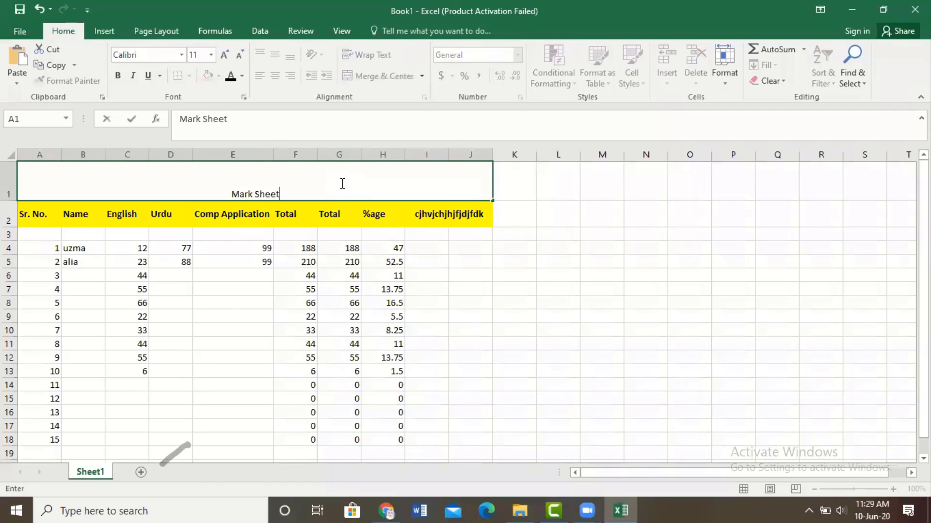
click(337, 242)
Step: Make the Mark Sheet title bold and set its font size to 24
click(286, 193)
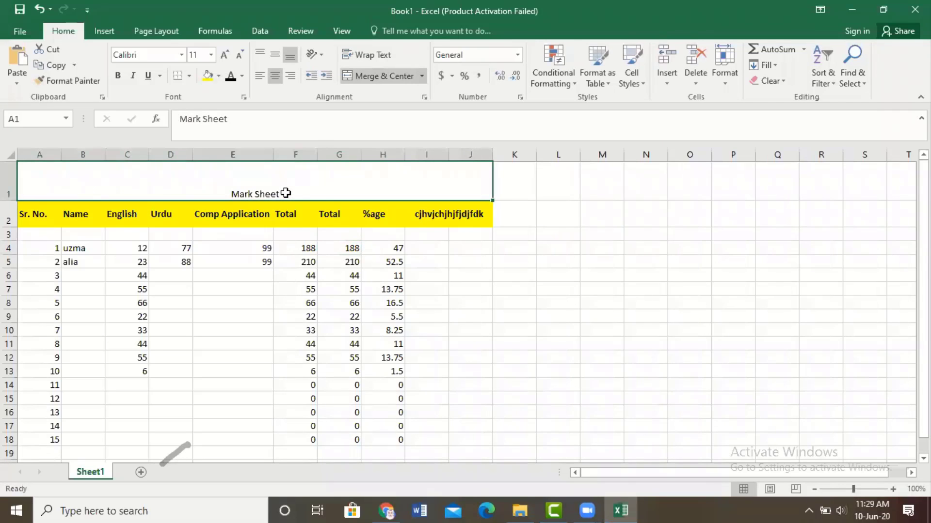
key(ctrl+b)
click(211, 54)
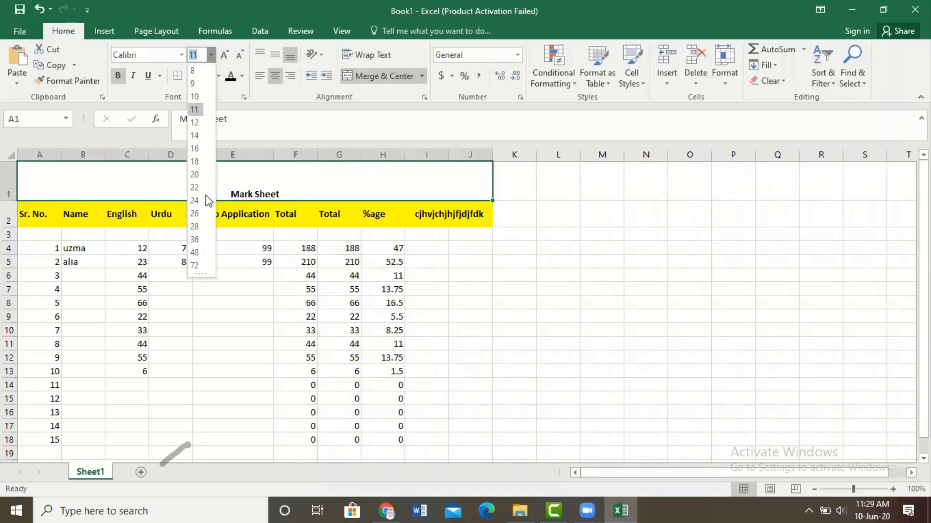
click(266, 210)
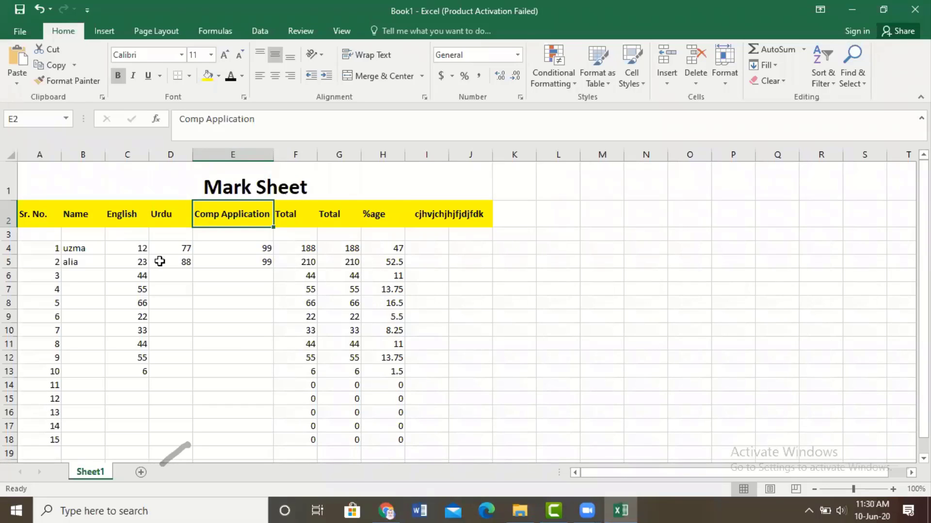
key(ctrl+Right)
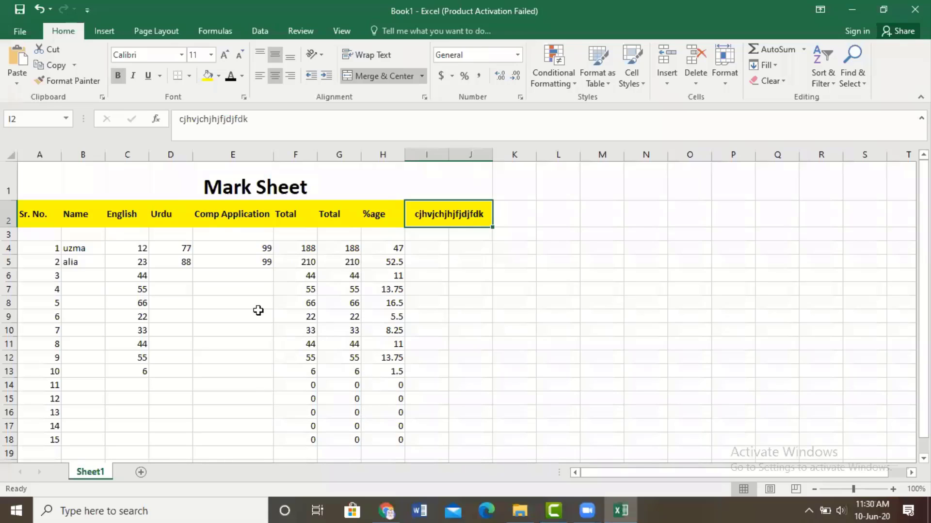
click(87, 287)
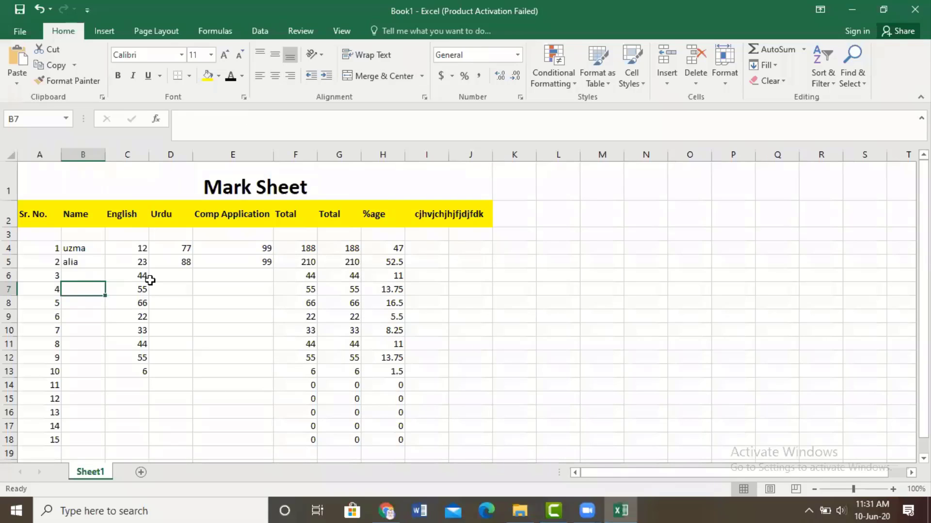
click(237, 300)
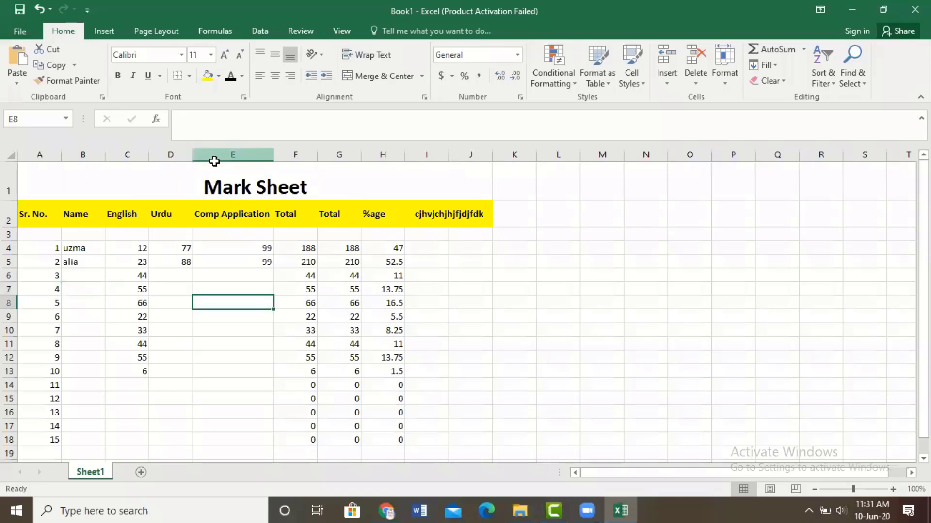
click(220, 191)
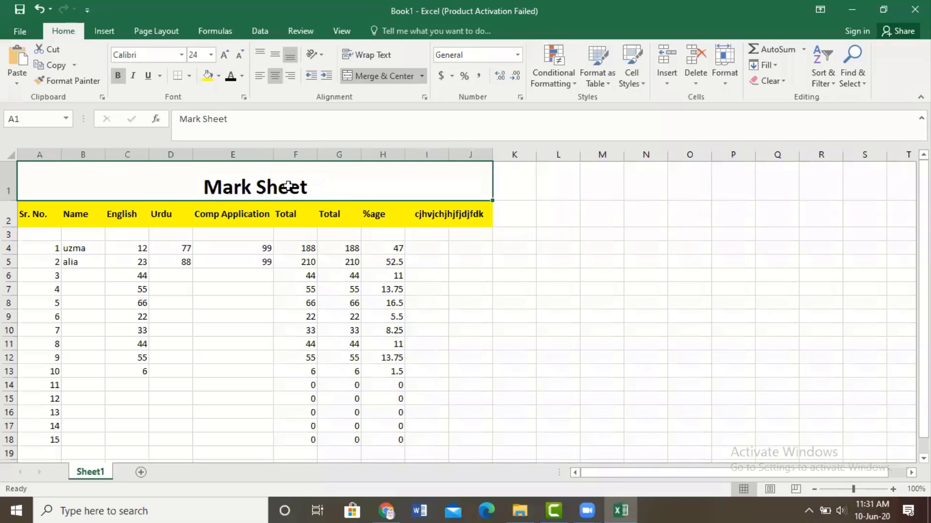
click(210, 235)
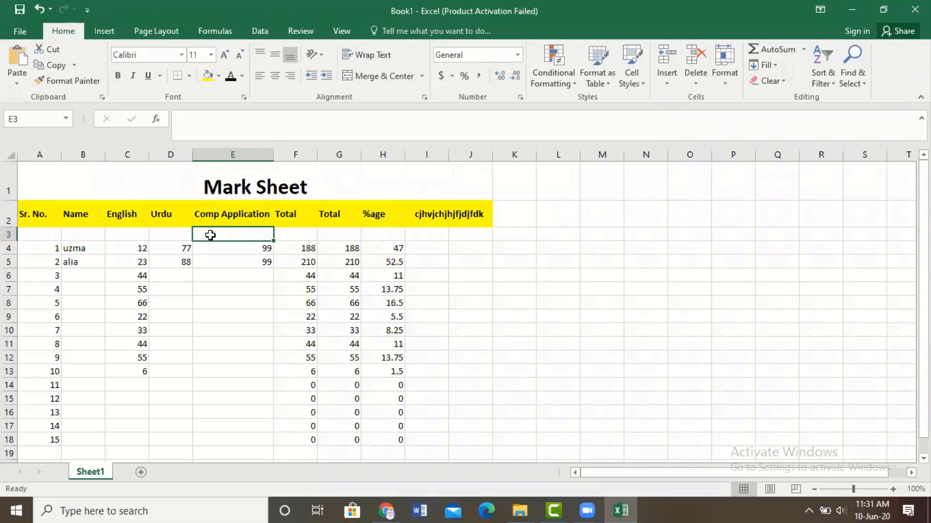
click(28, 221)
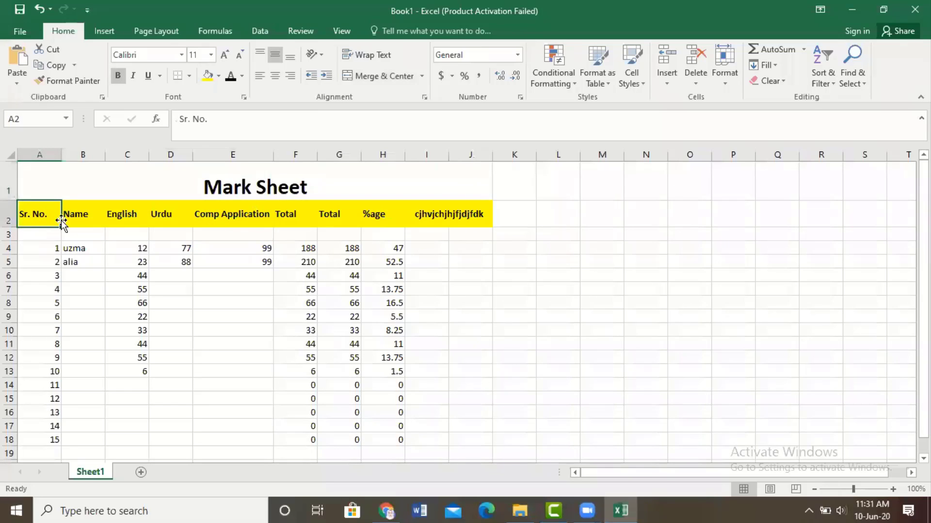
click(77, 216)
click(34, 216)
Step: Fill cell K6 with yellow and enter the sample text hdfjghfjhgjf in it
click(532, 280)
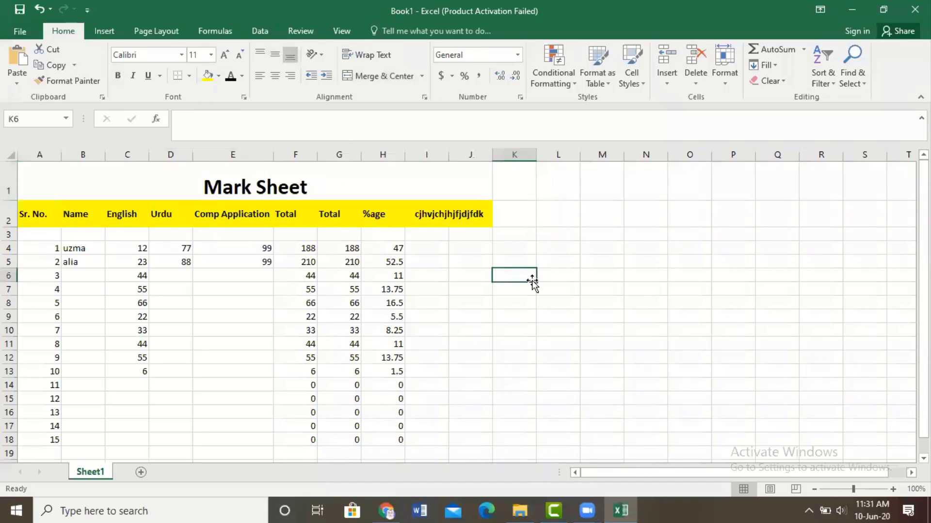
click(209, 76)
click(542, 326)
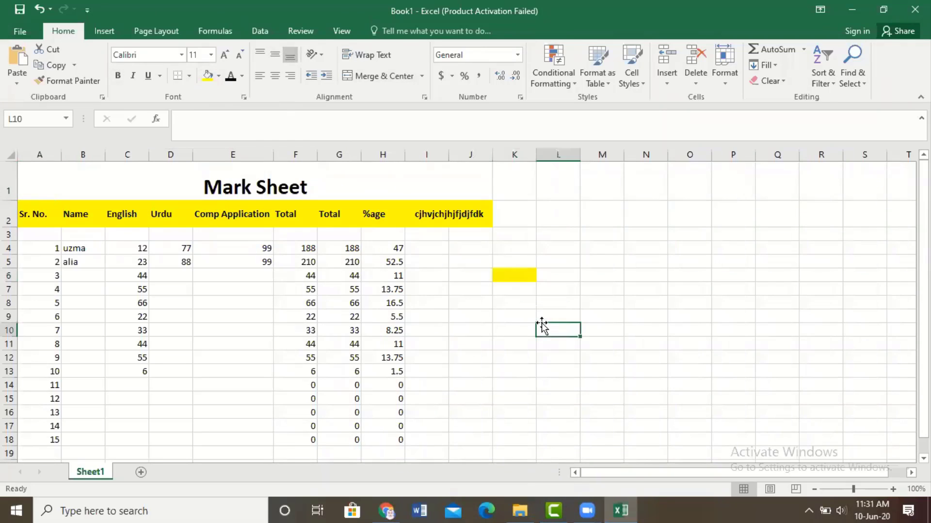
click(514, 271)
text(hdfjghfjhgjf)
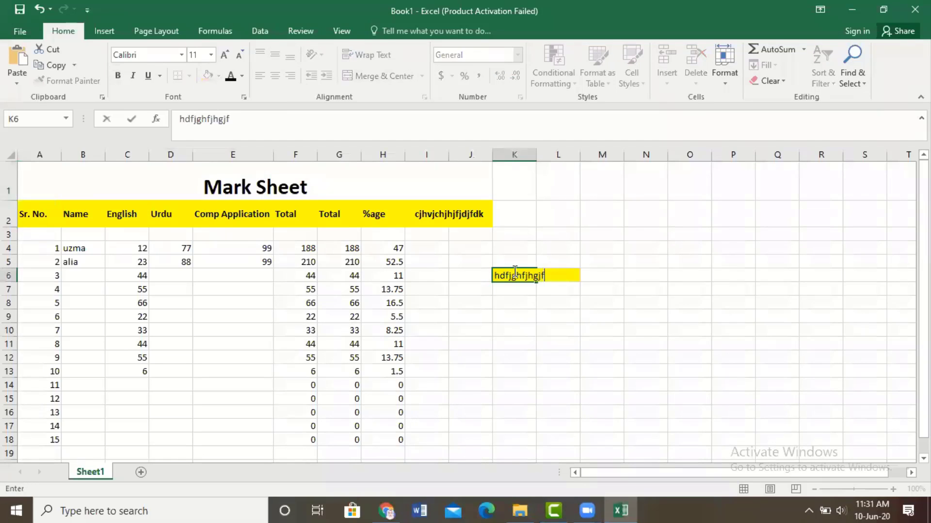
key(Return)
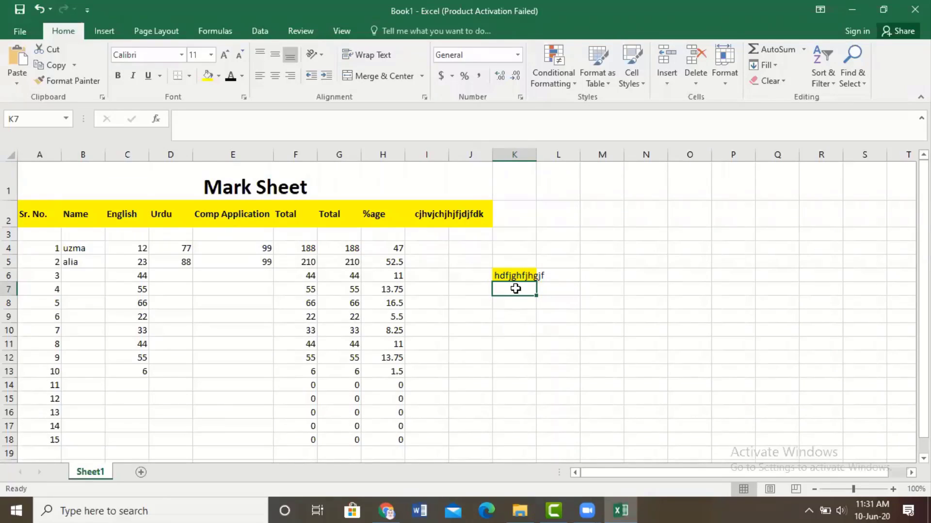
Step: Shorten the text in K6 to hdfjghfj by removing its last four characters
double_click(513, 276)
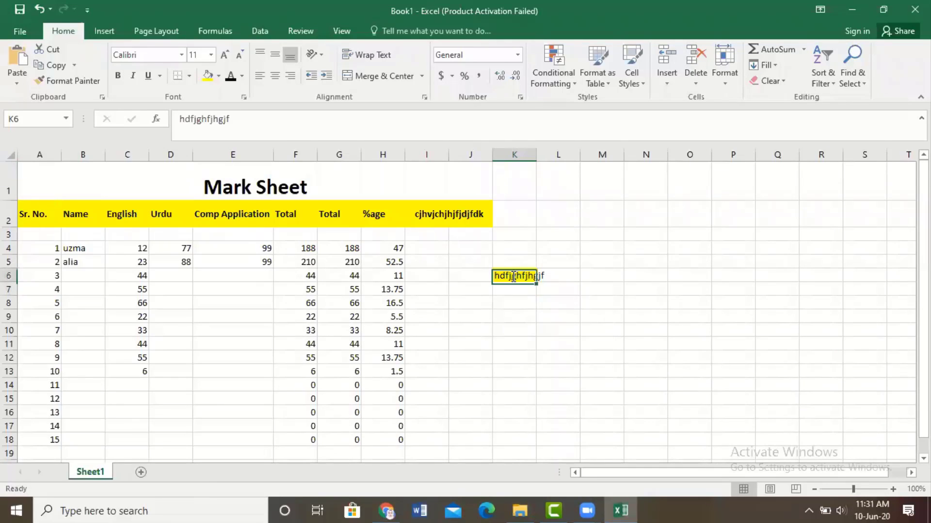
key(BackSpace)
key(BackSpace)
key(BackSpace)
key(BackSpace)
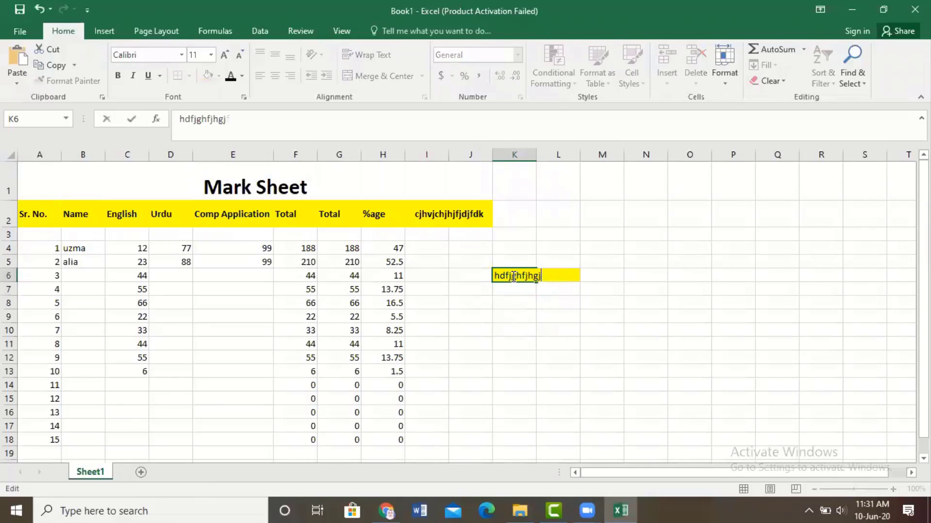
key(Return)
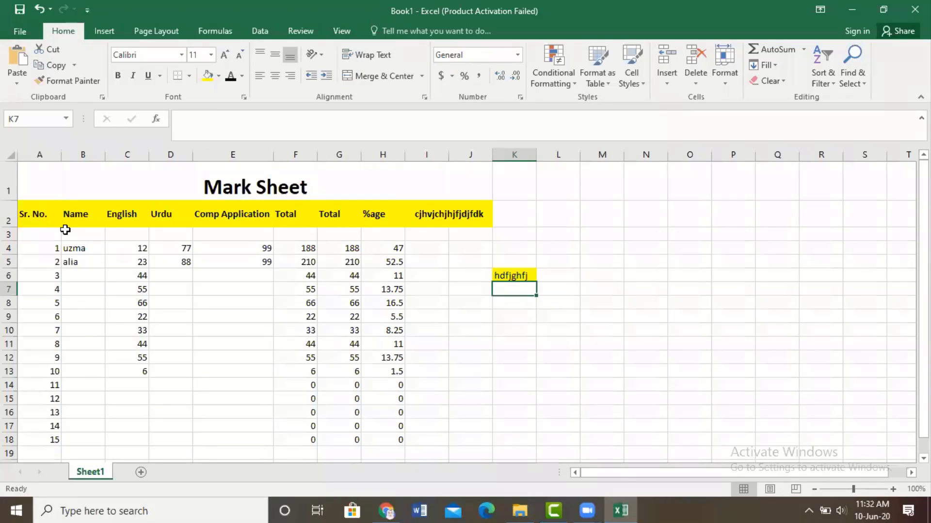
Step: Rename the worksheet Sheet1 as mark sheet
click(40, 218)
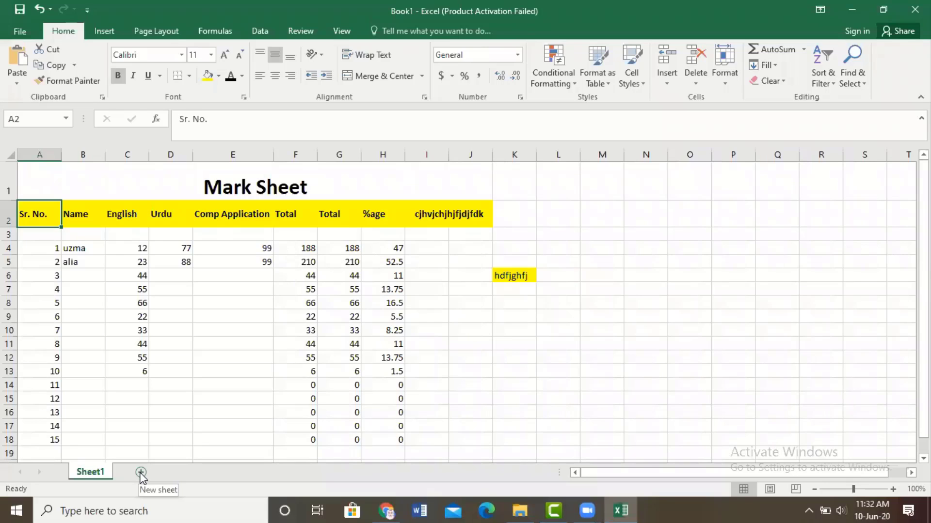
double_click(91, 473)
text(m)
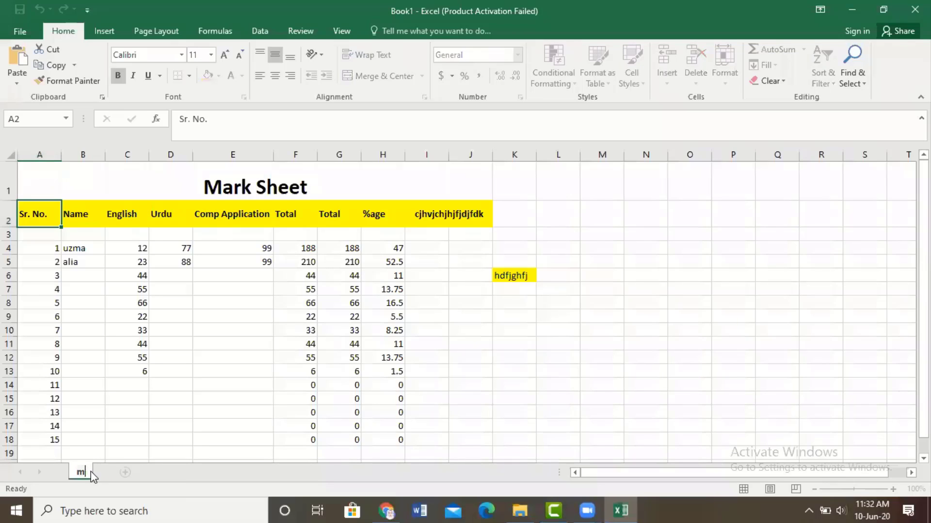
text(ark s)
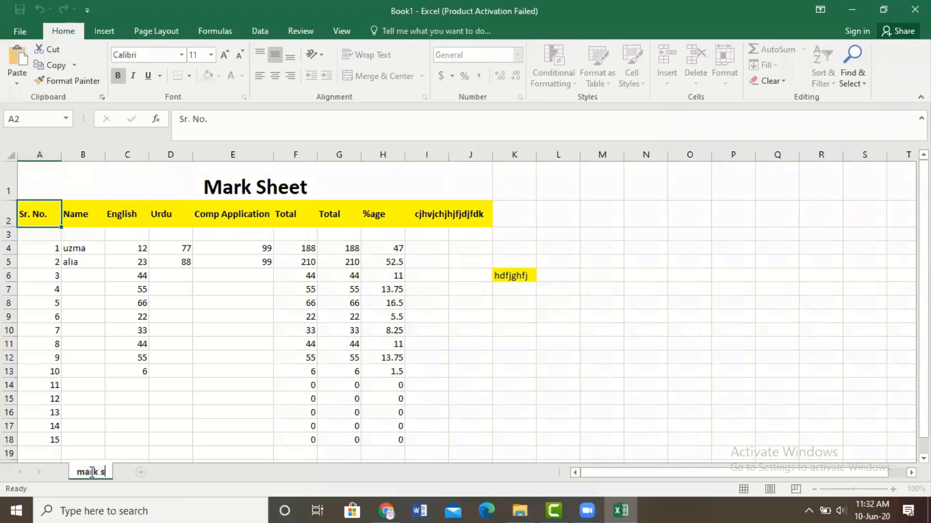
text(heet)
key(Return)
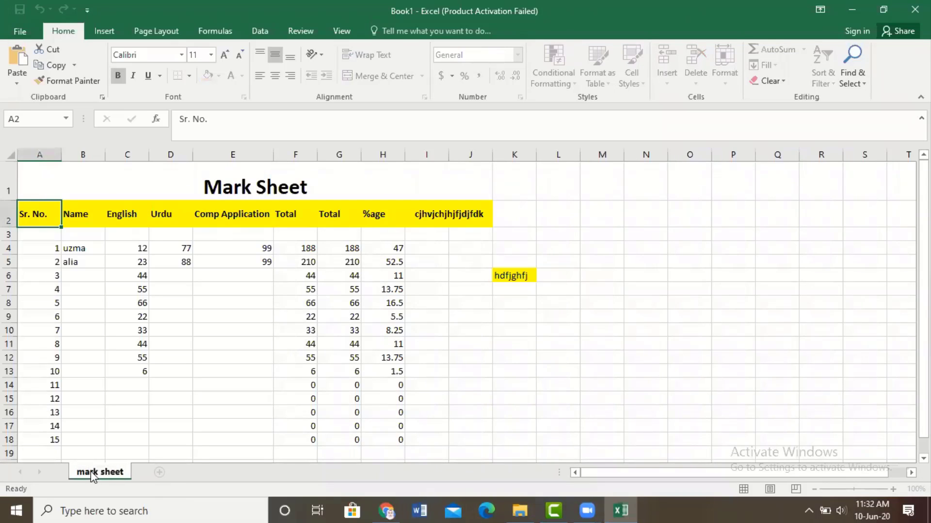
Step: Add a second worksheet and name it student list
click(161, 473)
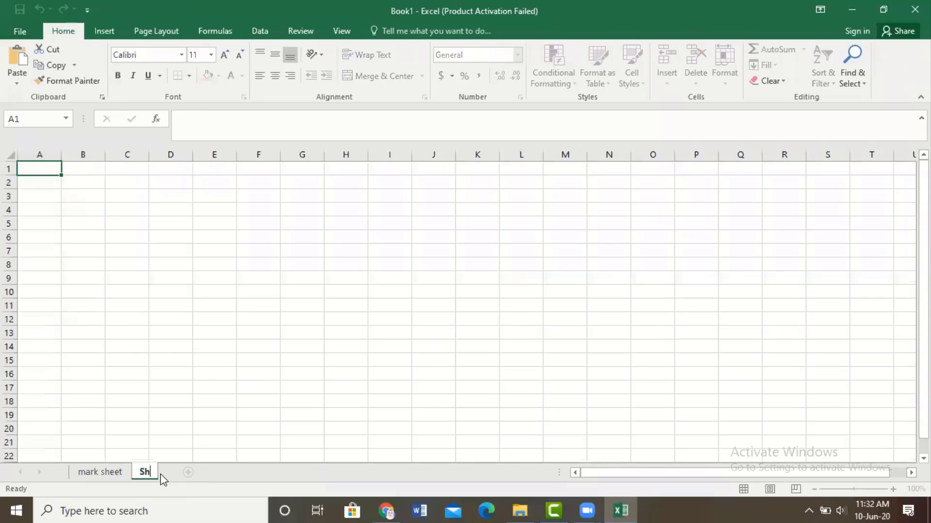
key(BackSpace)
key(BackSpace)
text(student k)
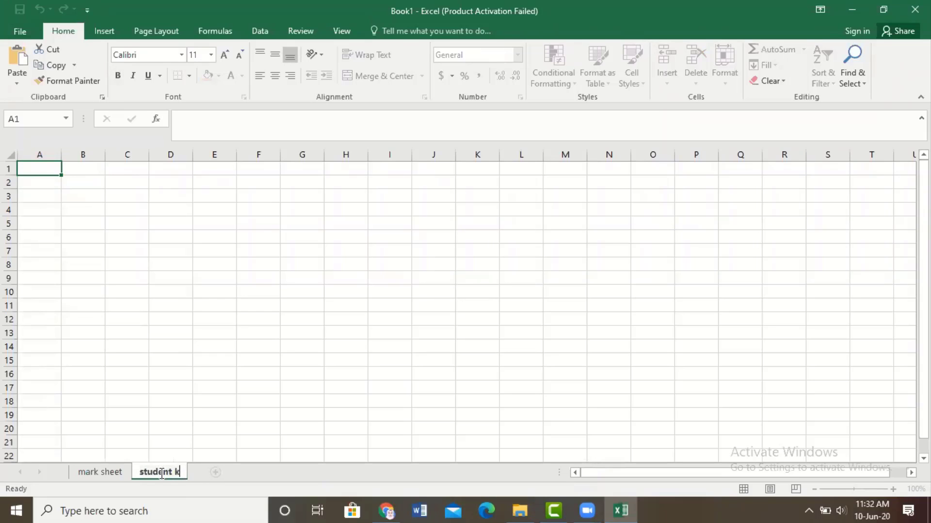
key(BackSpace)
text(list)
click(151, 375)
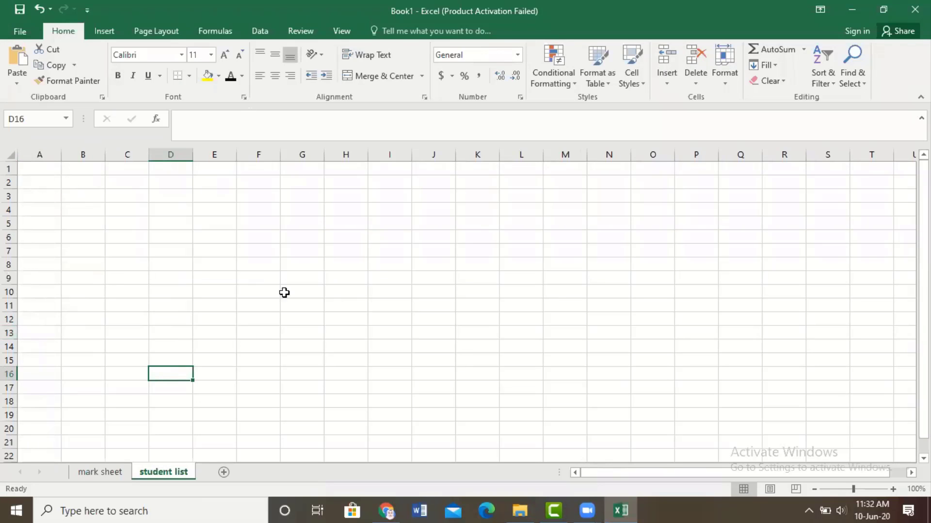
Step: Enter the headings sr no in A3 and name in B3 of the student list sheet
click(29, 193)
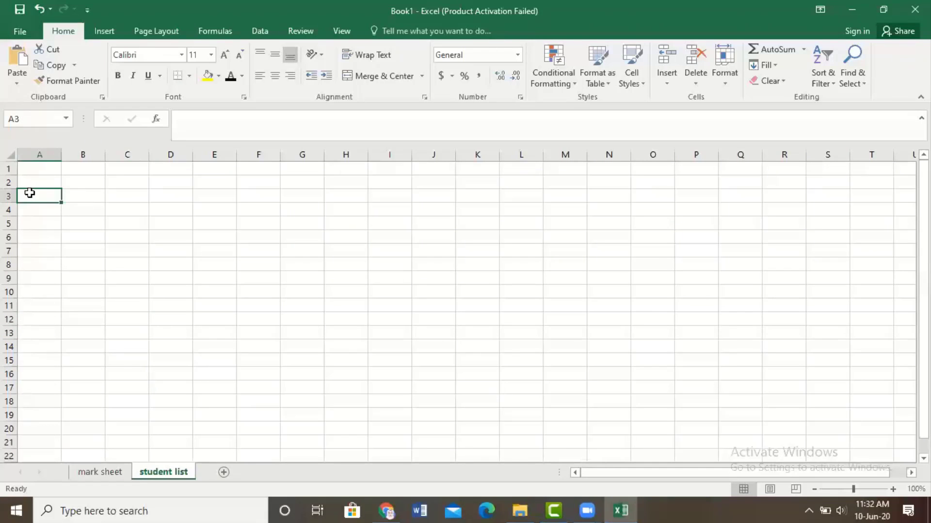
text(sr no)
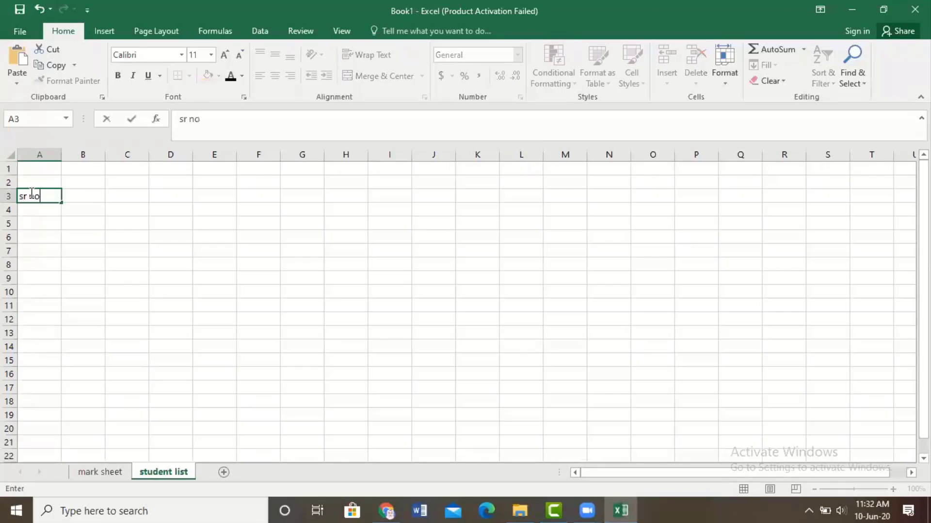
key(Tab)
text(name)
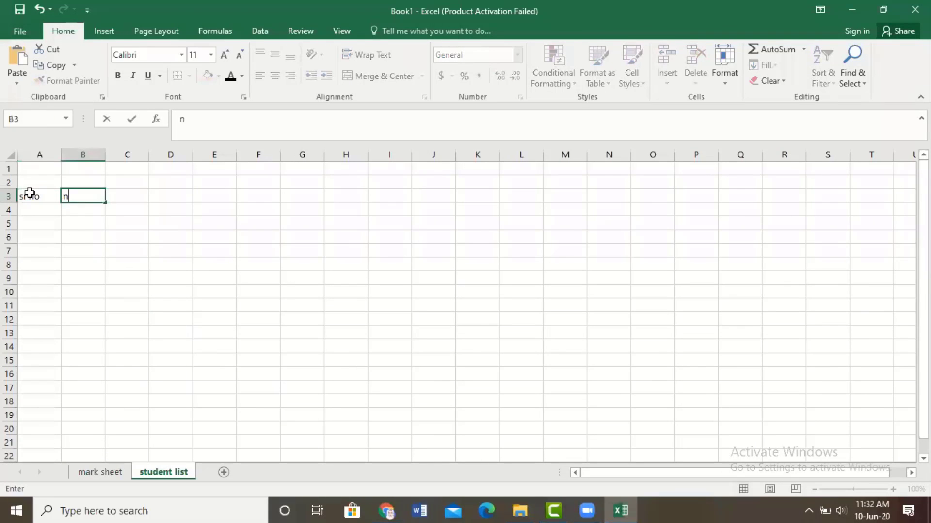
click(147, 198)
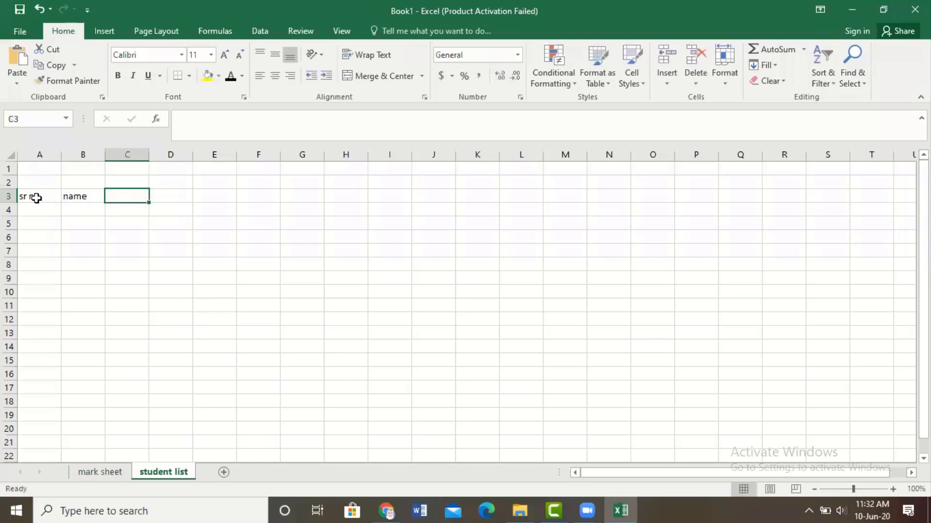
Step: Make the headings in A3:B3 bold and italicize the sr no heading in A3
drag(33, 196, 97, 194)
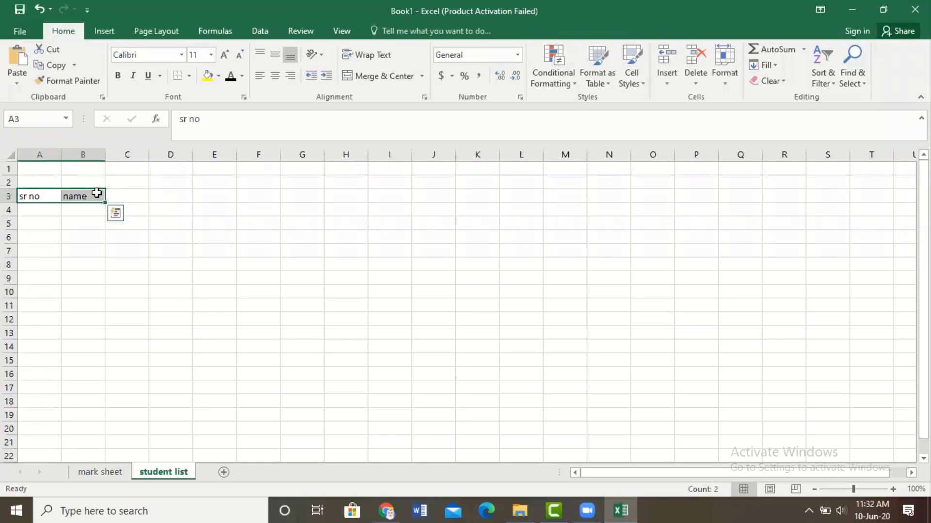
key(ctrl+b)
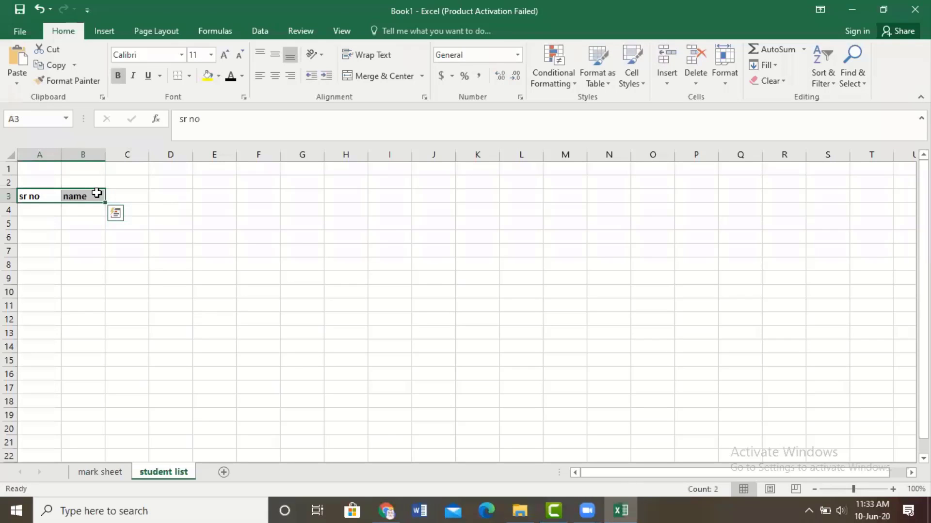
text(I)
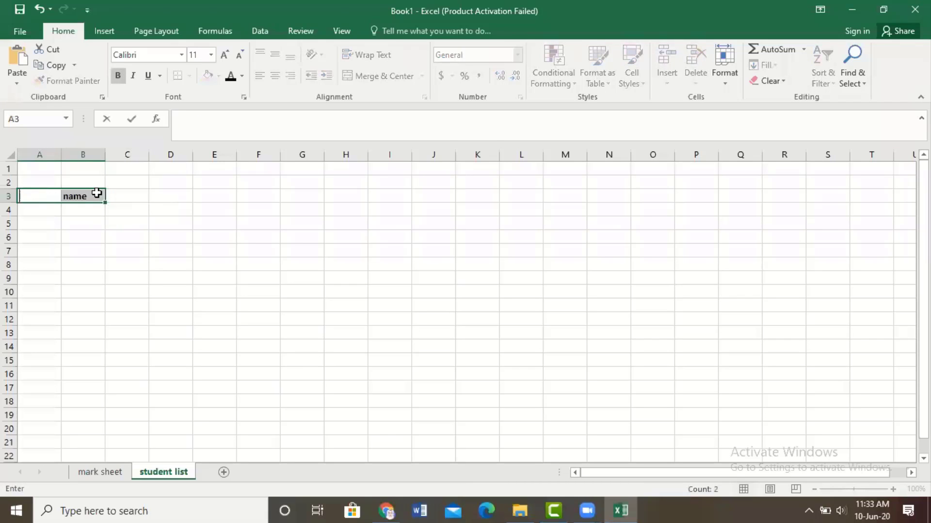
key(ctrl+z)
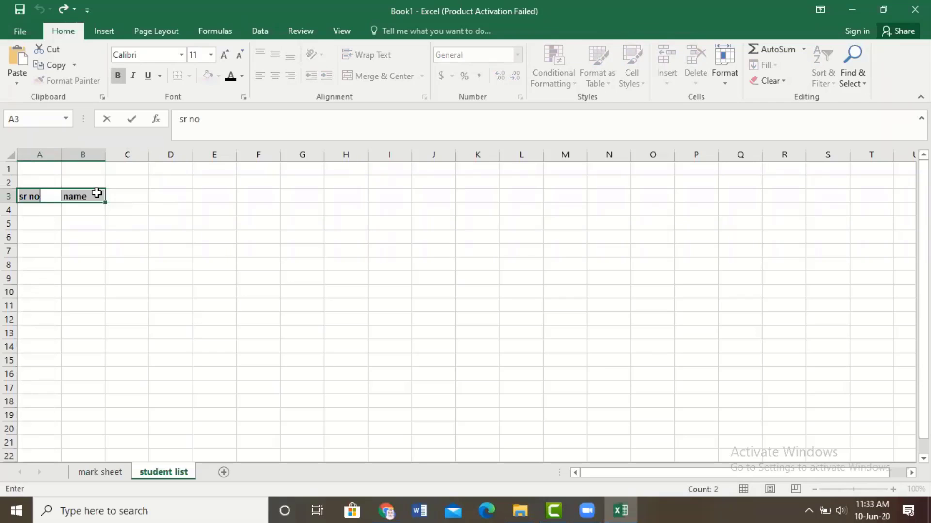
key(ctrl+i)
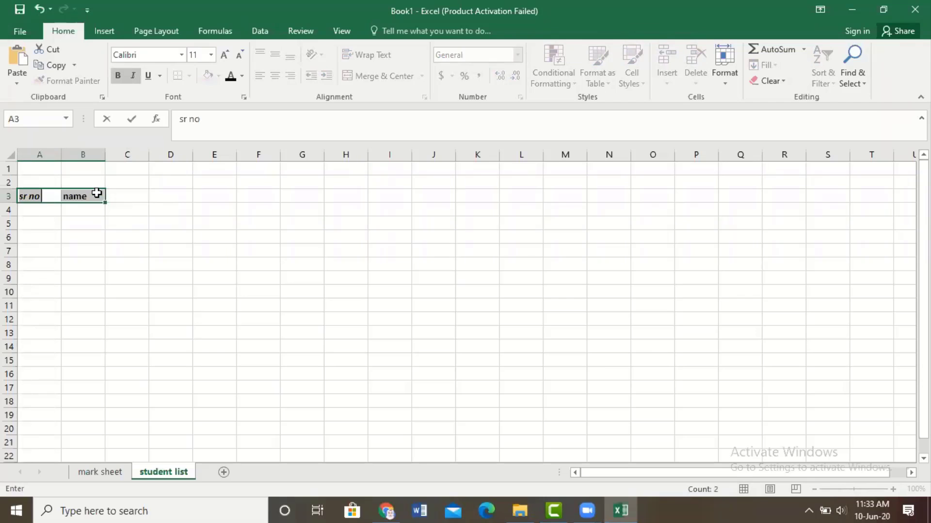
click(123, 232)
click(43, 196)
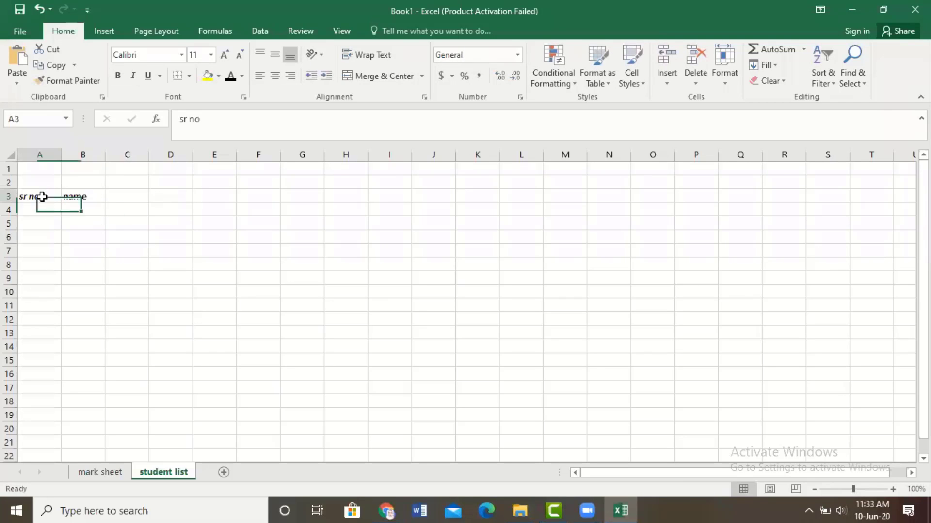
click(126, 213)
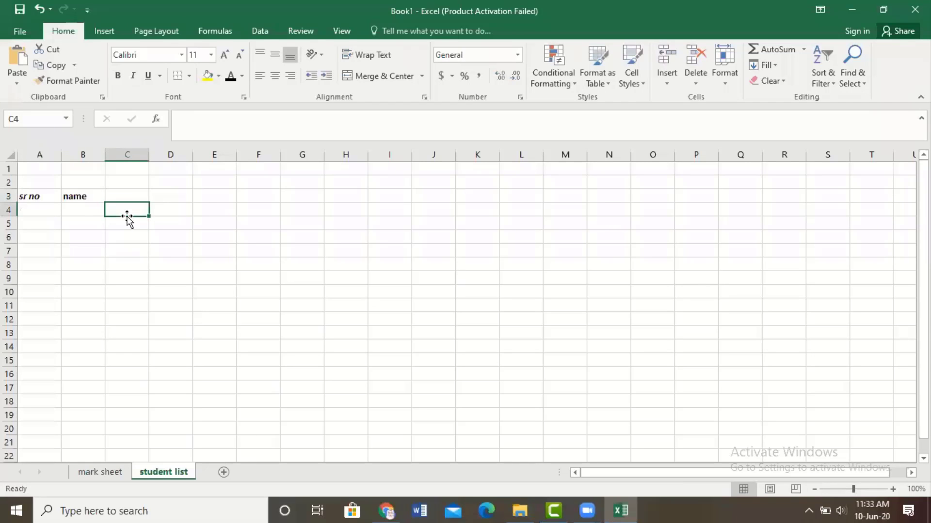
Step: Enter the sample headings hhh, jjj and jjj in cells C3 to E3
key(alt)
click(165, 218)
click(120, 199)
text(hhh)
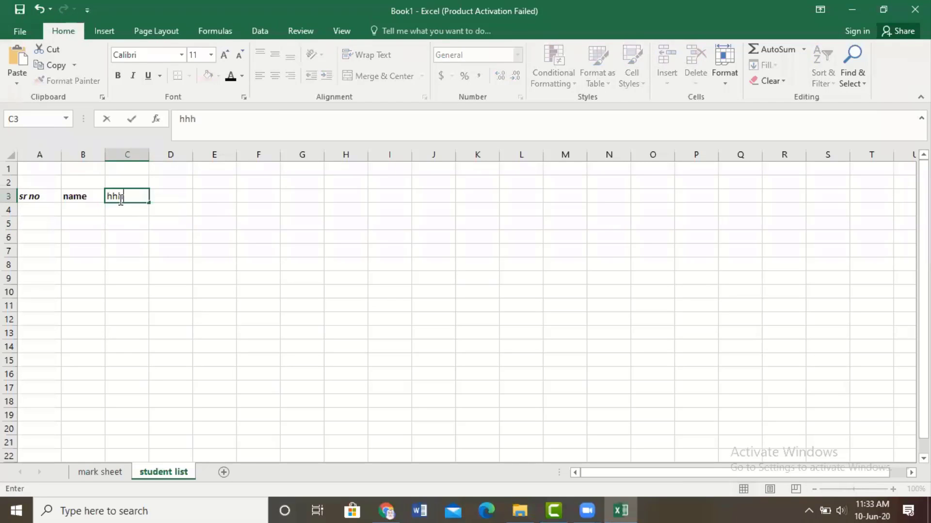
key(Tab)
text(jjj)
key(Tab)
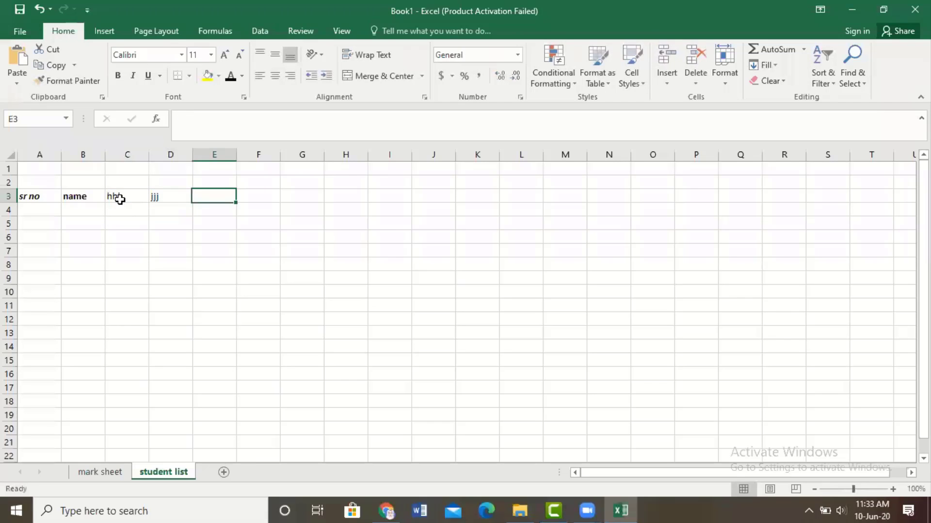
text(jjj)
key(Tab)
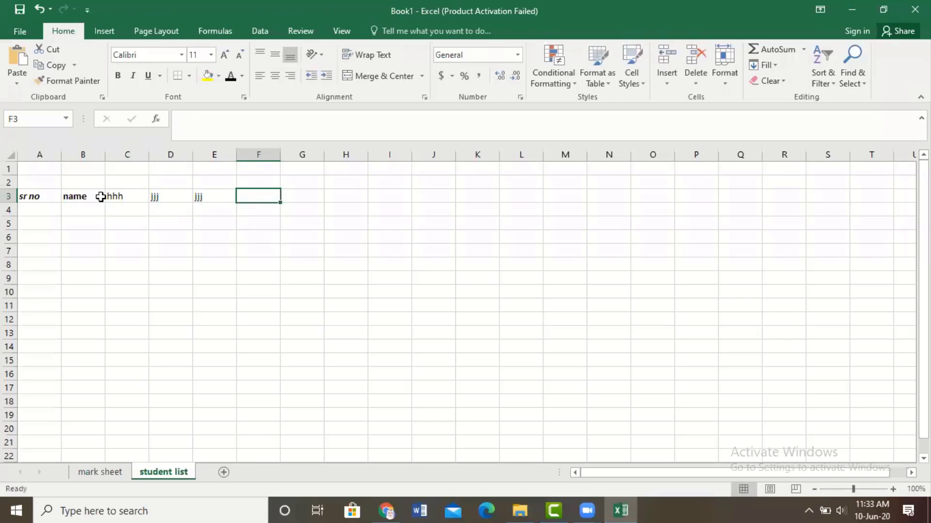
Step: Copy the formatting of the sr no heading to B3:E3 with Format Painter
click(111, 198)
key(shift+Right)
key(shift+Right)
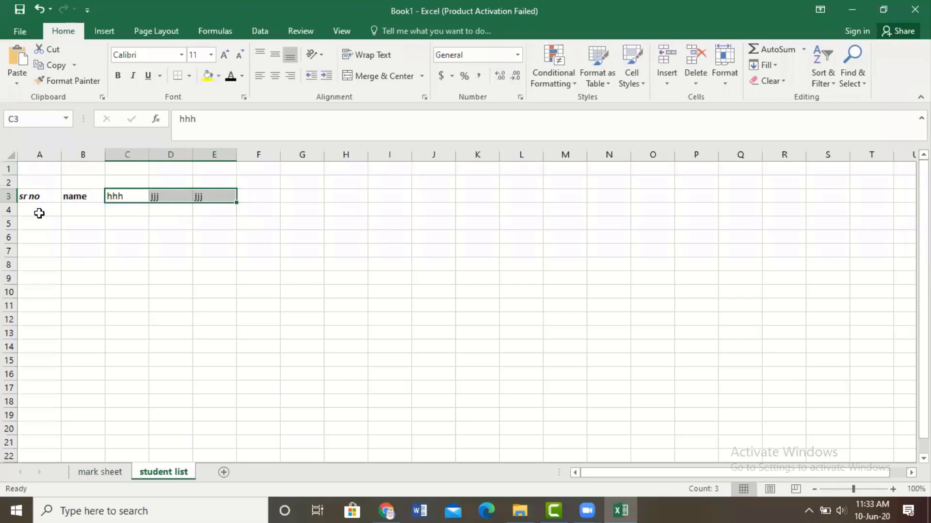
click(35, 198)
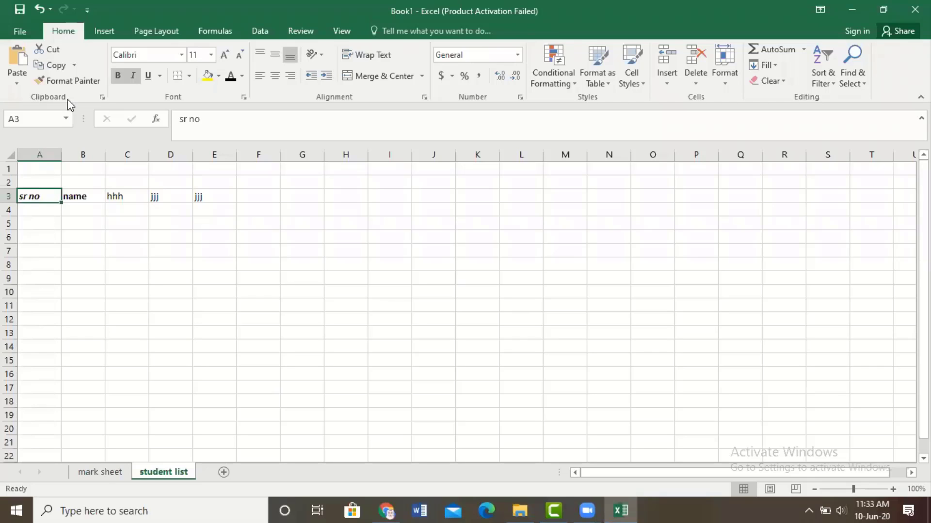
click(72, 83)
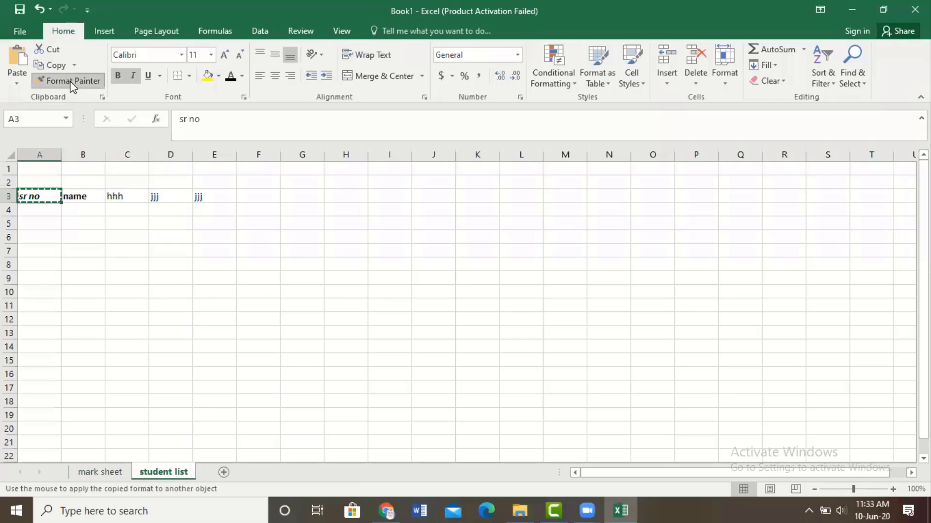
click(85, 192)
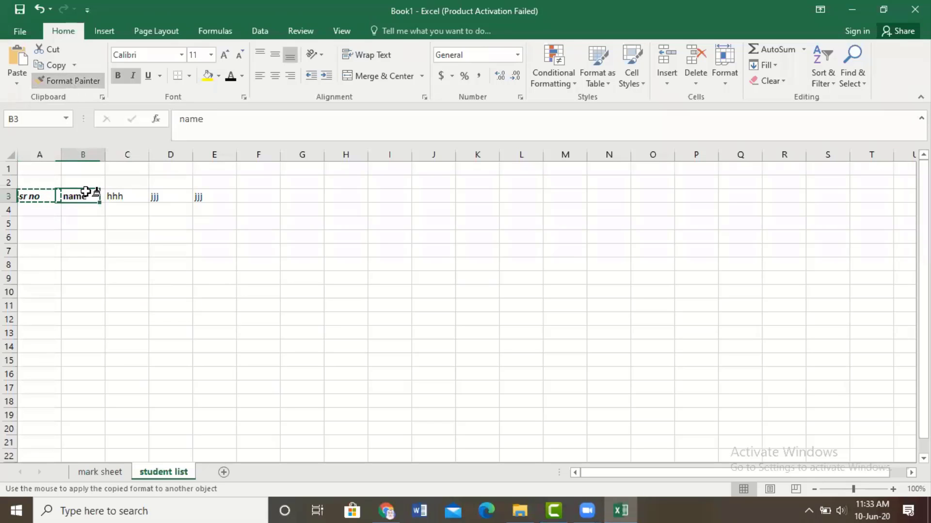
drag(86, 192, 201, 193)
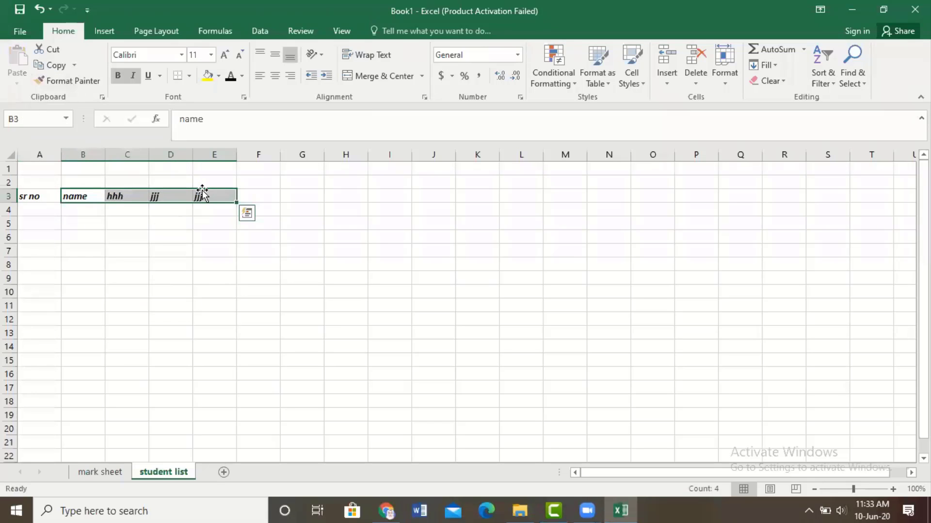
click(172, 213)
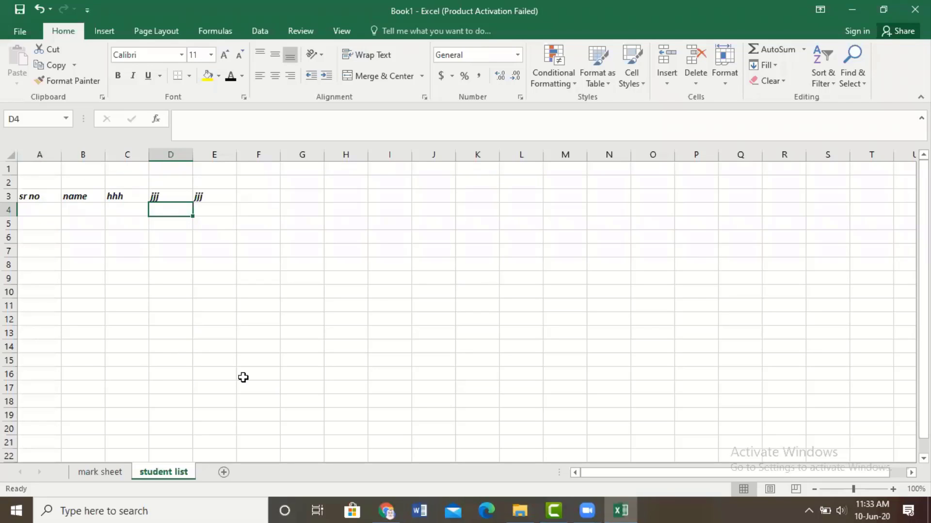
Step: On the mark sheet worksheet, copy the Comp Application heading's formatting to cell H7 with Format Painter
click(99, 475)
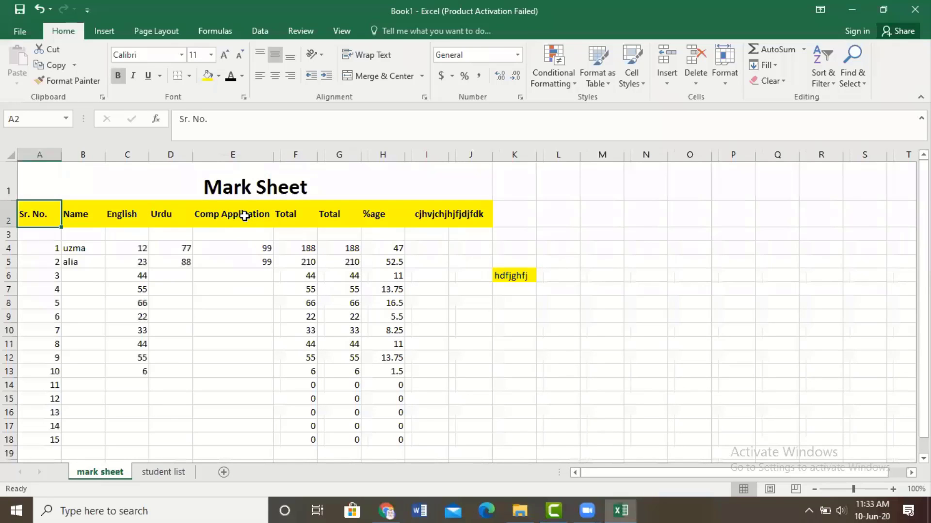
click(107, 209)
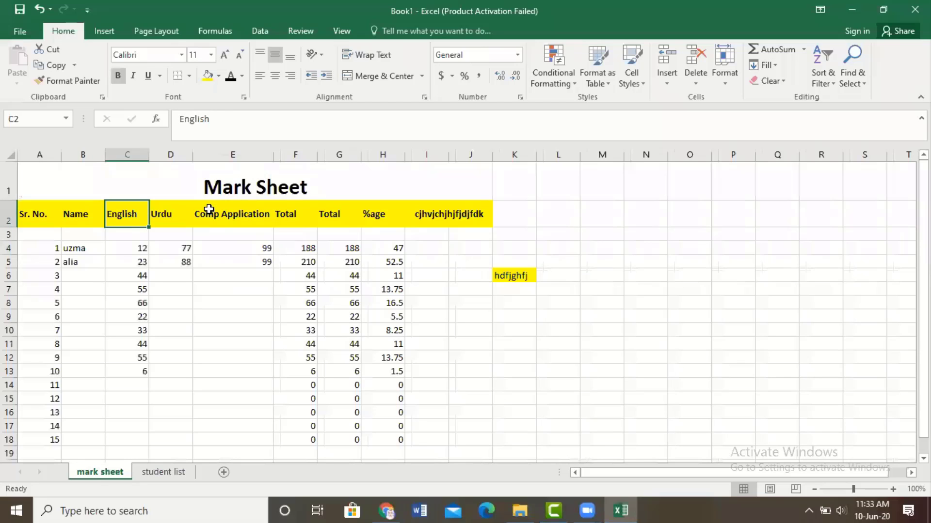
click(209, 210)
click(77, 81)
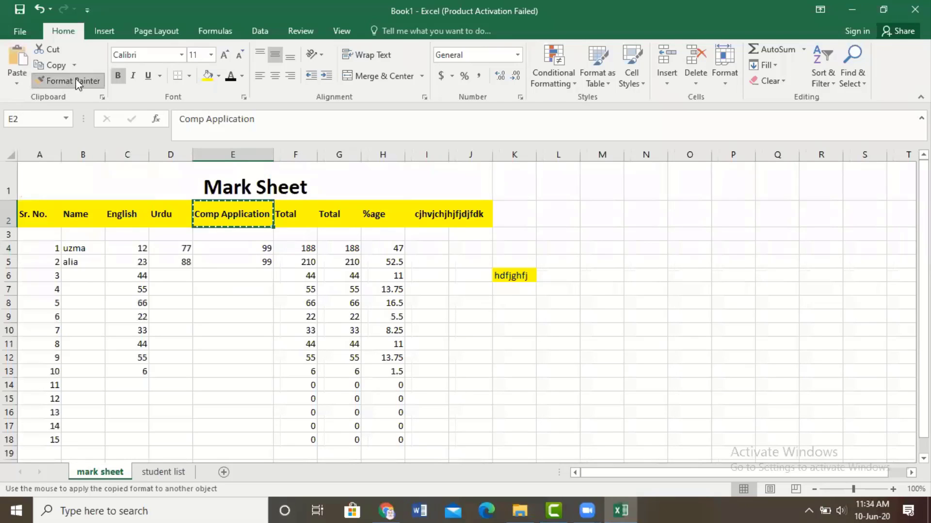
mouse_move(370, 289)
mouse_down()
mouse_move(444, 307)
mouse_move(383, 291)
mouse_up()
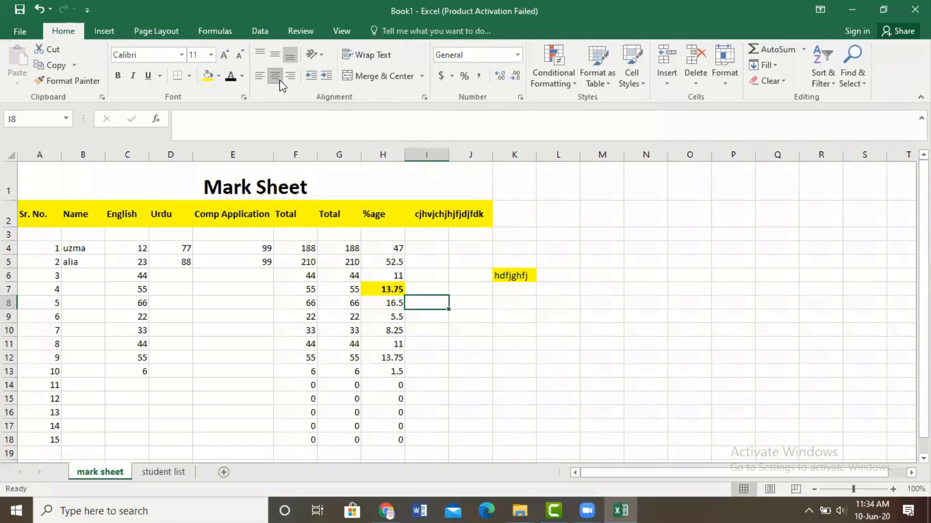
Step: Align the headings in A2:J2 left, then center, and finally right
click(47, 214)
key(ctrl+shift+Right)
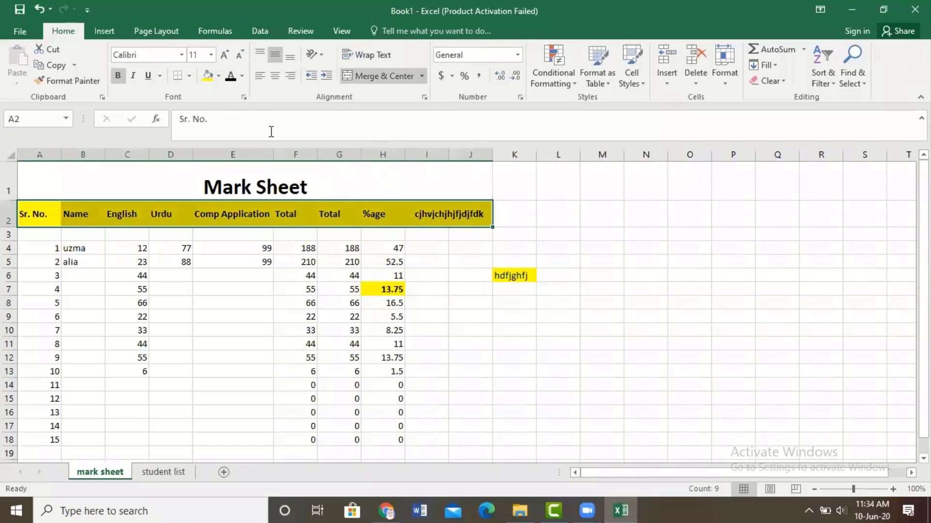
click(260, 76)
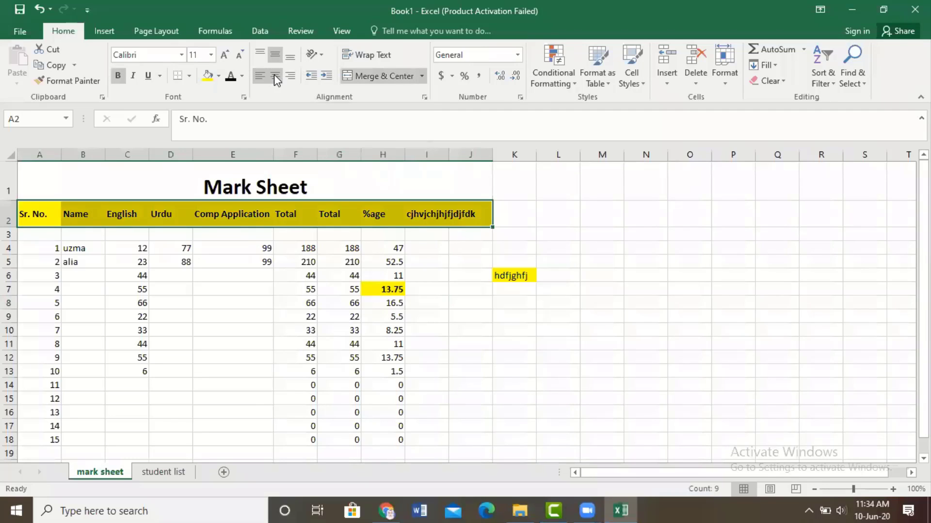
click(274, 75)
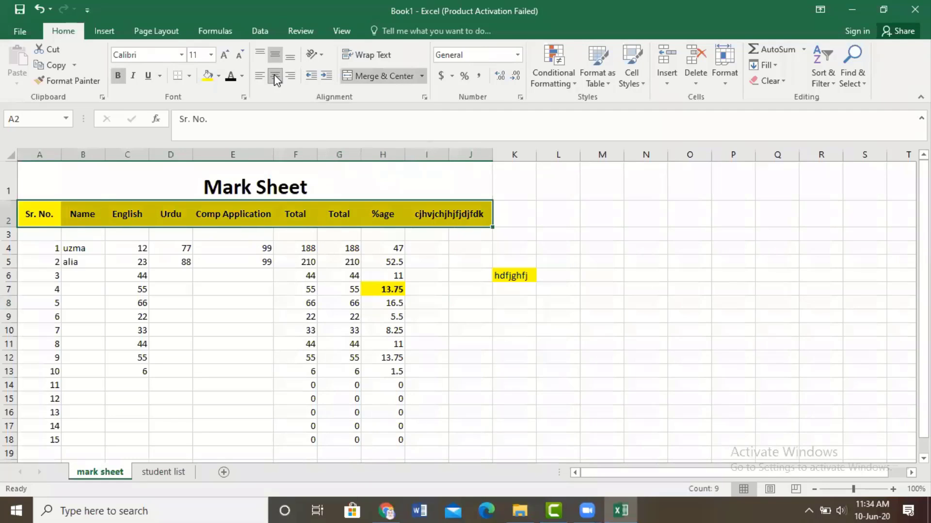
click(290, 76)
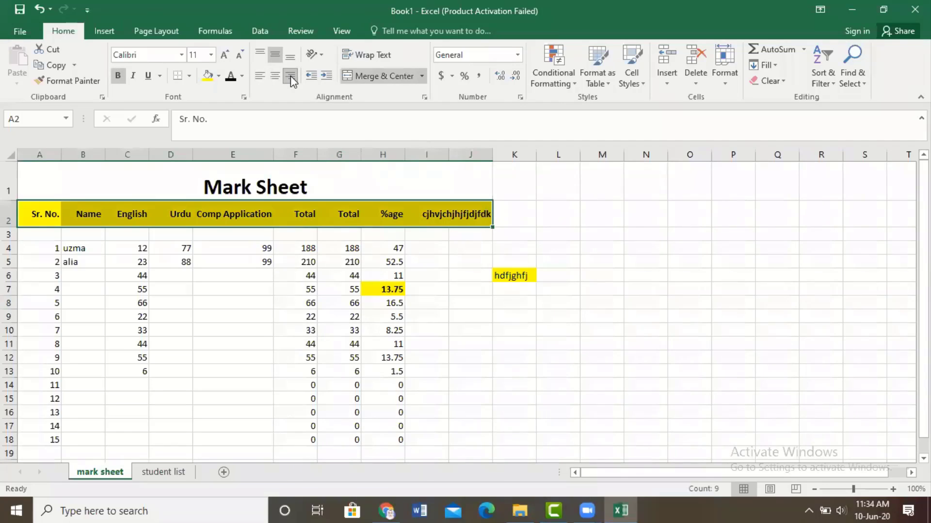
Step: Align the headings in A2:J2 to the left horizontally and to the top vertically
click(260, 75)
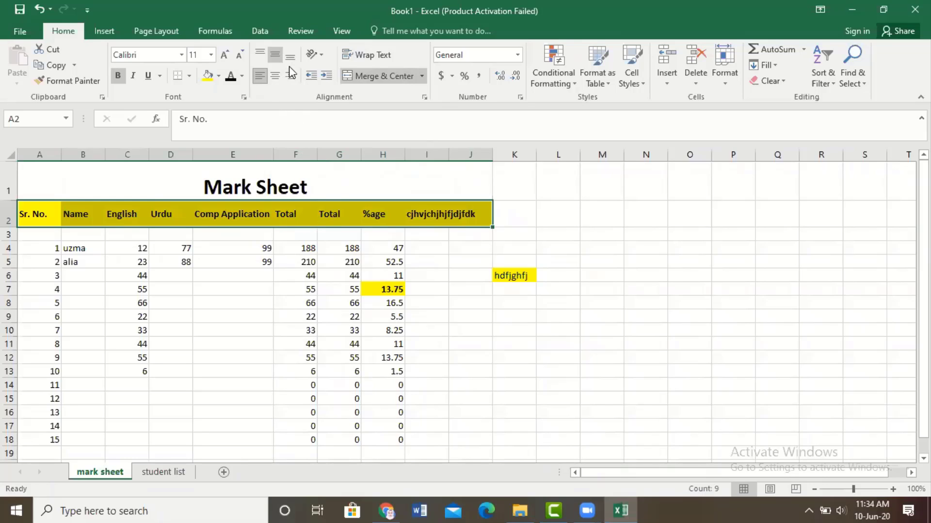
click(260, 52)
click(353, 287)
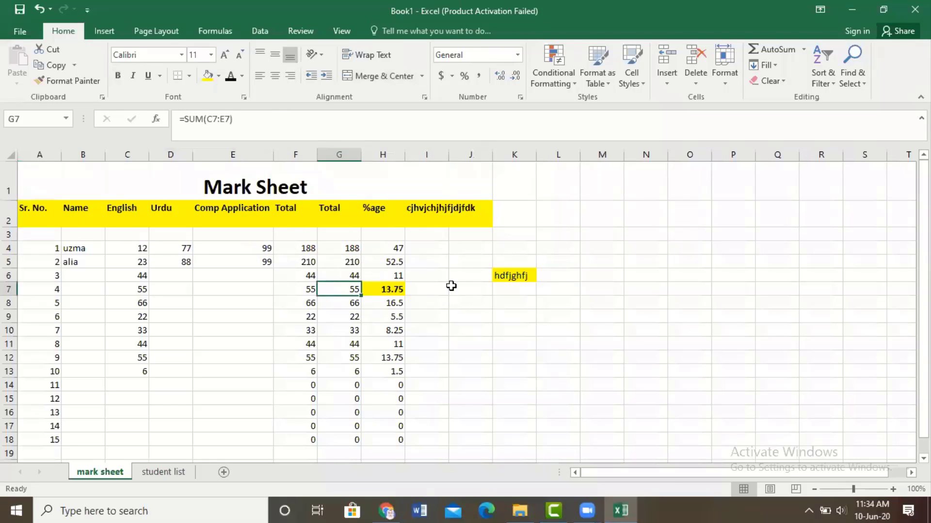
Step: Enter the heading subtract in cell K2
click(526, 217)
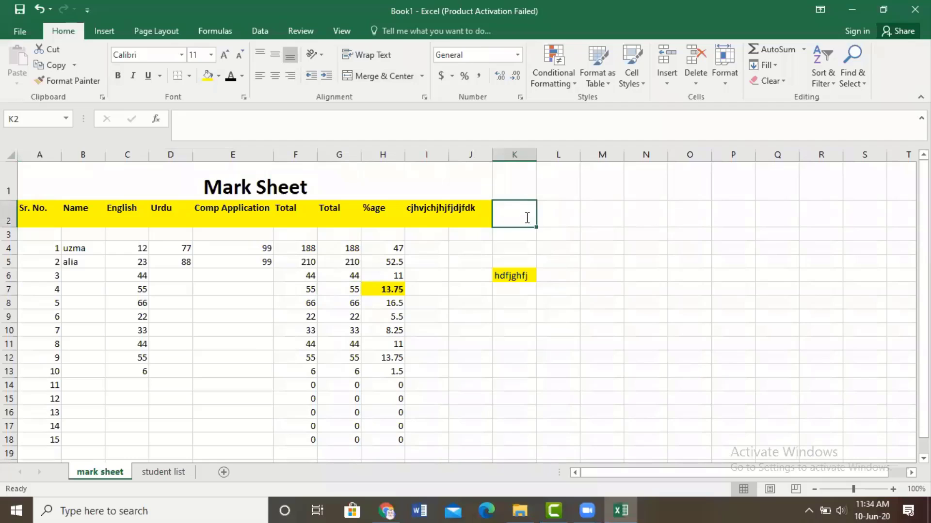
text(subtract)
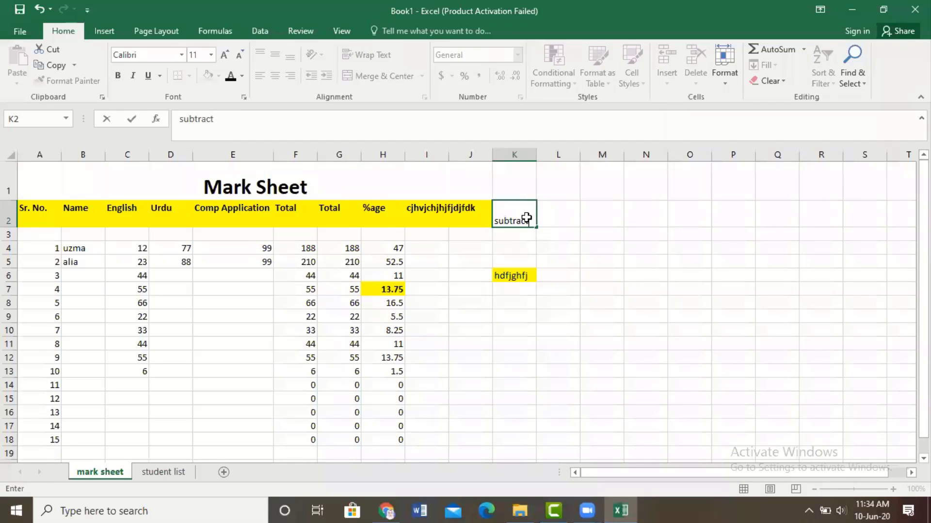
key(Return)
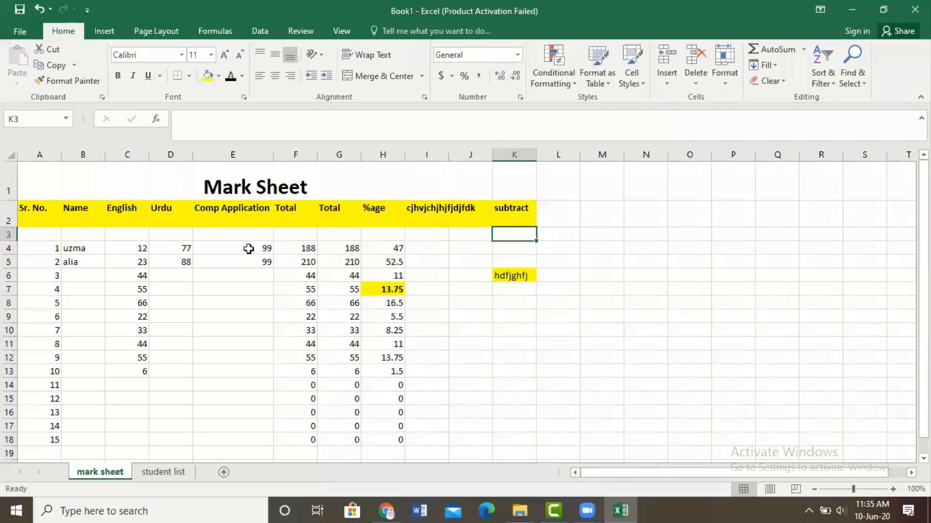
Step: Enter the formula =D4-E4 in cell K4 to subtract the Comp Application mark from the Urdu mark
click(510, 250)
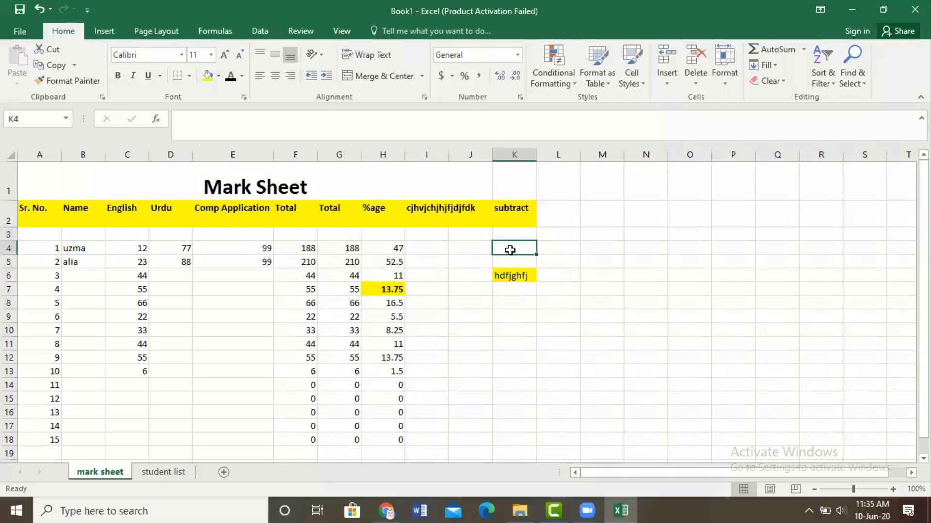
text(=)
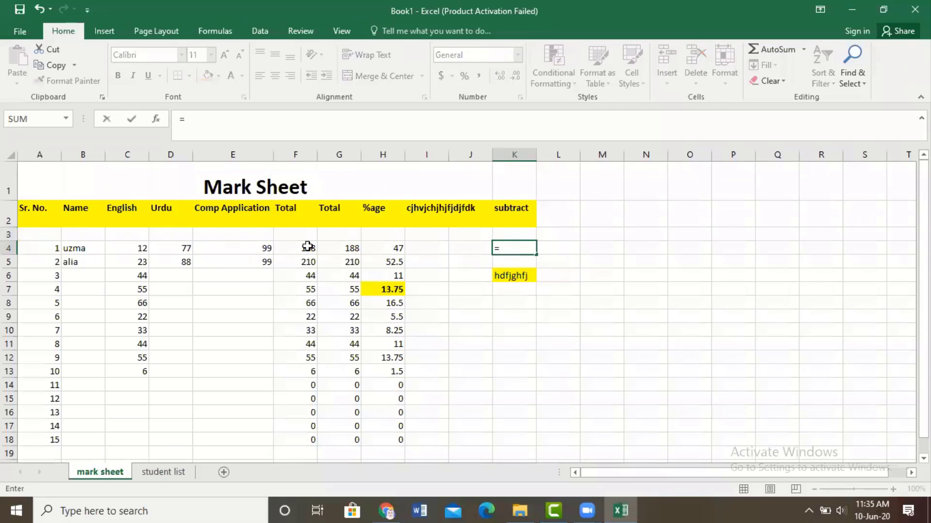
click(161, 250)
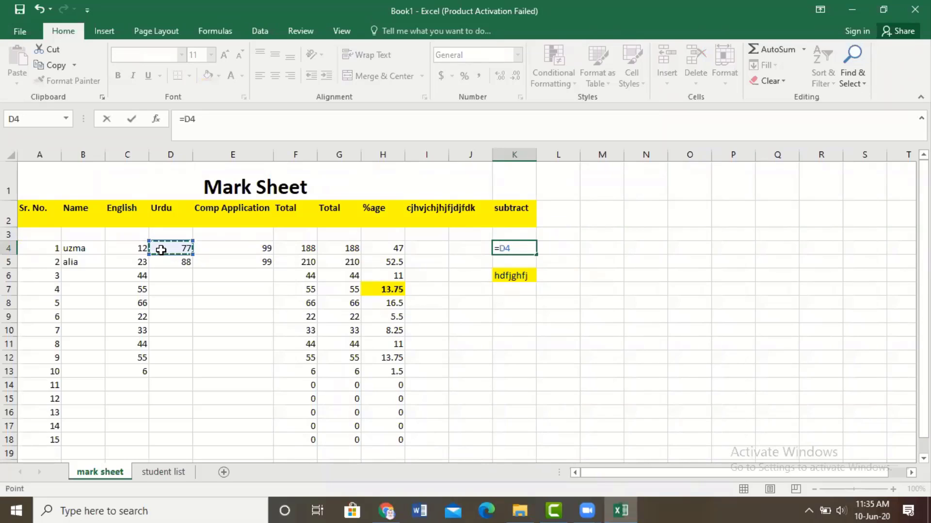
text(-)
click(237, 249)
key(Return)
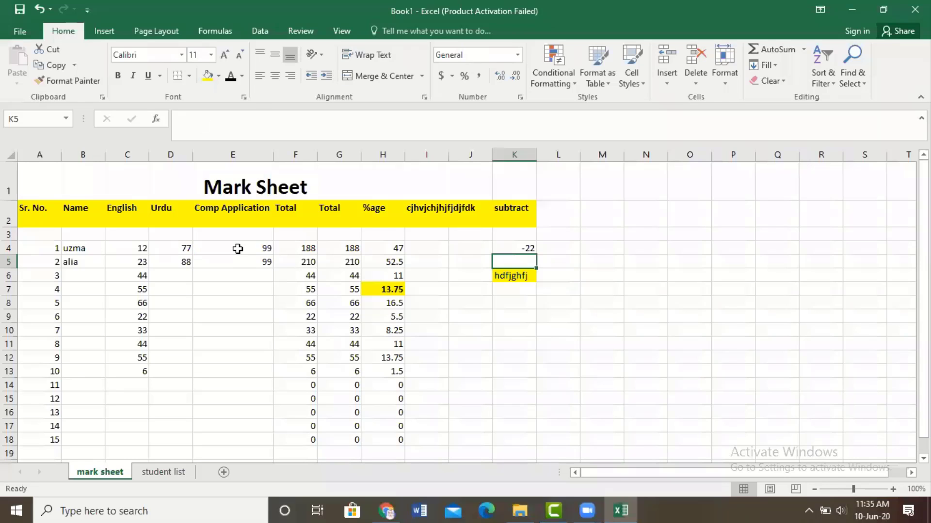
Step: Copy the blank formatting of J5 to K6 with Format Painter and delete the text in K6
click(510, 280)
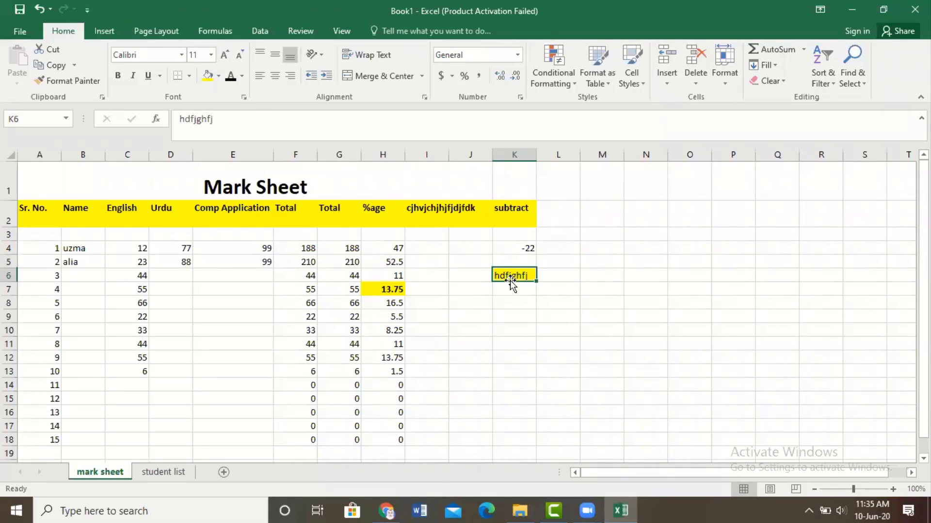
click(455, 262)
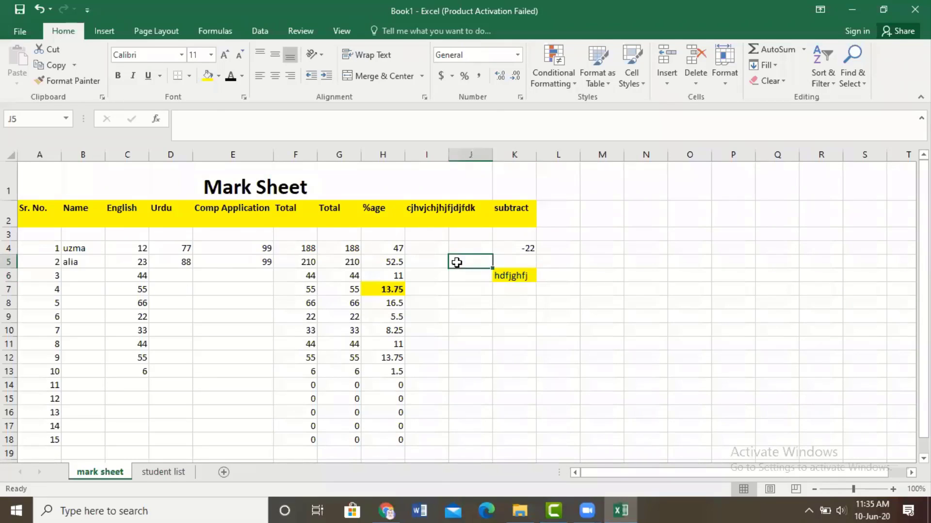
click(53, 77)
click(504, 274)
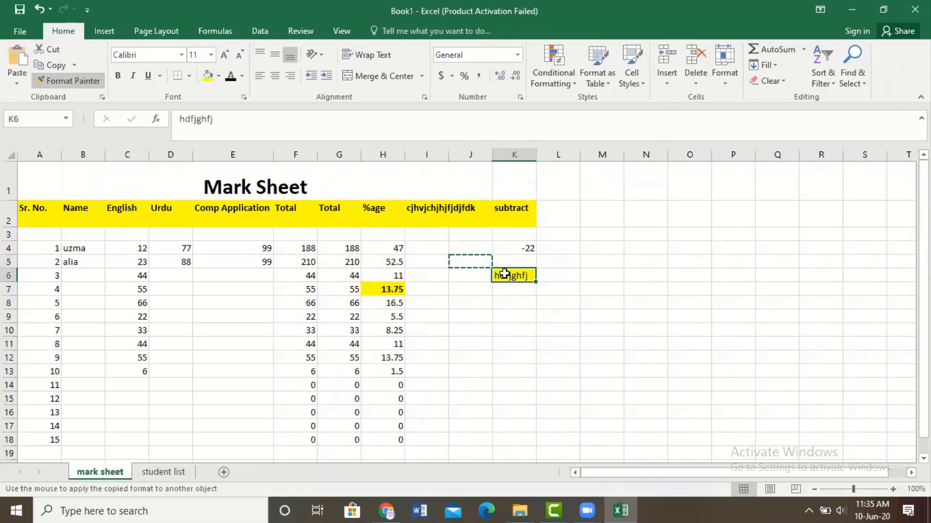
key(Delete)
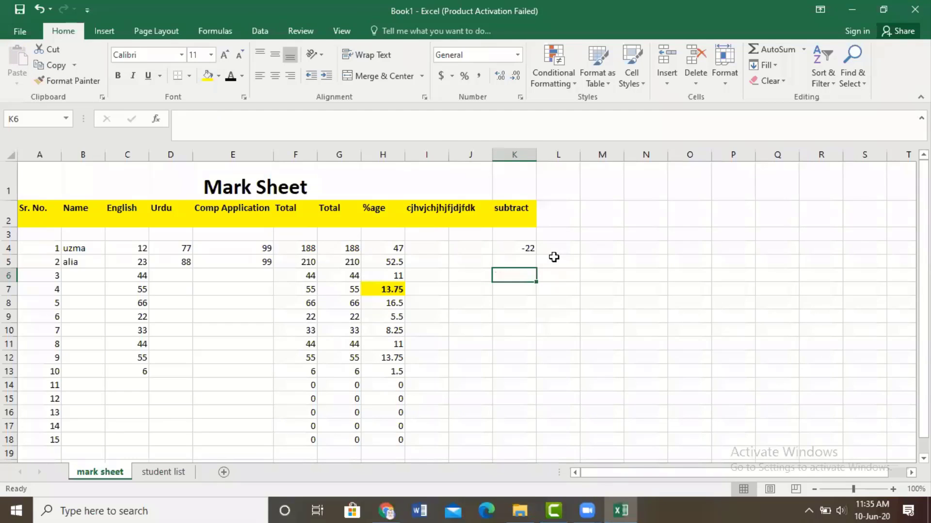
Step: Fill the subtraction formula from K4 down to K19
click(518, 248)
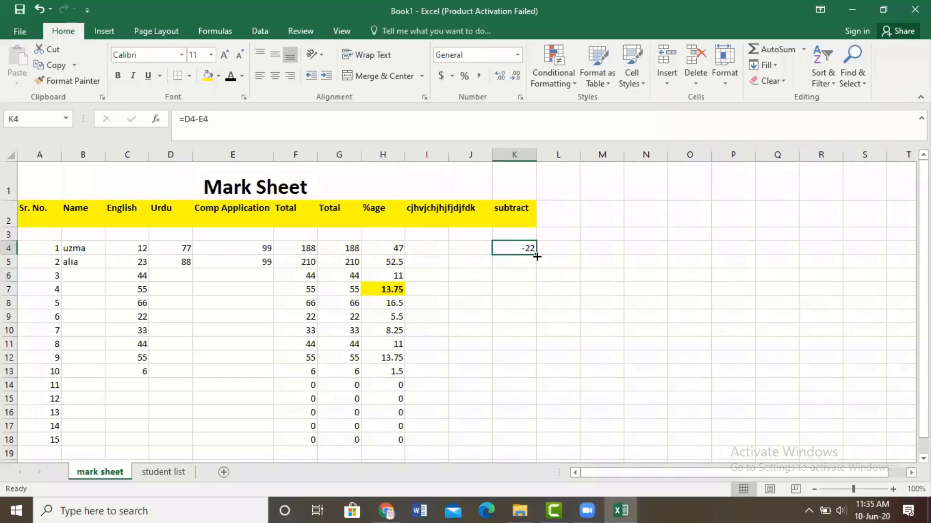
drag(537, 257, 536, 454)
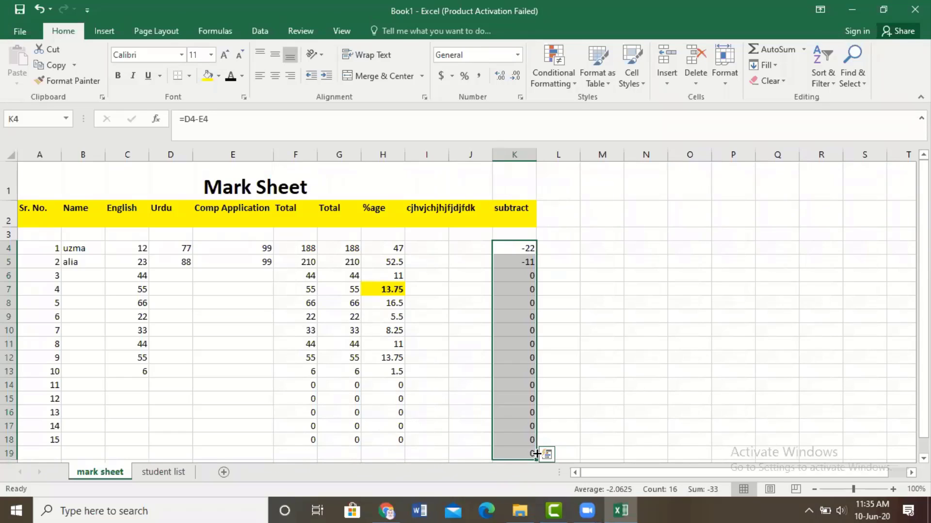
click(546, 353)
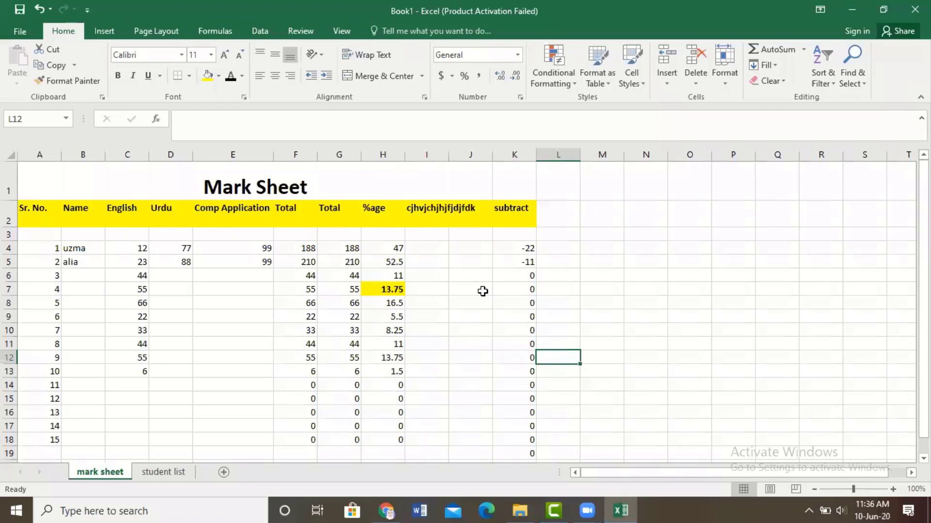
Step: Examine the cell references used by the subtraction formula in K4
click(517, 252)
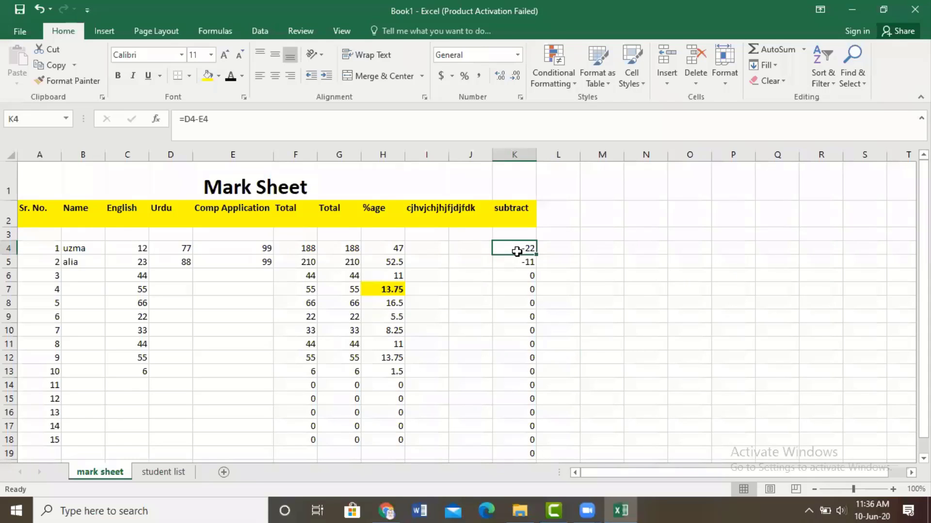
double_click(516, 252)
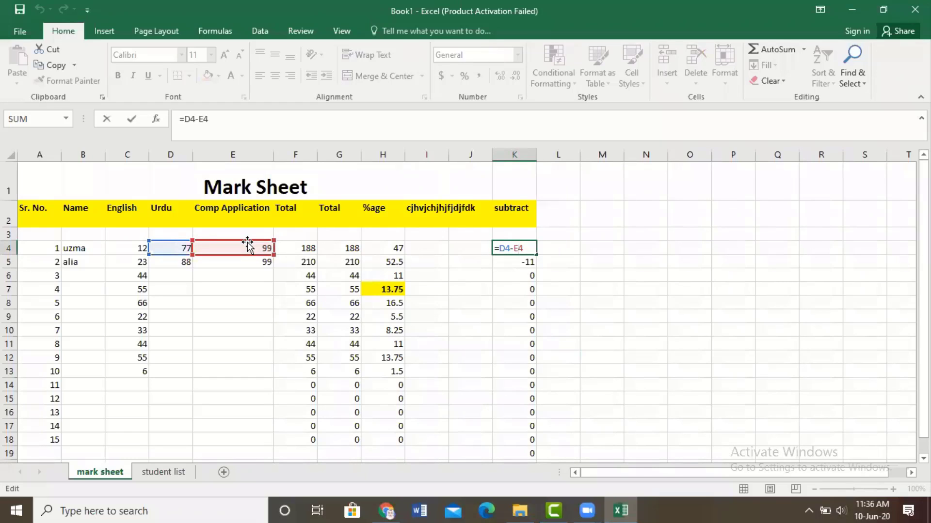
key(Return)
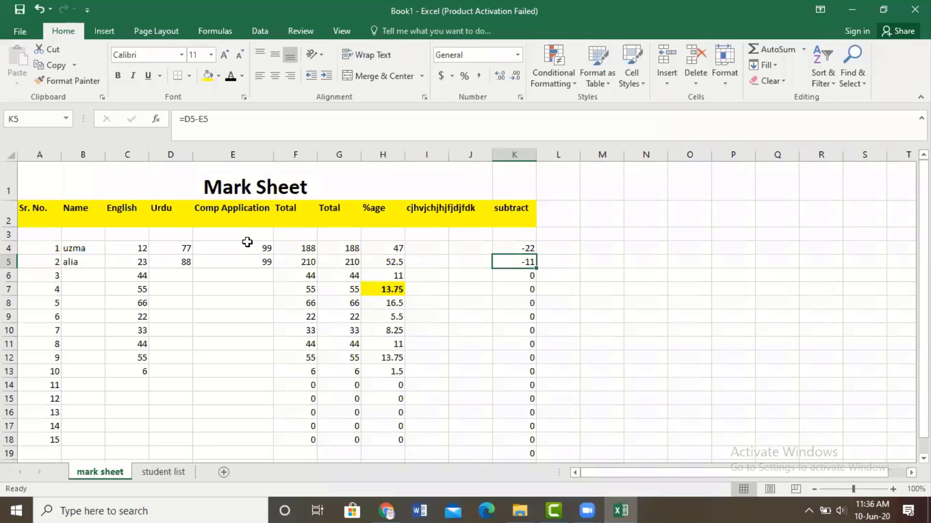
click(562, 222)
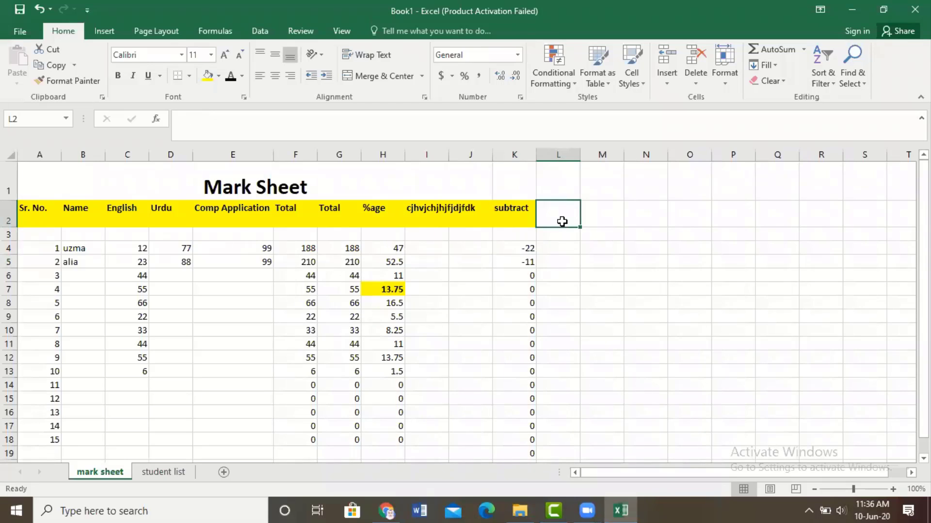
click(570, 248)
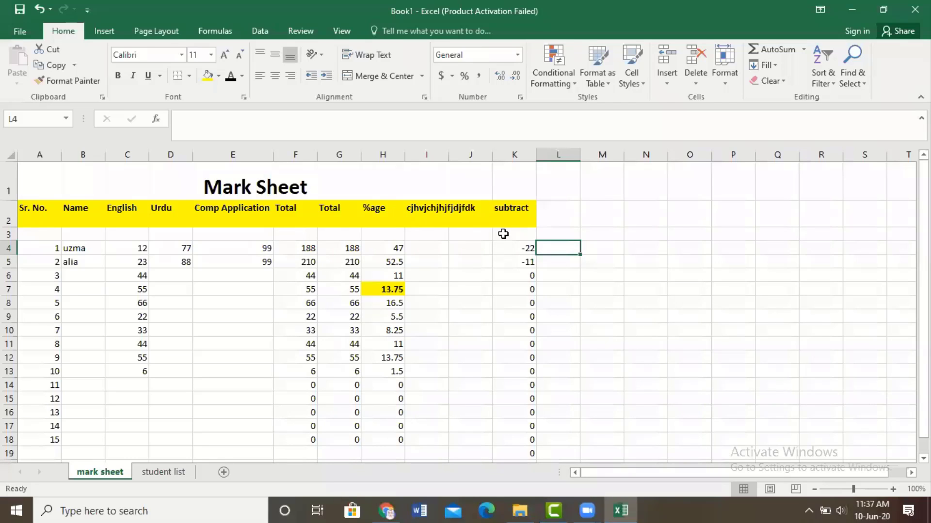
click(556, 208)
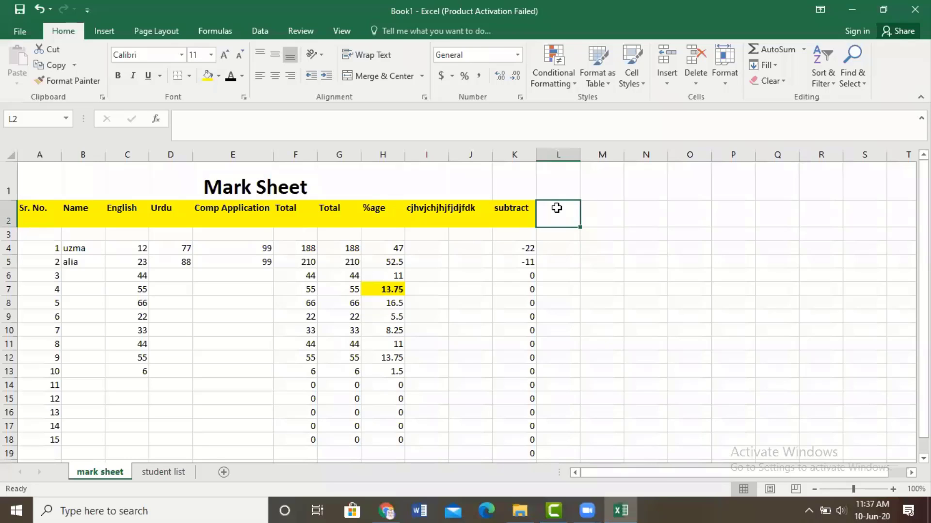
text(=)
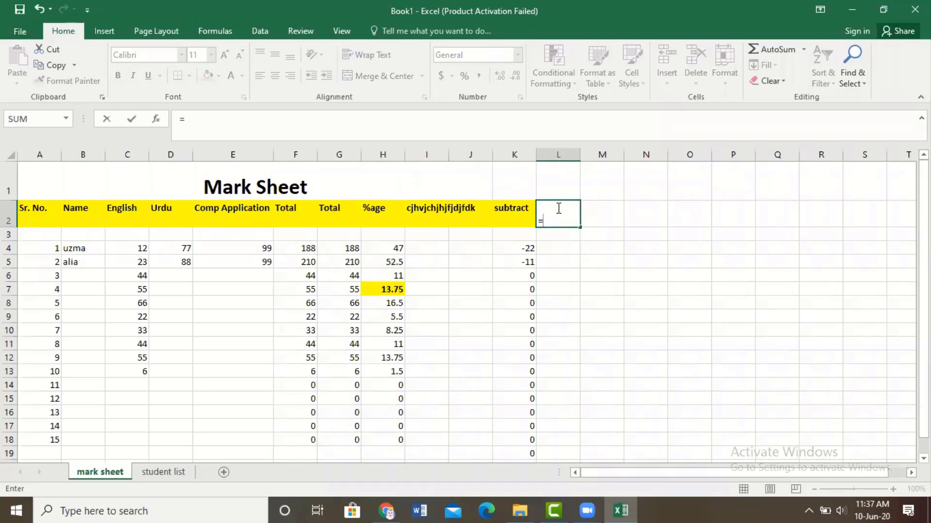
key(Escape)
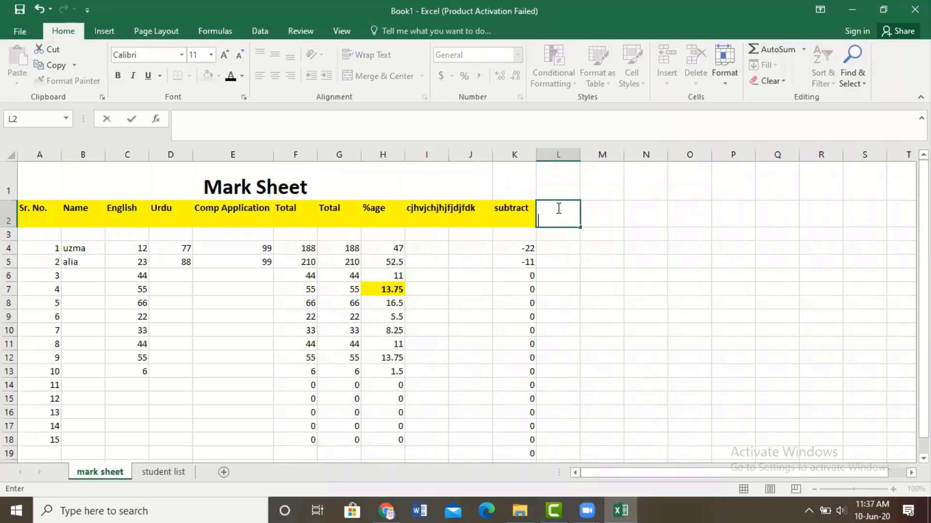
Step: Review the AutoSum functions and try to insert the Max function in cell L2
click(219, 27)
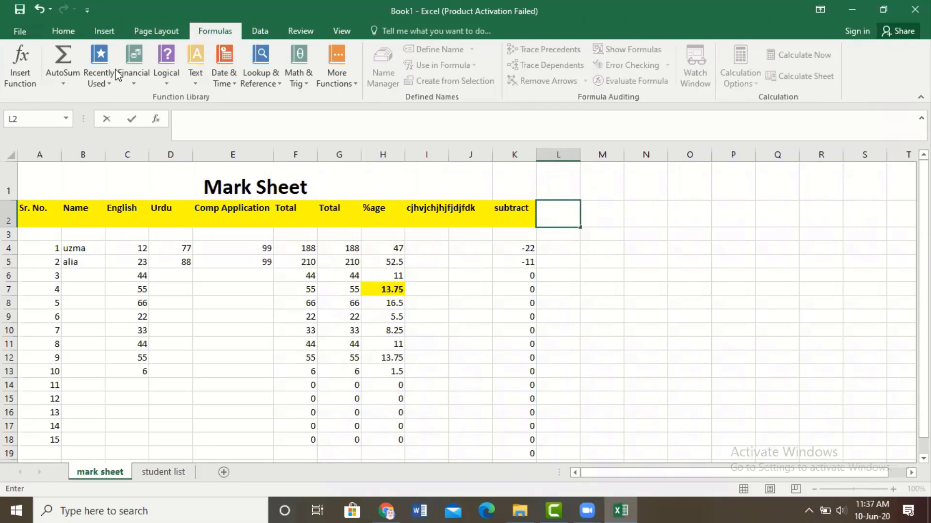
click(68, 82)
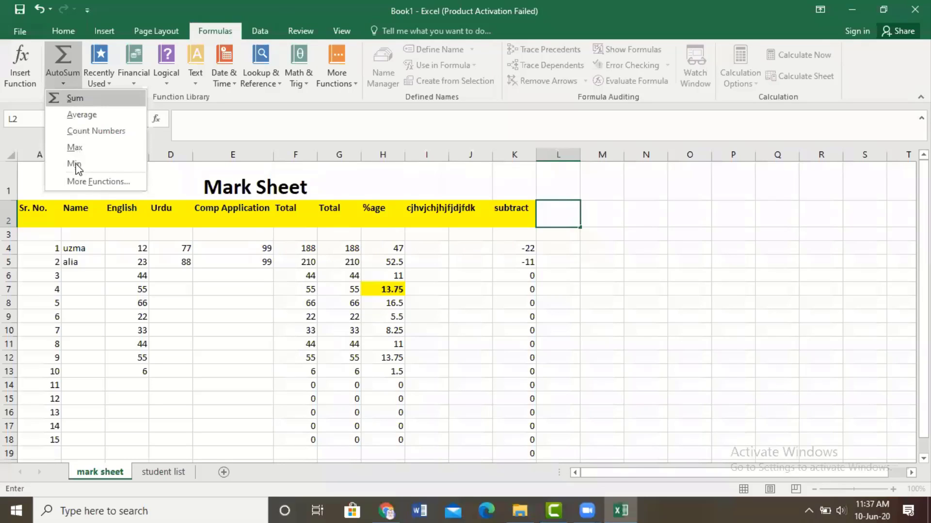
click(492, 357)
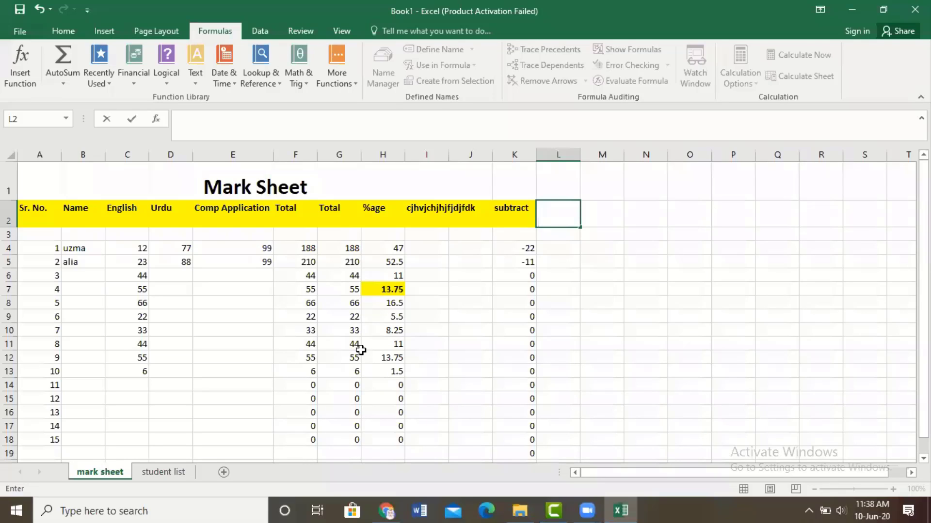
click(63, 84)
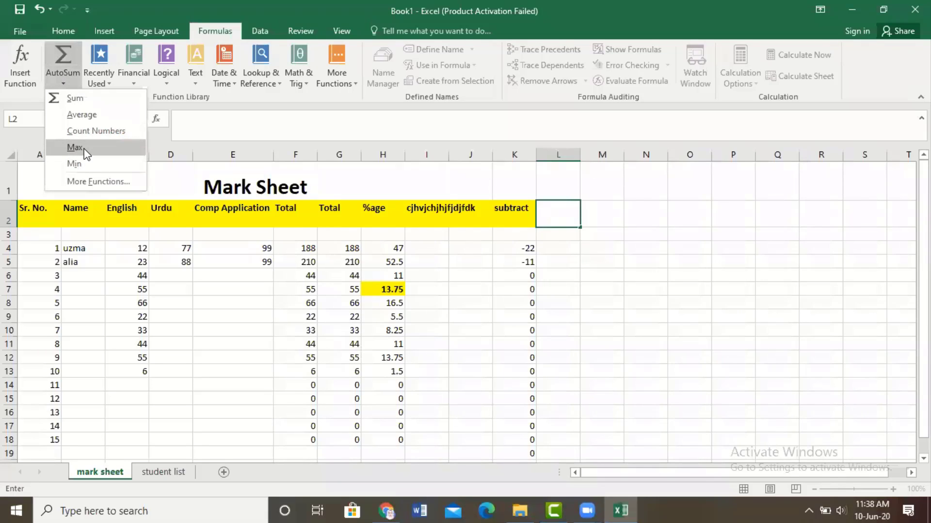
click(84, 145)
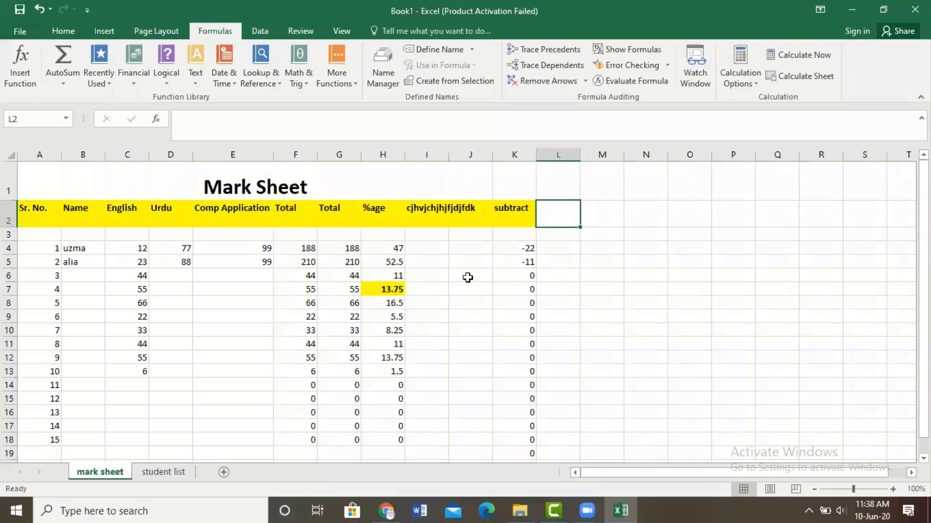
Step: Enter the formula =MAX(F4:F18) in cell L4 to find the highest total in column F
click(558, 252)
text(=max()
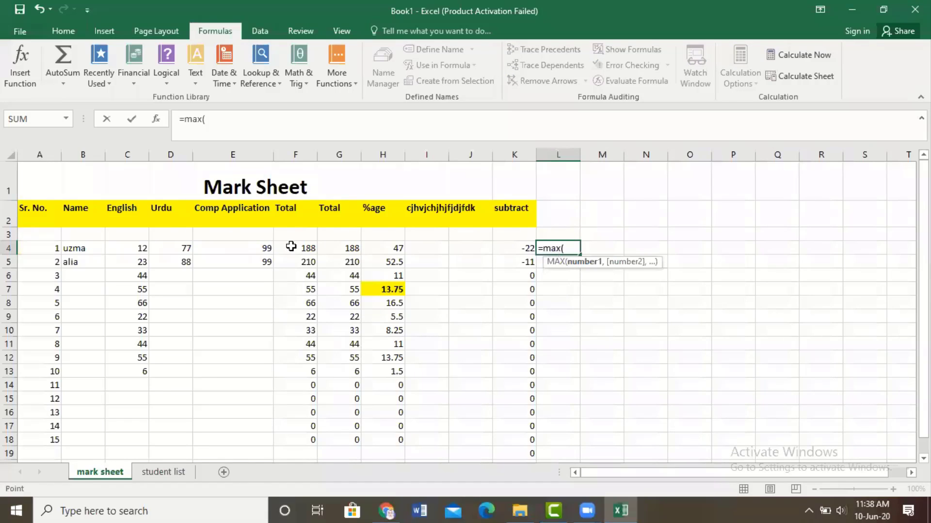
click(290, 247)
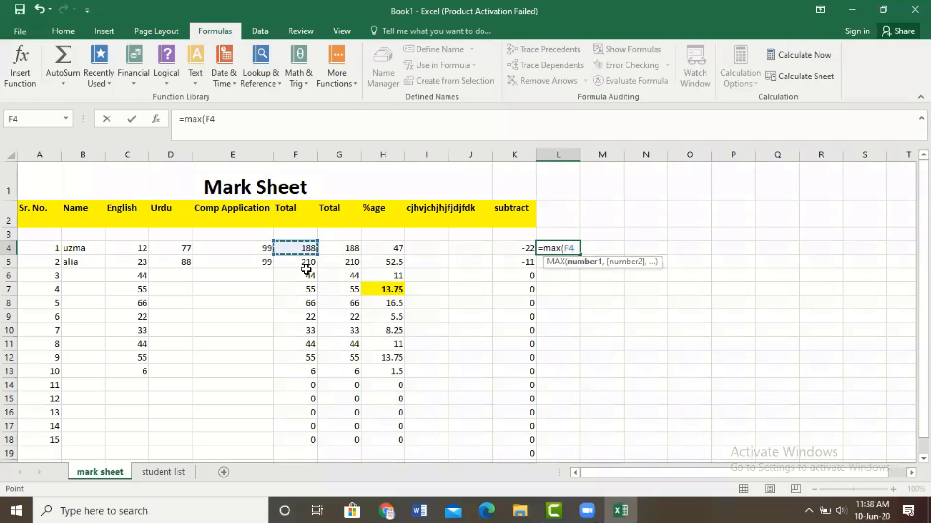
key(F8)
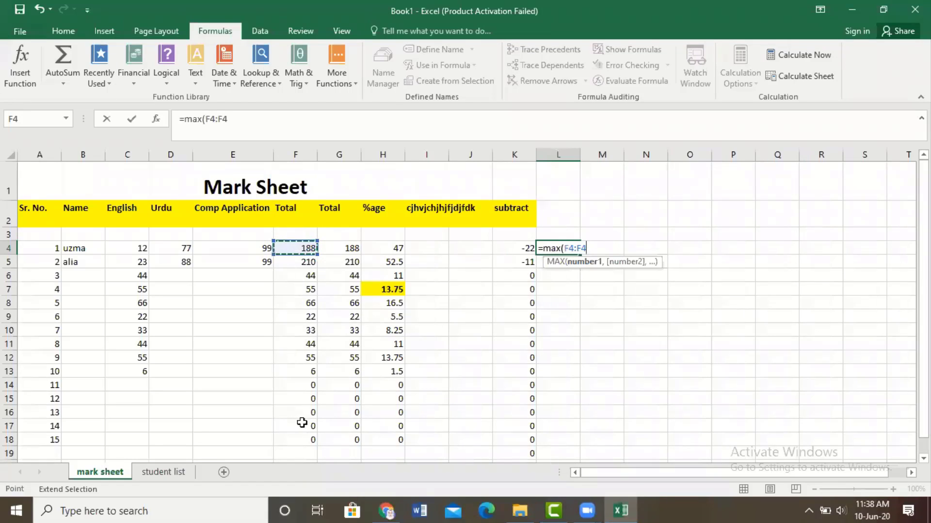
click(298, 439)
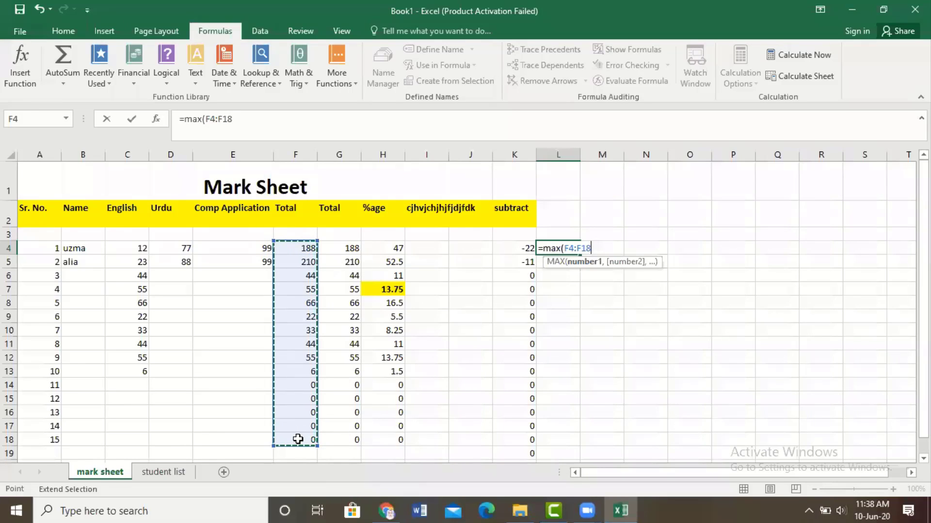
text())
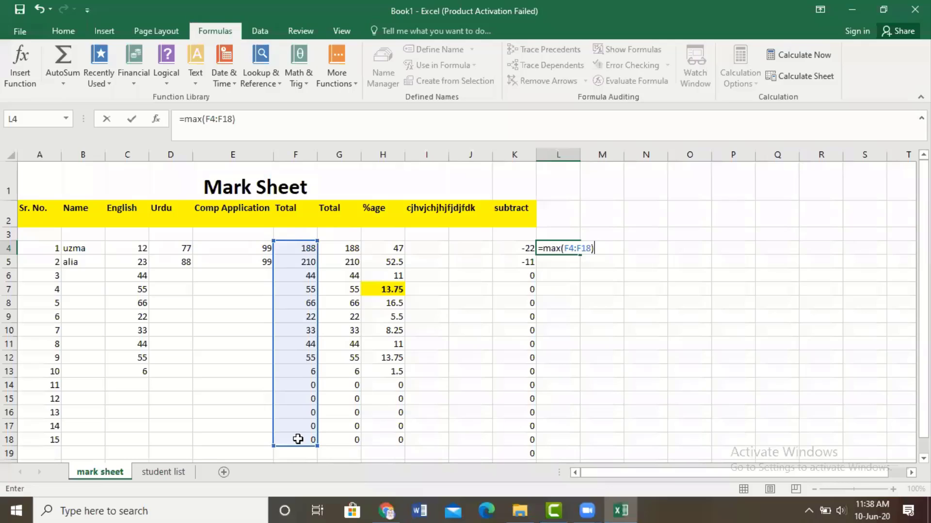
key(Return)
click(566, 248)
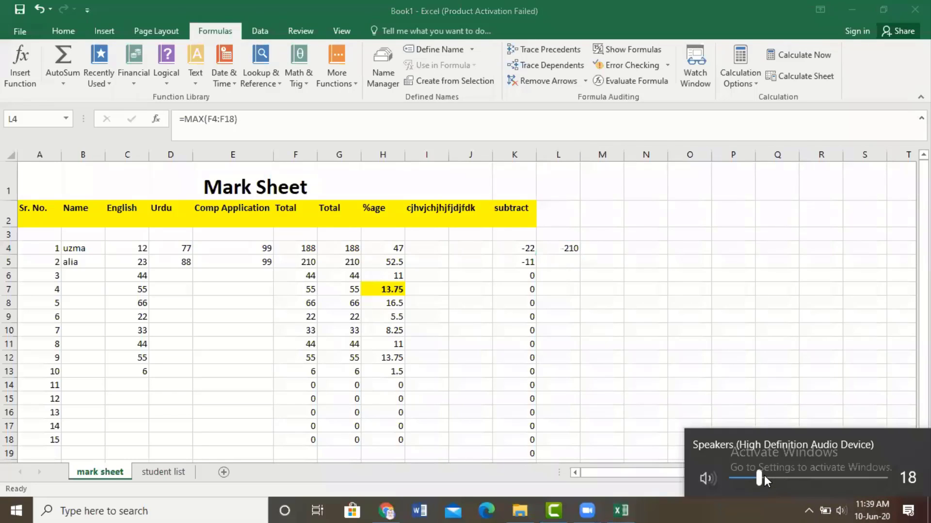
Step: Set the computer's speaker volume to 21 and return to the worksheet
click(764, 477)
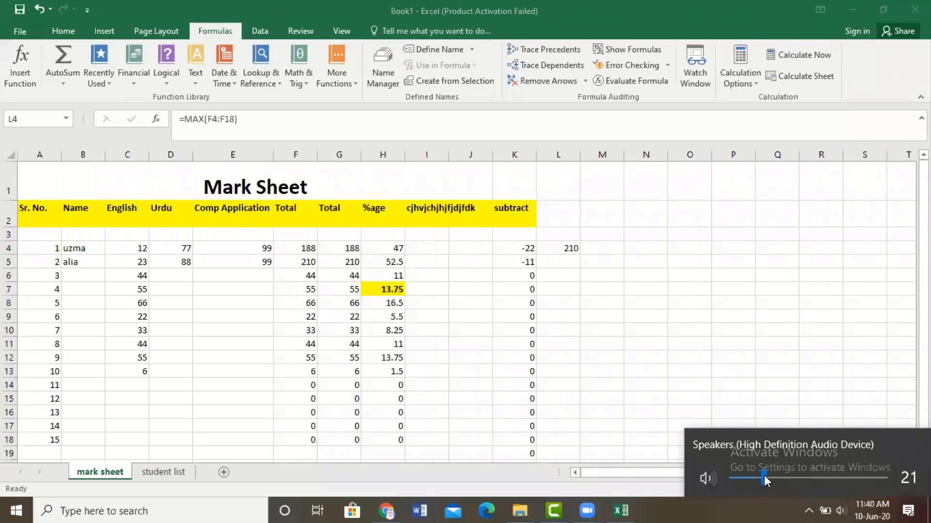
click(595, 367)
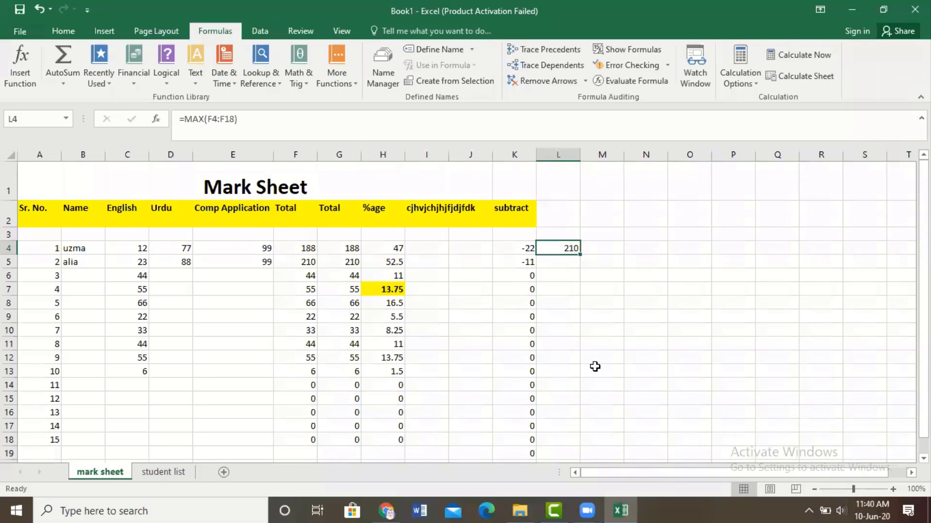